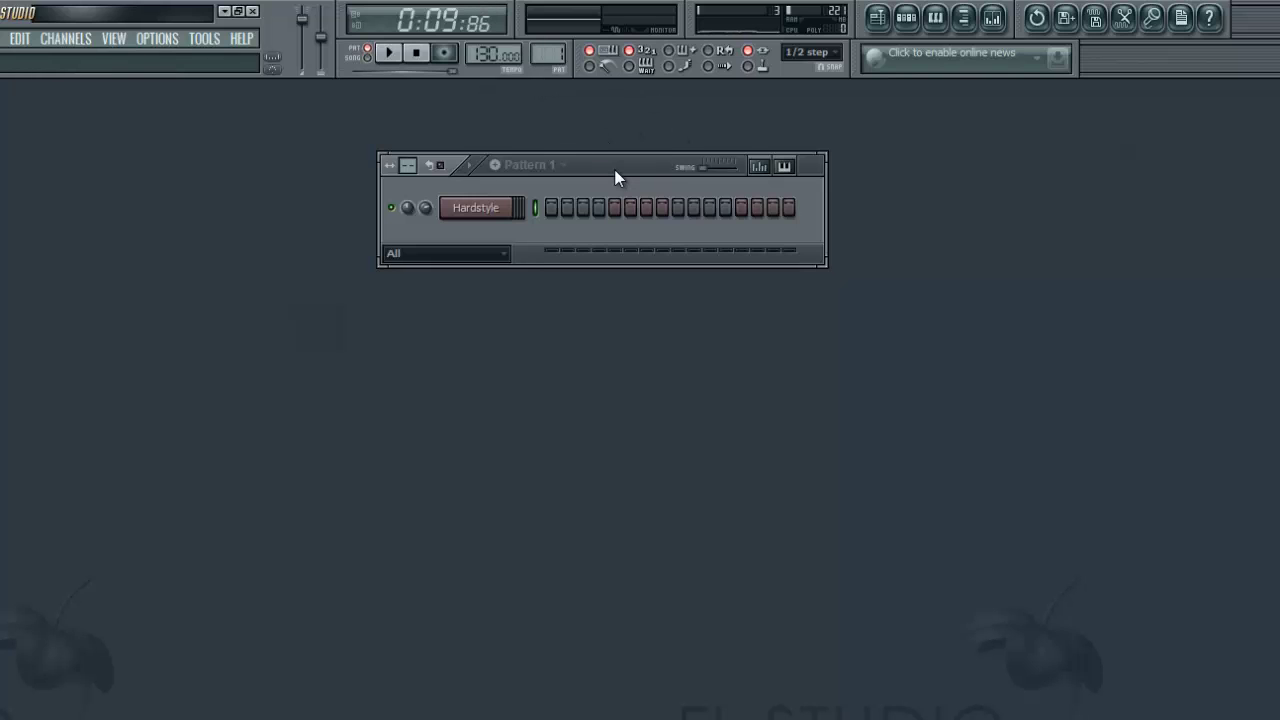
Open the piano roll for the Hardstyle channel of Pattern 1
drag(614, 169, 645, 181)
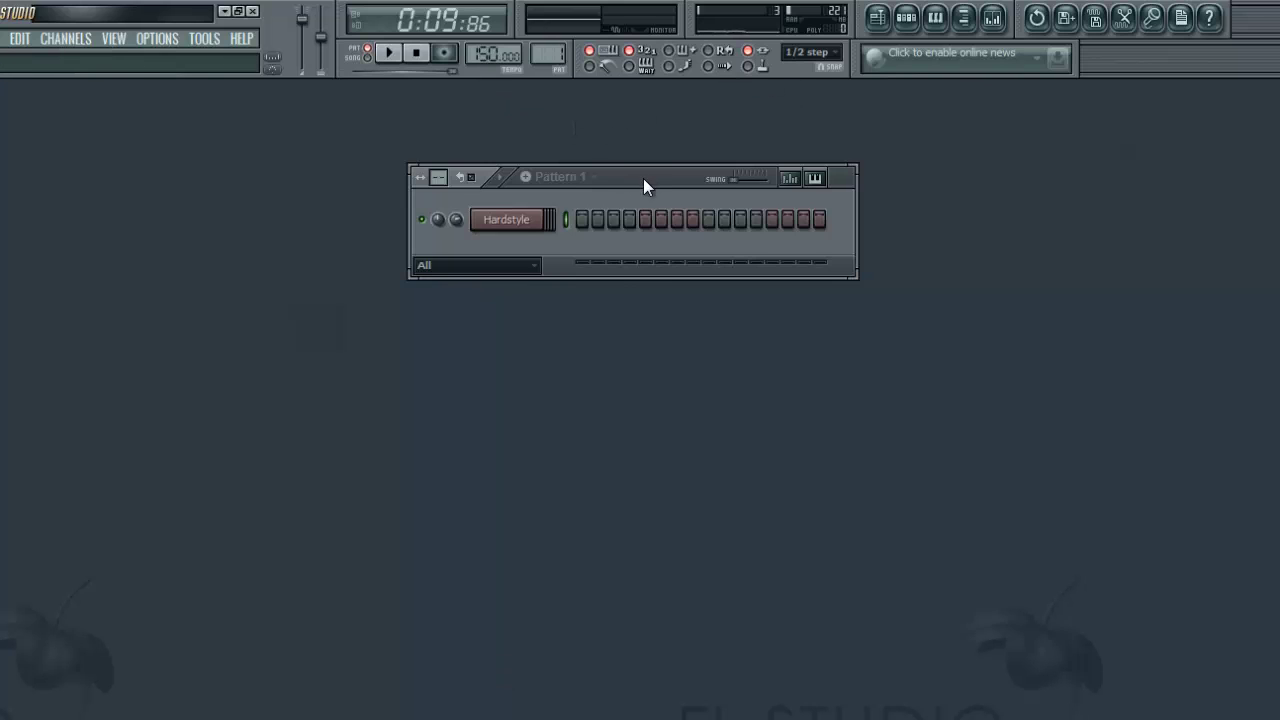
drag(643, 178, 644, 162)
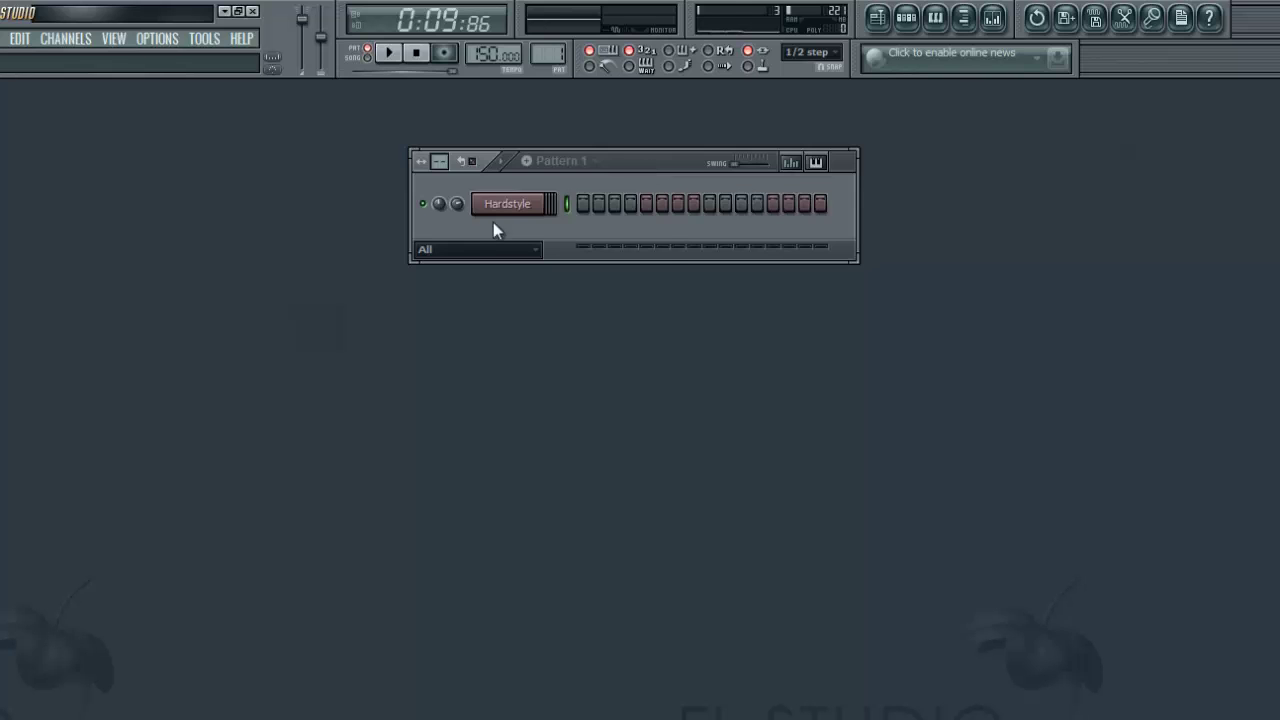
right_click(535, 200)
click(585, 204)
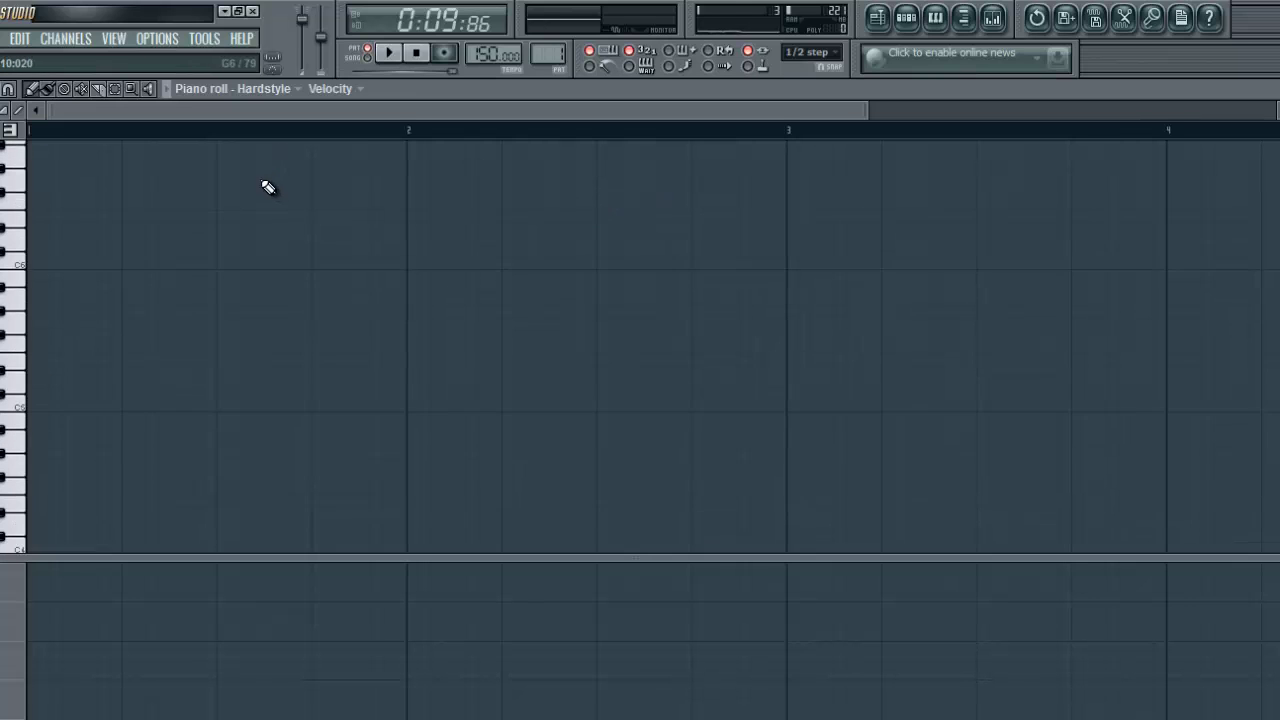
Check the available snap resolutions for the piano roll, pointing out 1/2 step
scroll(268, 188, up, 1)
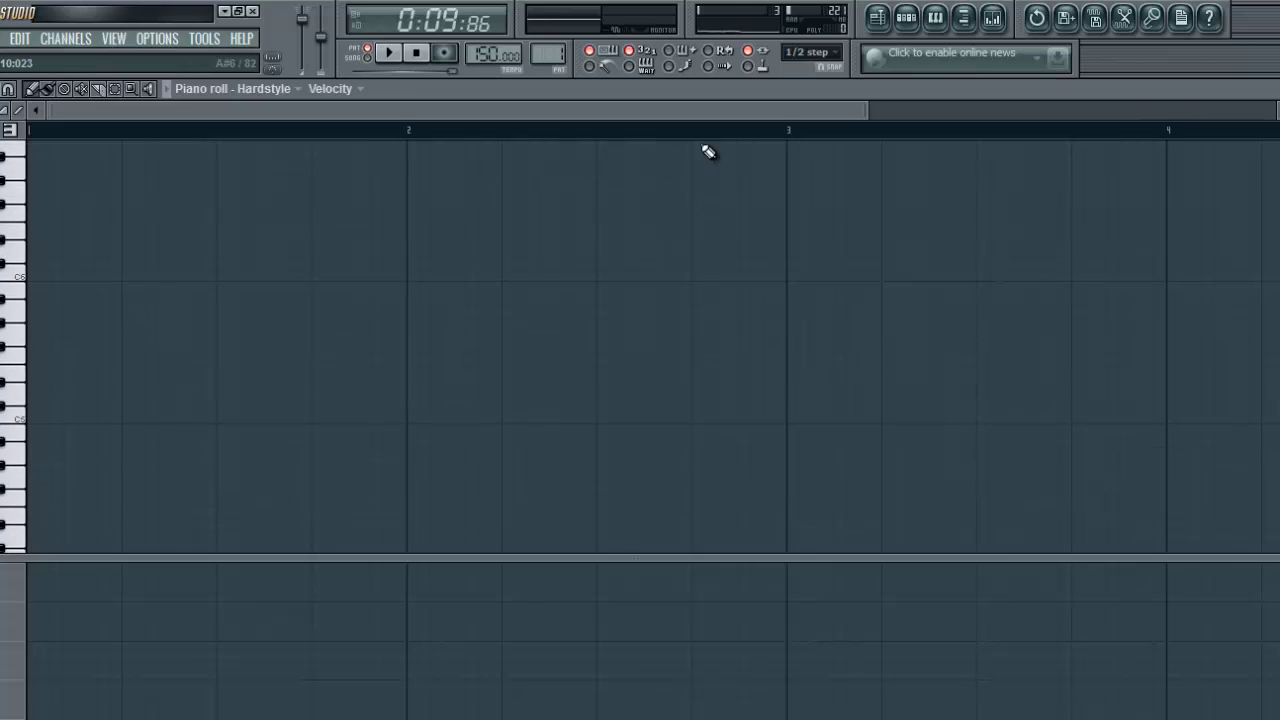
click(812, 60)
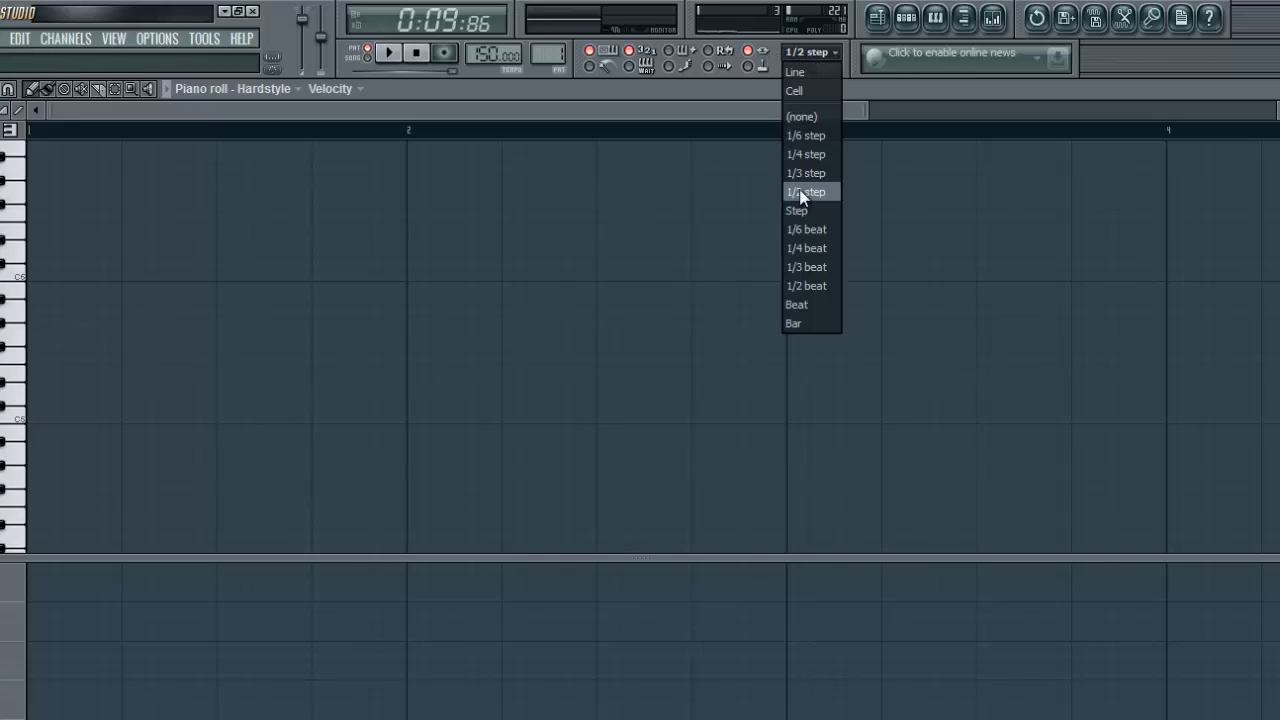
click(454, 107)
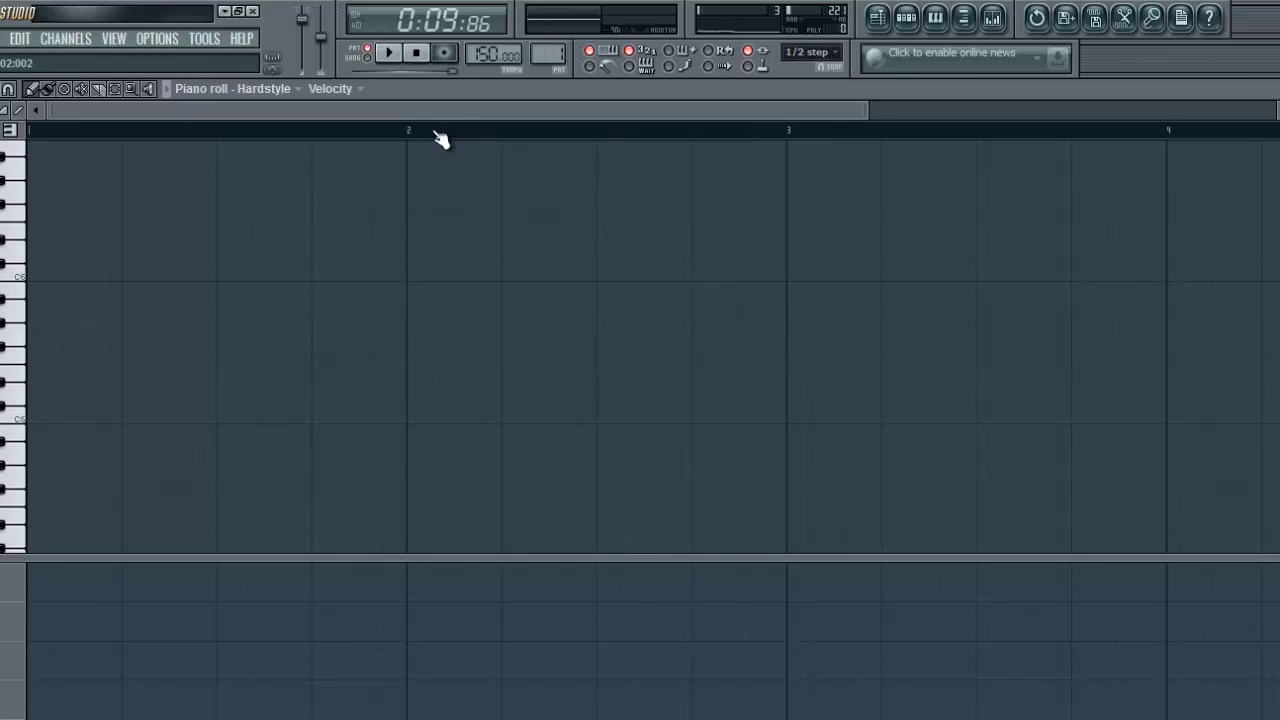
Draw four one-bar notes: A5 in bar 1, G5 in bar 2, and F5 in bars 3 and 4
scroll(439, 113, up, 4)
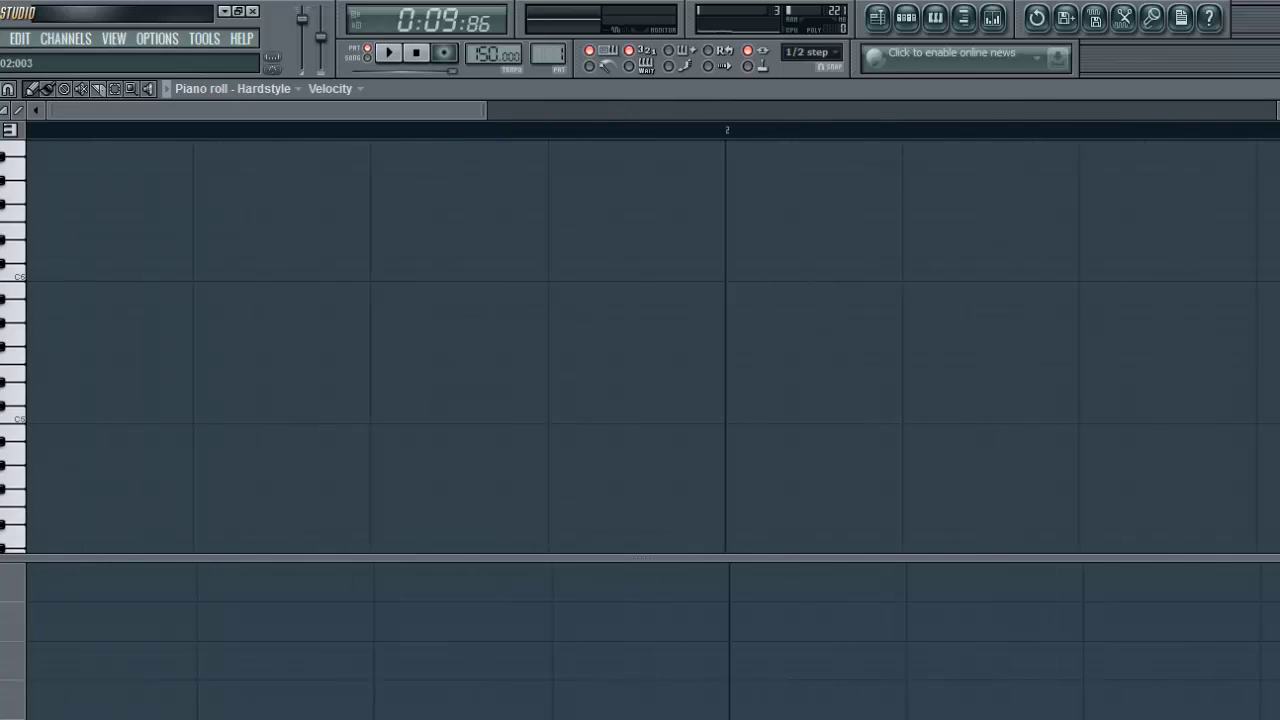
scroll(190, 133, down, 3)
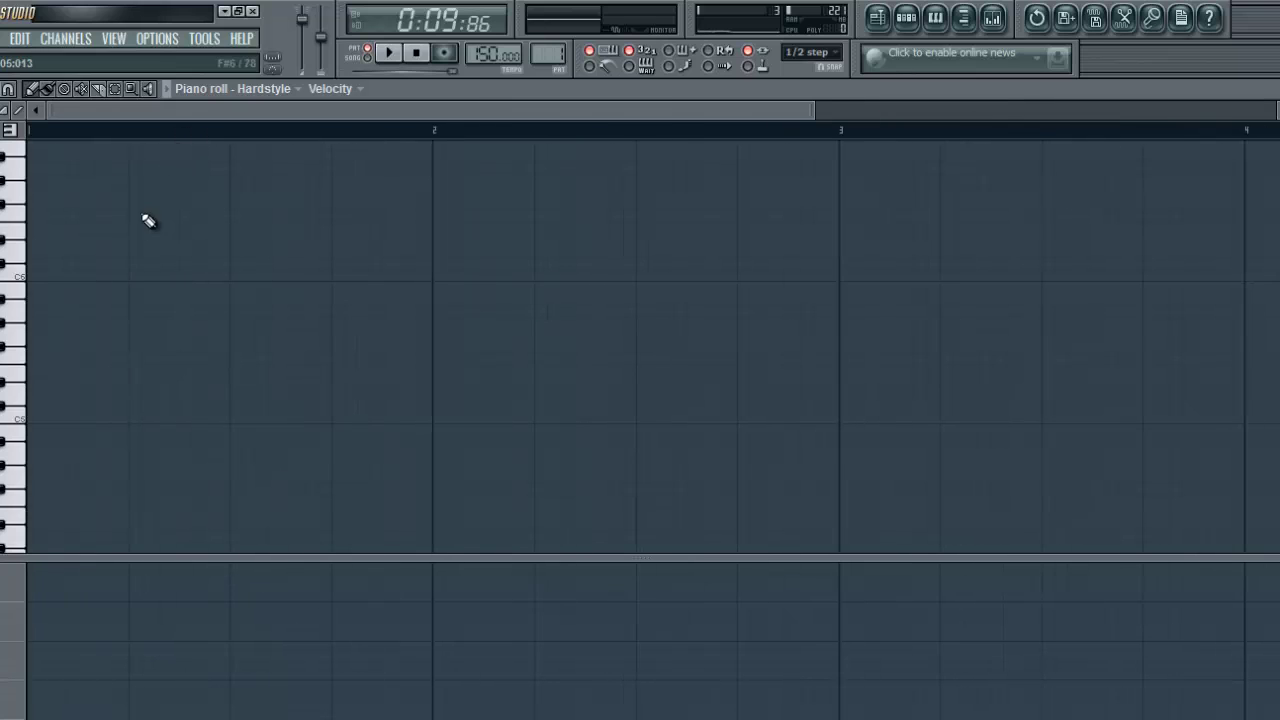
scroll(146, 148, up, 2)
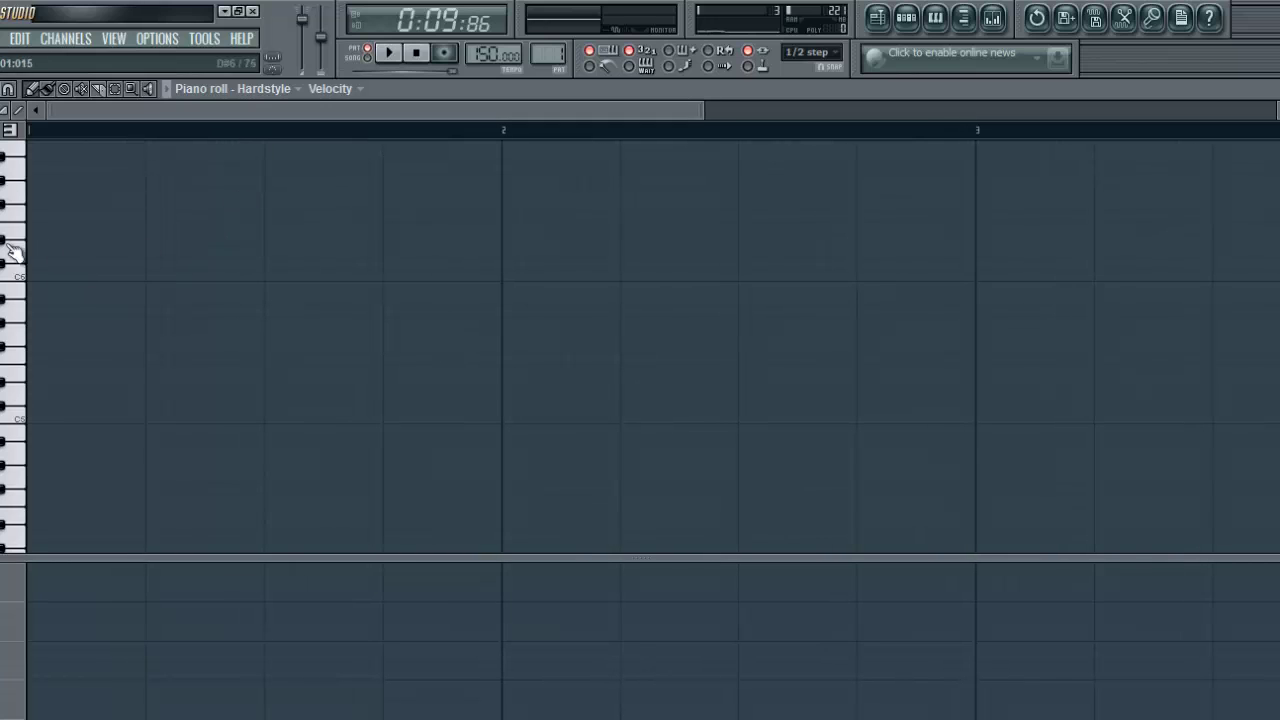
scroll(140, 136, down, 3)
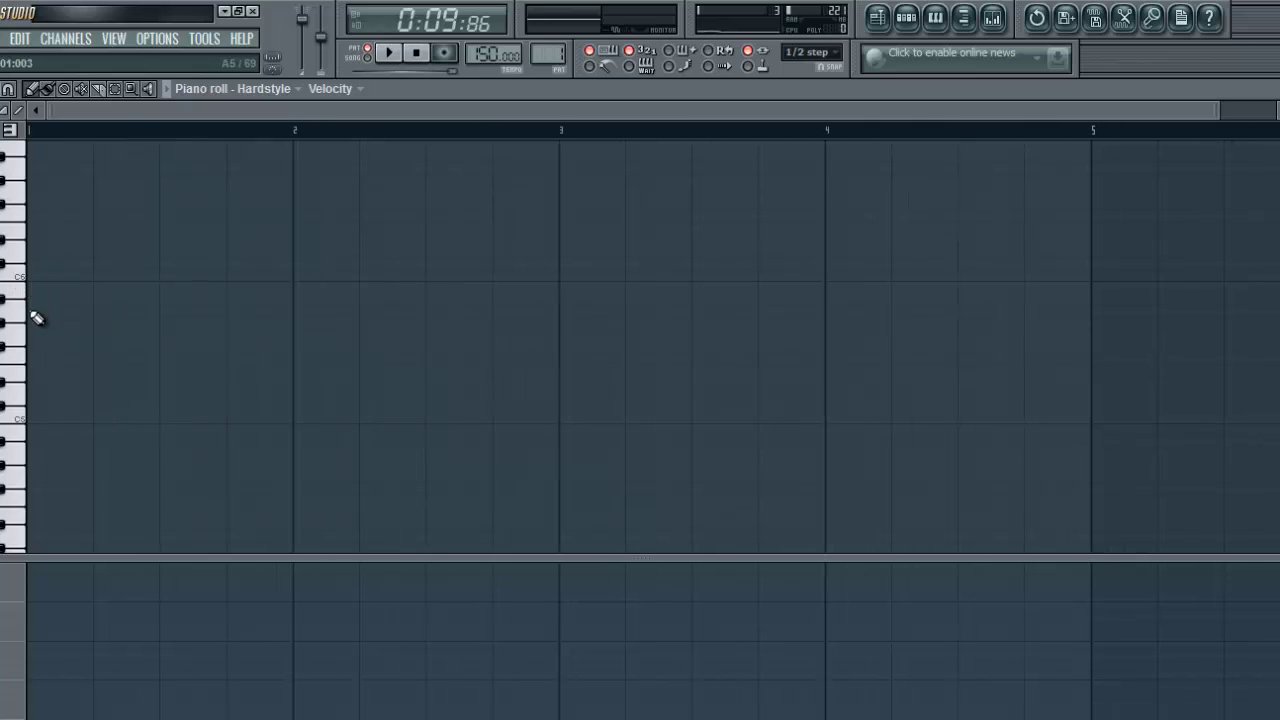
click(34, 311)
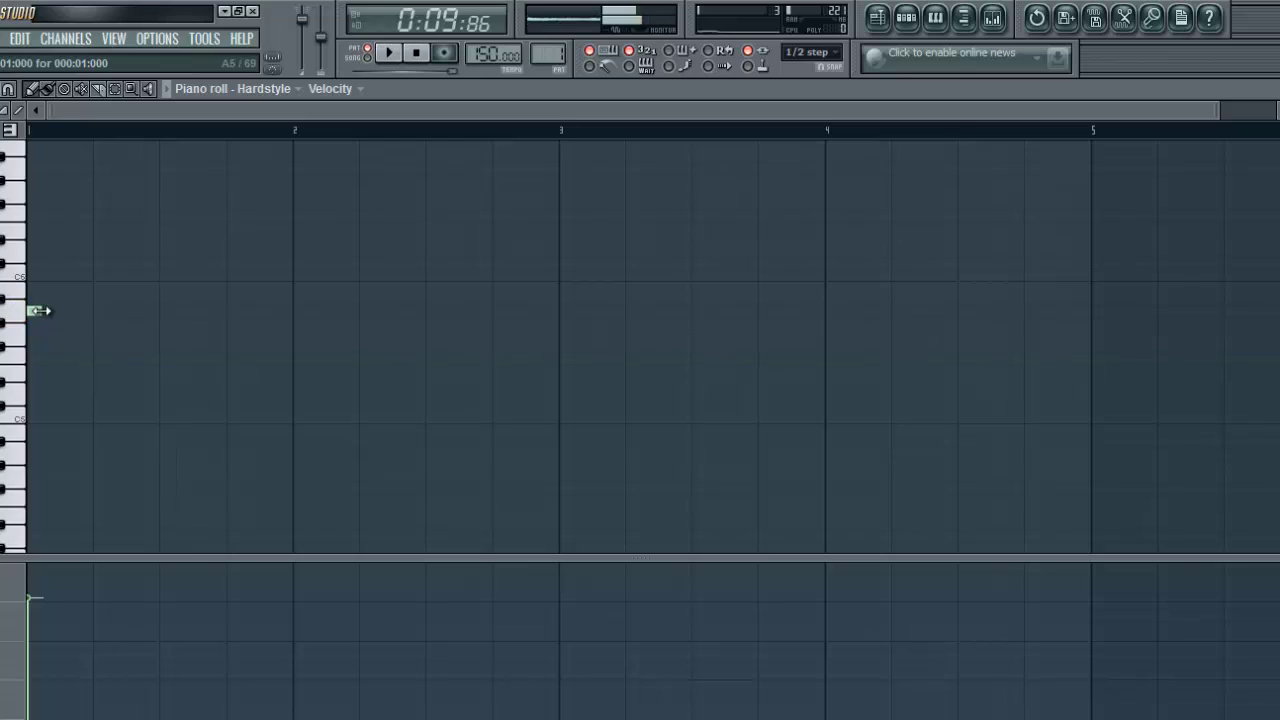
drag(40, 311, 296, 336)
click(290, 335)
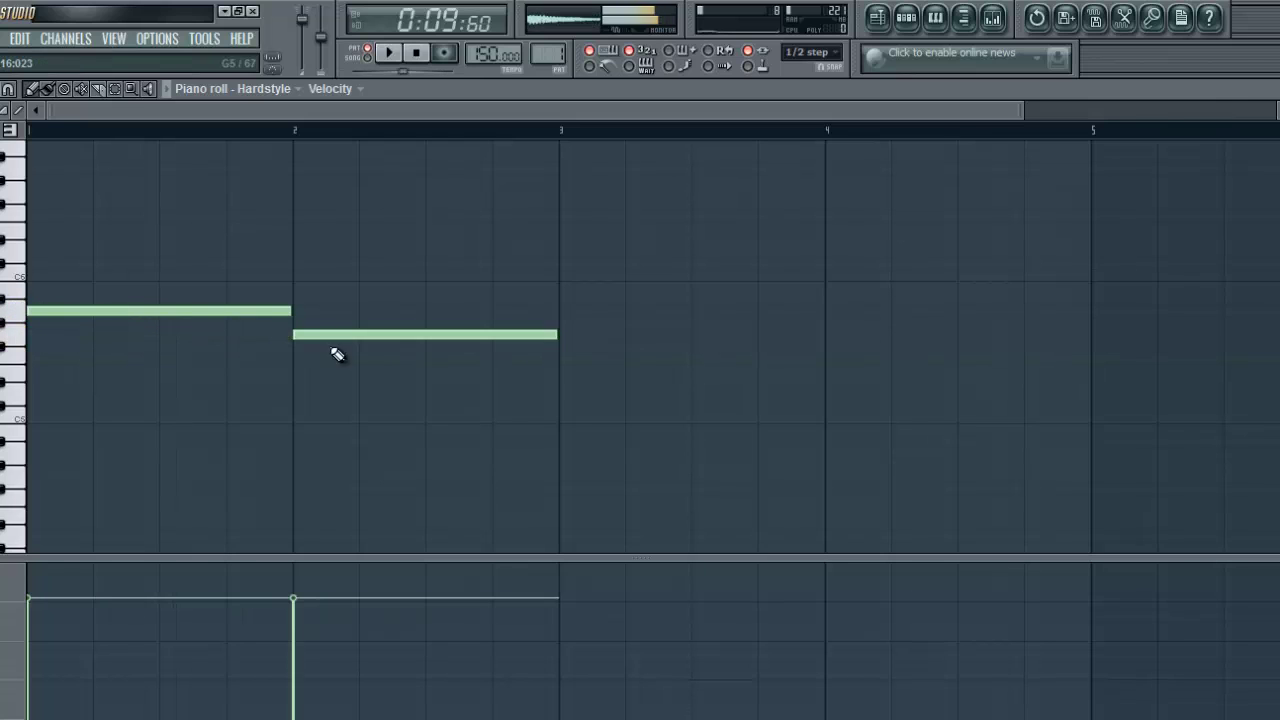
click(562, 359)
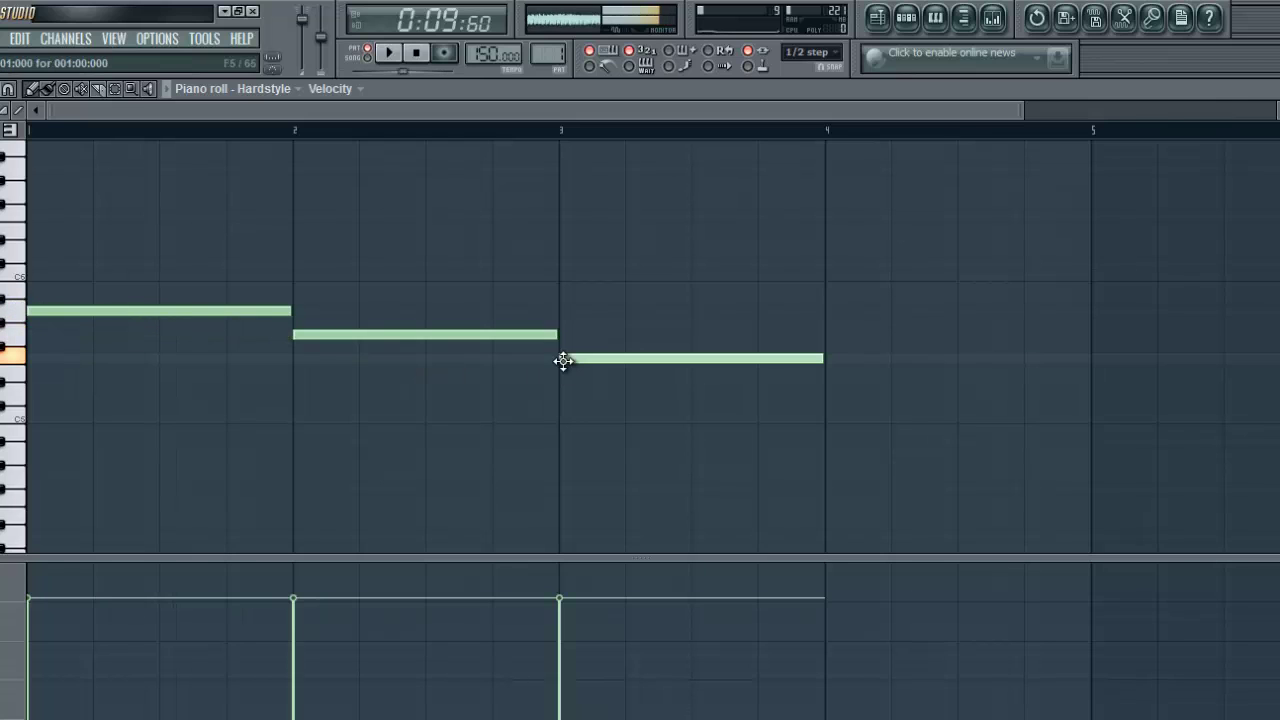
click(828, 359)
Select all four notes and duplicate them into bars 5 to 8
scroll(766, 140, down, 1)
scroll(769, 144, down, 1)
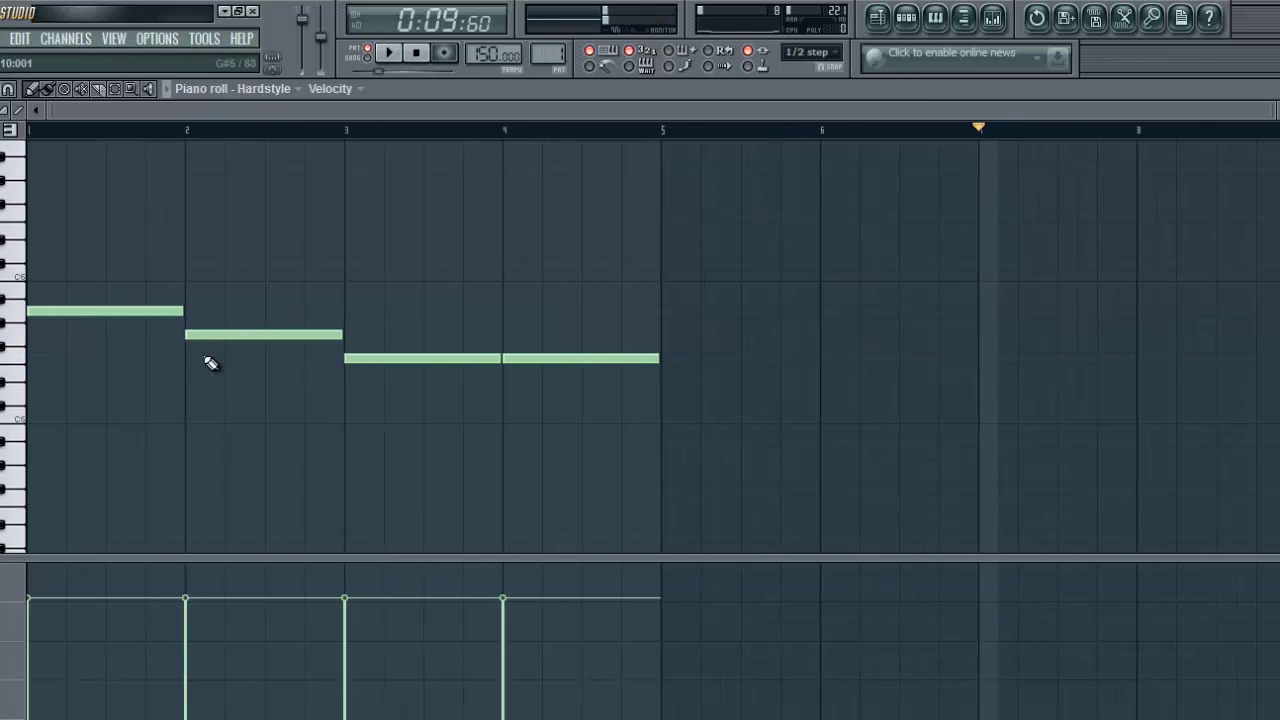
key(ctrl+a)
mouse_move(151, 316)
mouse_down()
mouse_move(717, 331)
mouse_move(771, 309)
mouse_move(809, 314)
mouse_move(784, 317)
mouse_up()
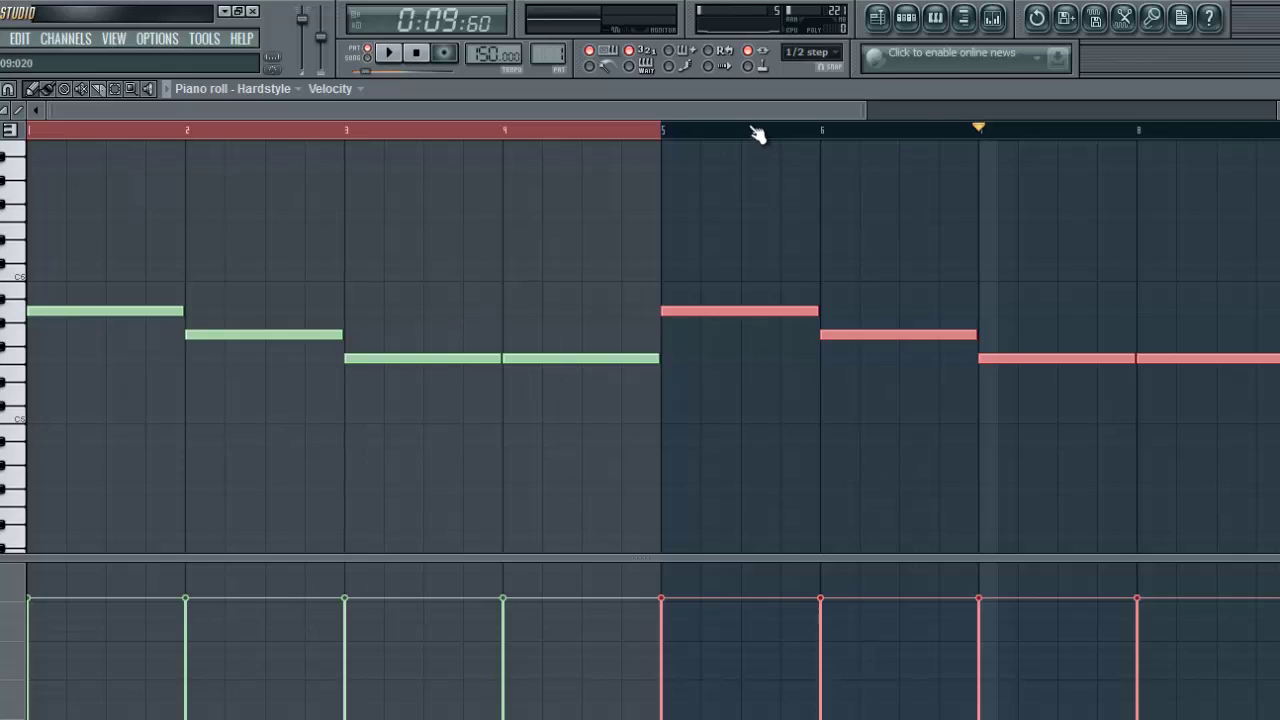
Transpose all the notes down one octave and play the pattern
scroll(758, 132, down, 1)
key(ctrl+a)
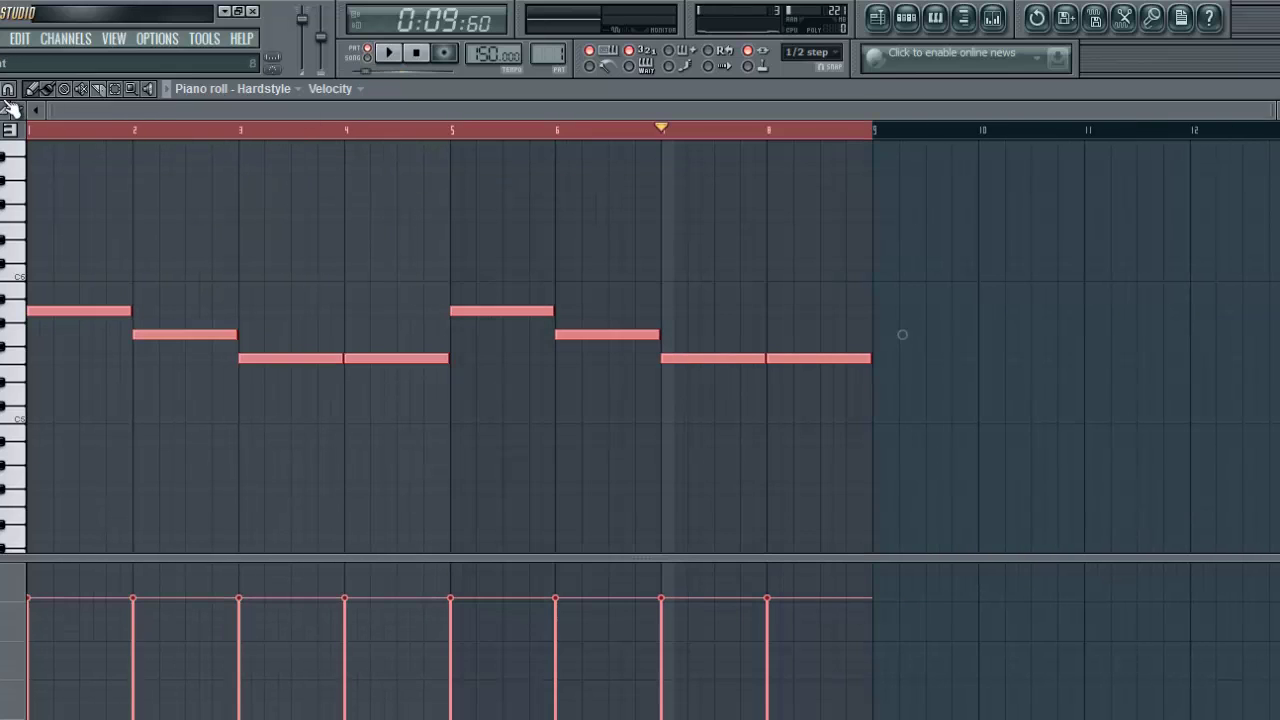
key(space)
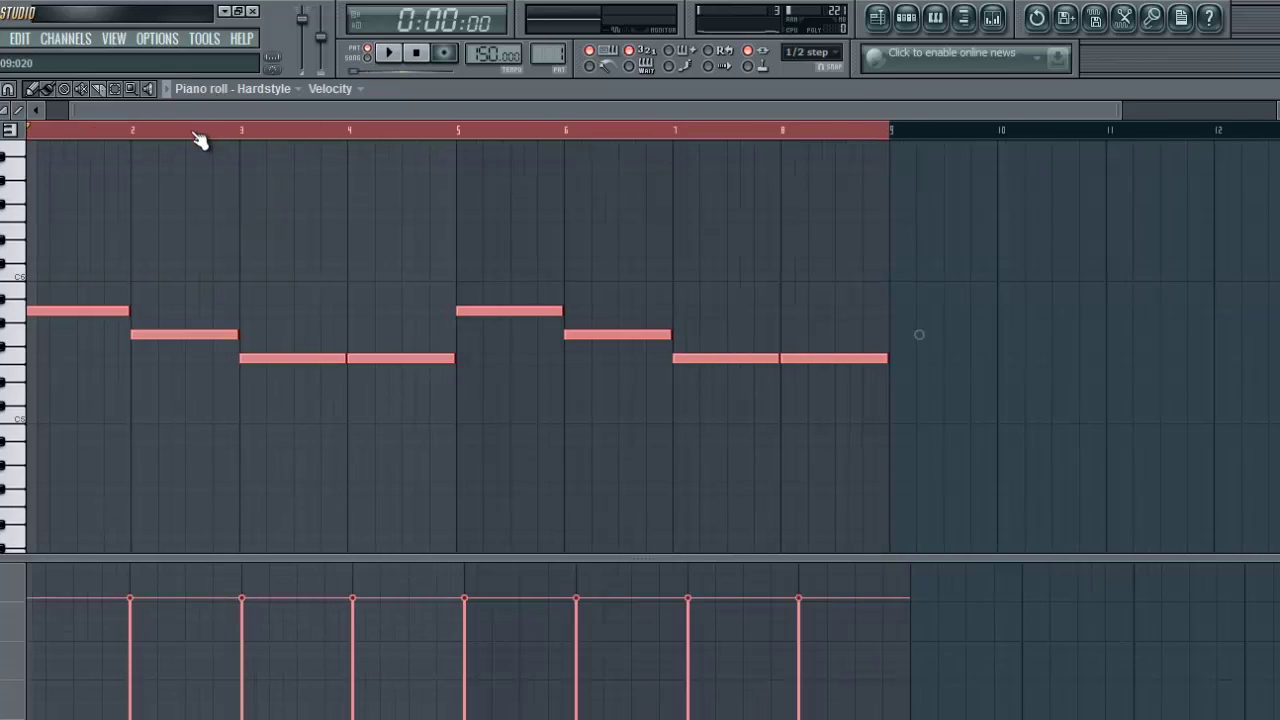
scroll(202, 114, up, 2)
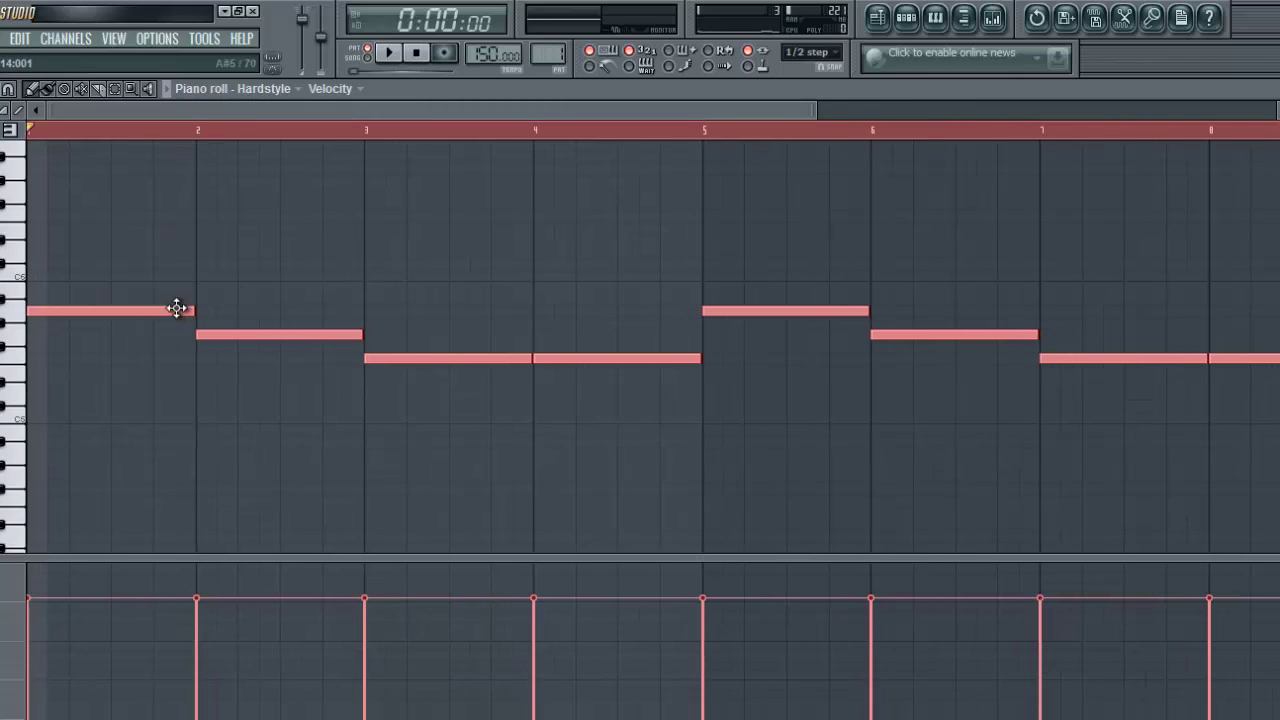
drag(170, 315, 143, 451)
key(space)
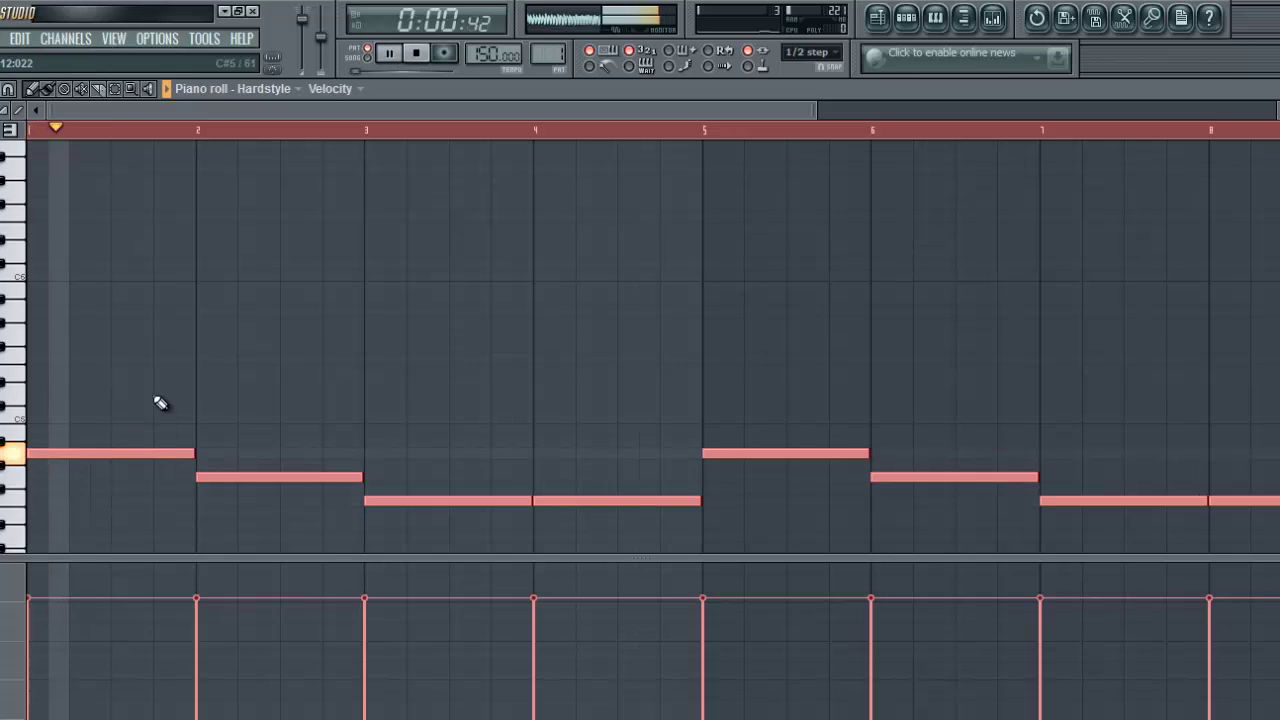
Deselect the notes, lower the bar 8 note to C4, and stop playback
scroll(247, 373, down, 5)
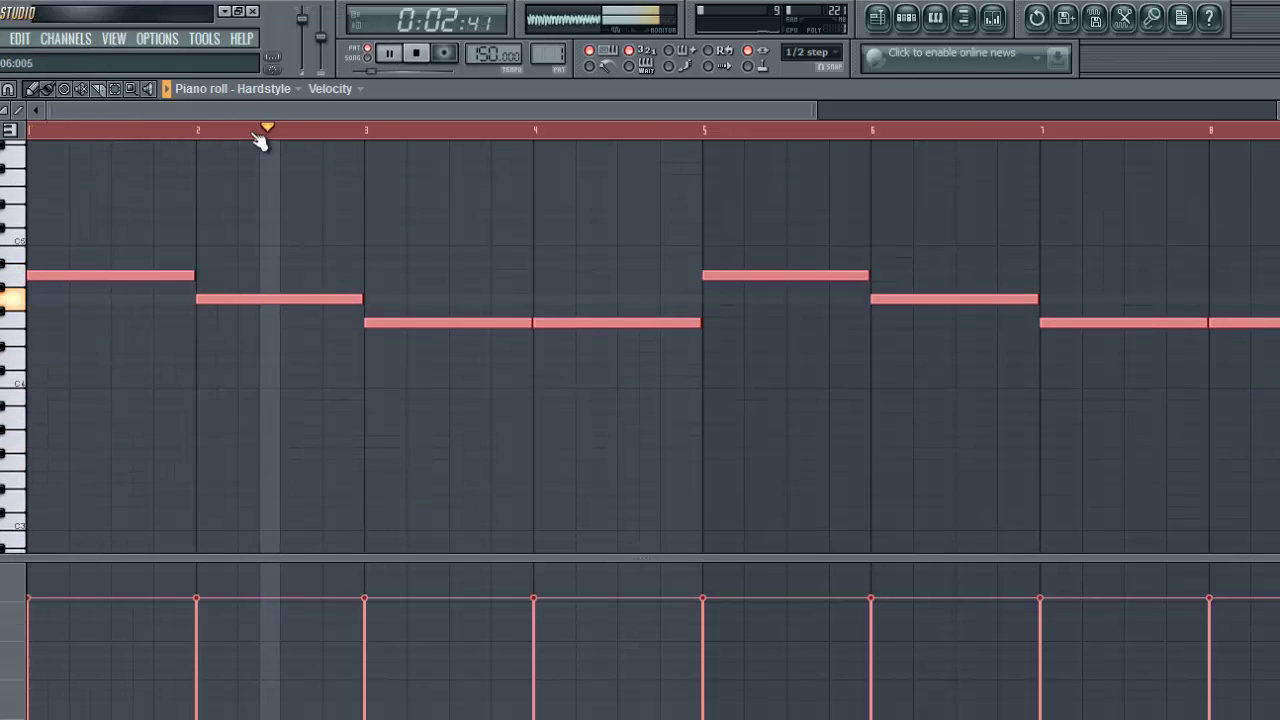
scroll(255, 141, down, 2)
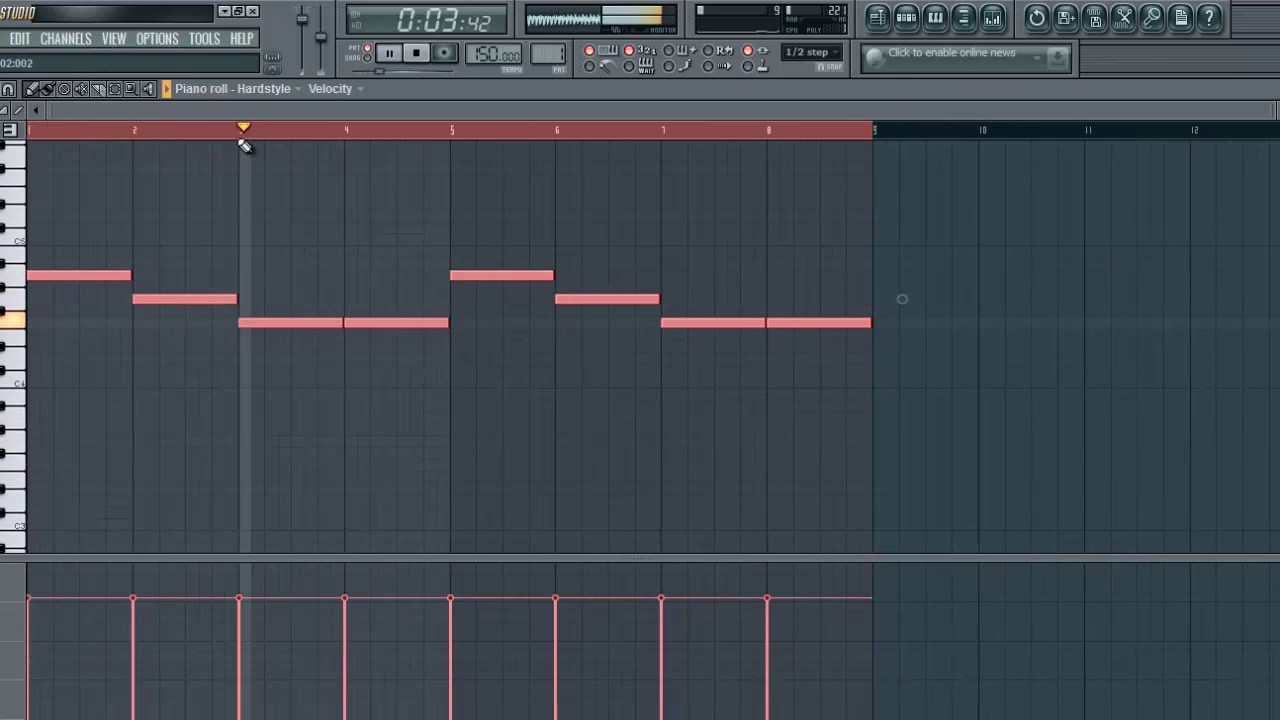
click(171, 221)
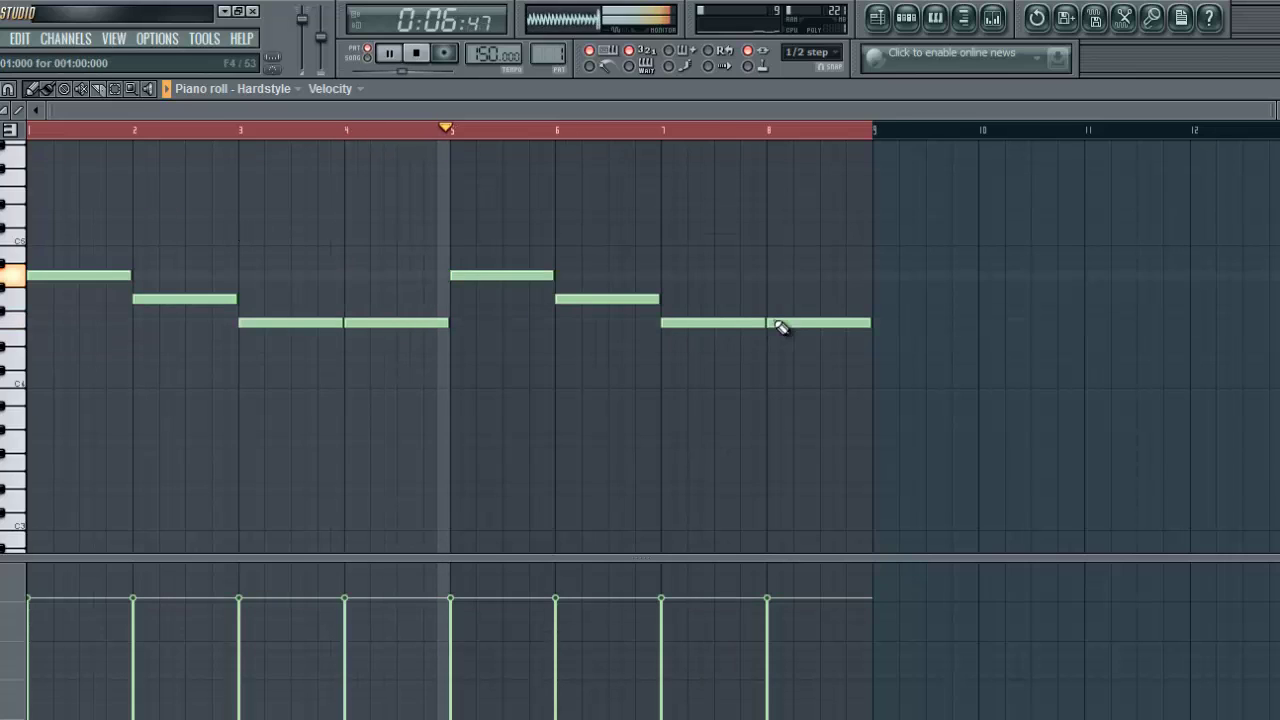
drag(779, 323, 777, 383)
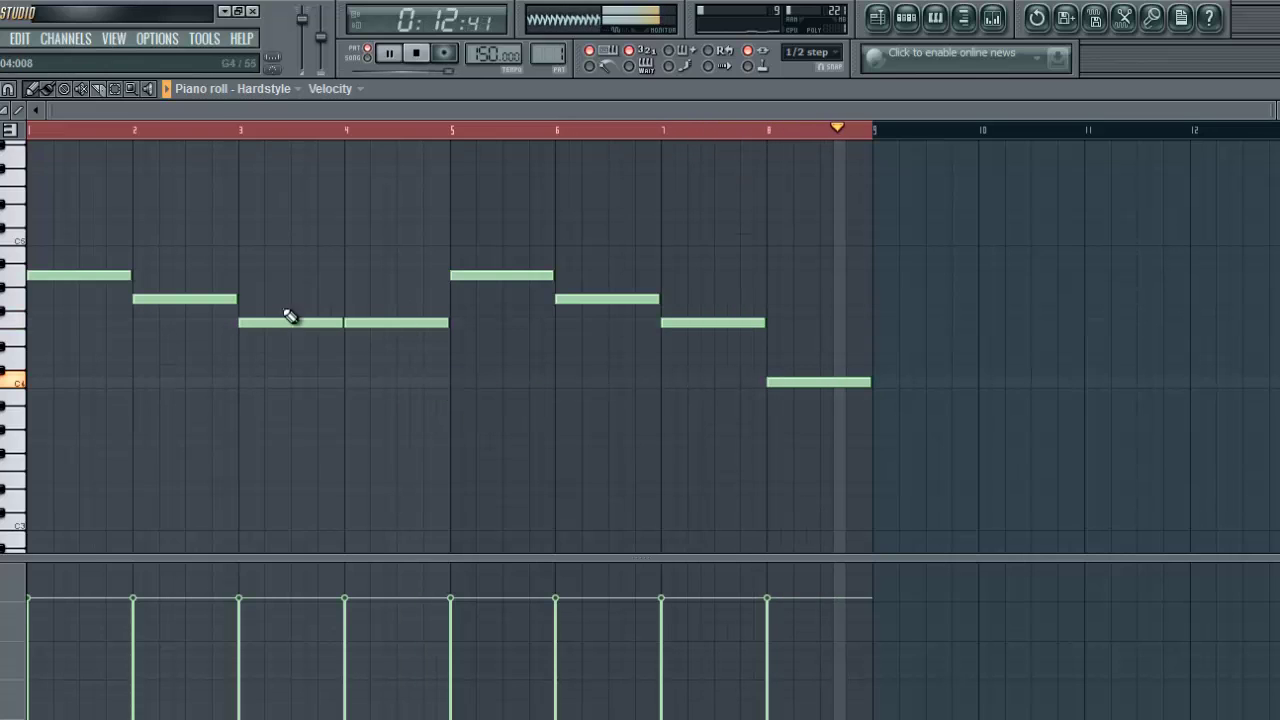
key(space)
Shorten all the notes together to a length of 2 steps
scroll(204, 108, up, 3)
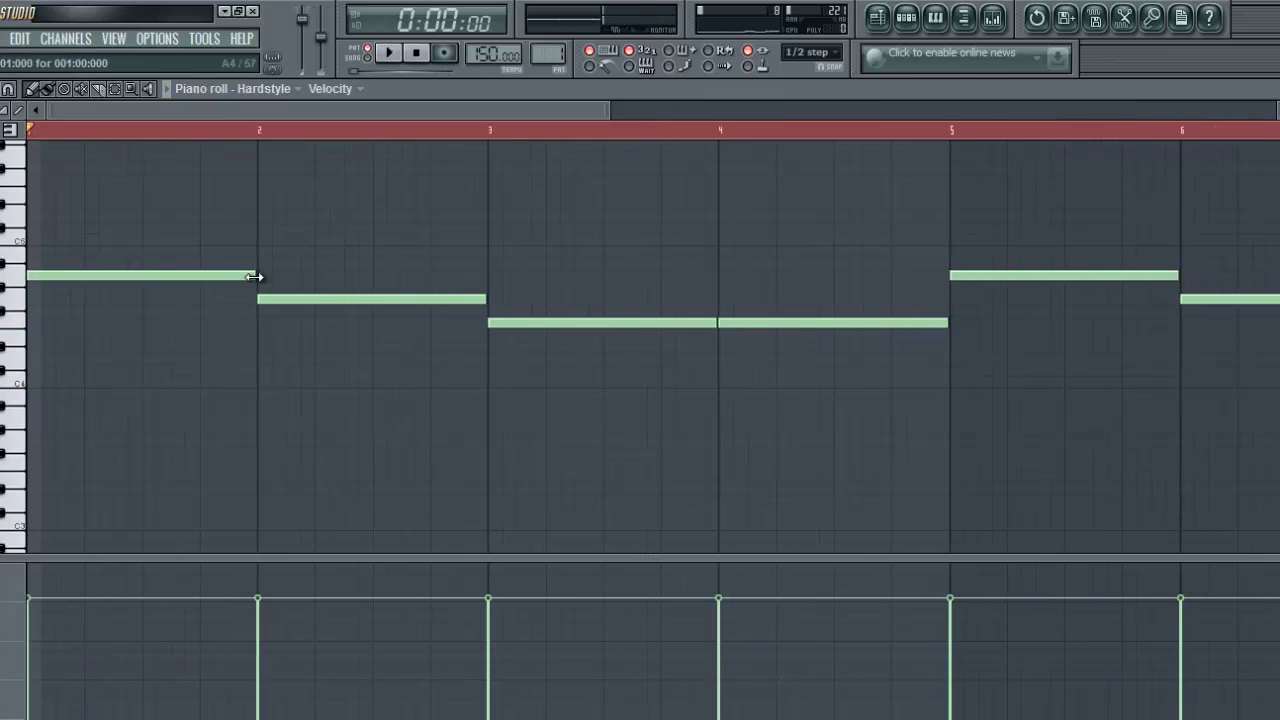
key(ctrl+a)
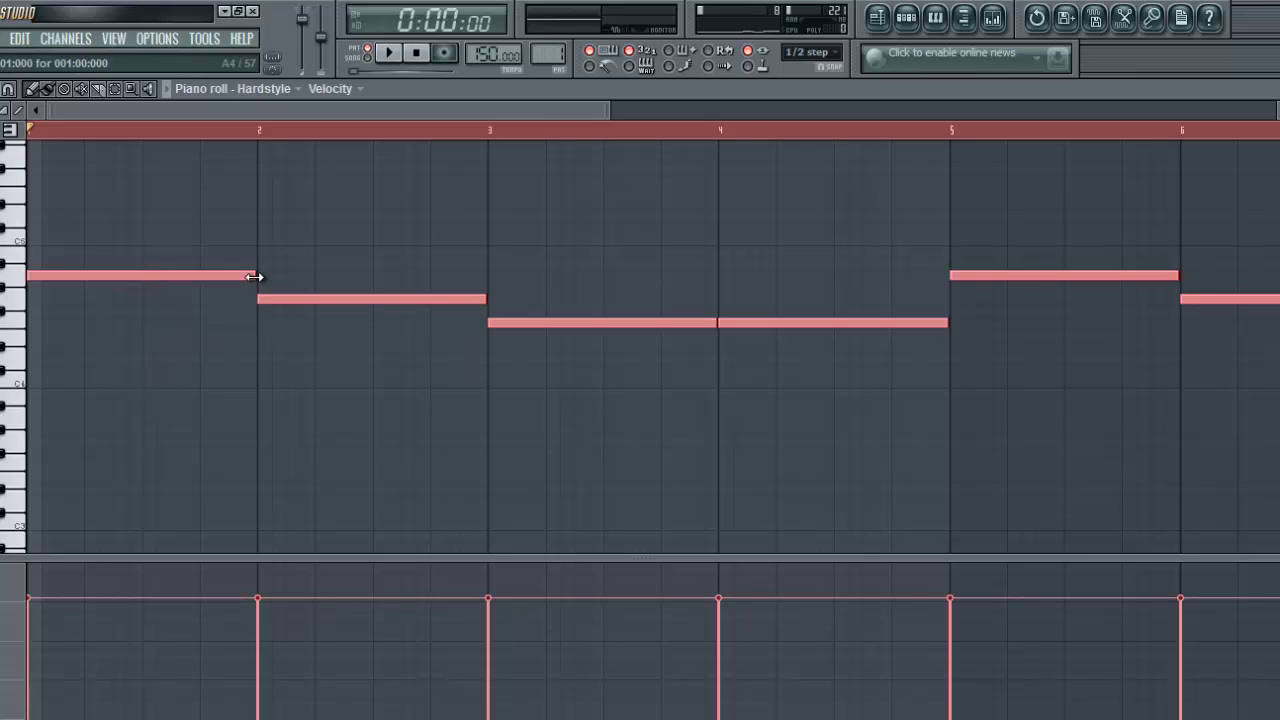
drag(254, 277, 40, 293)
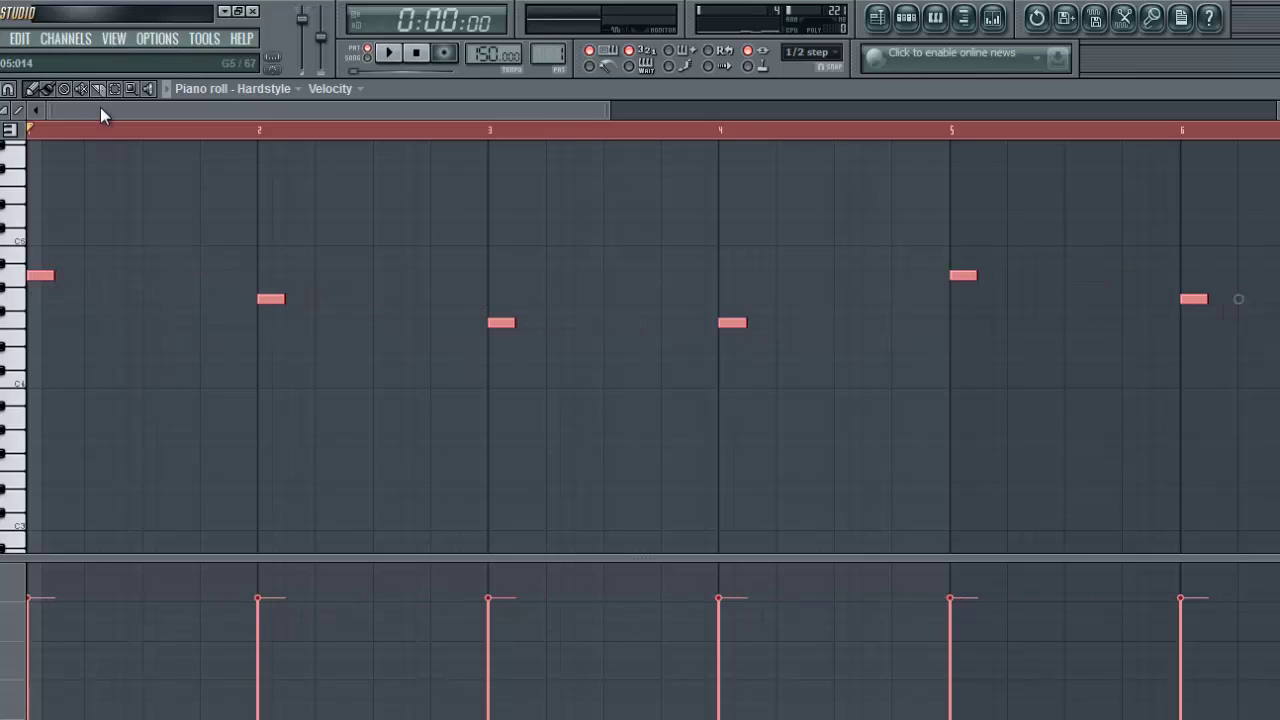
Duplicate the short notes across each bar at the same pitch, giving one note on every beat
scroll(100, 114, up, 4)
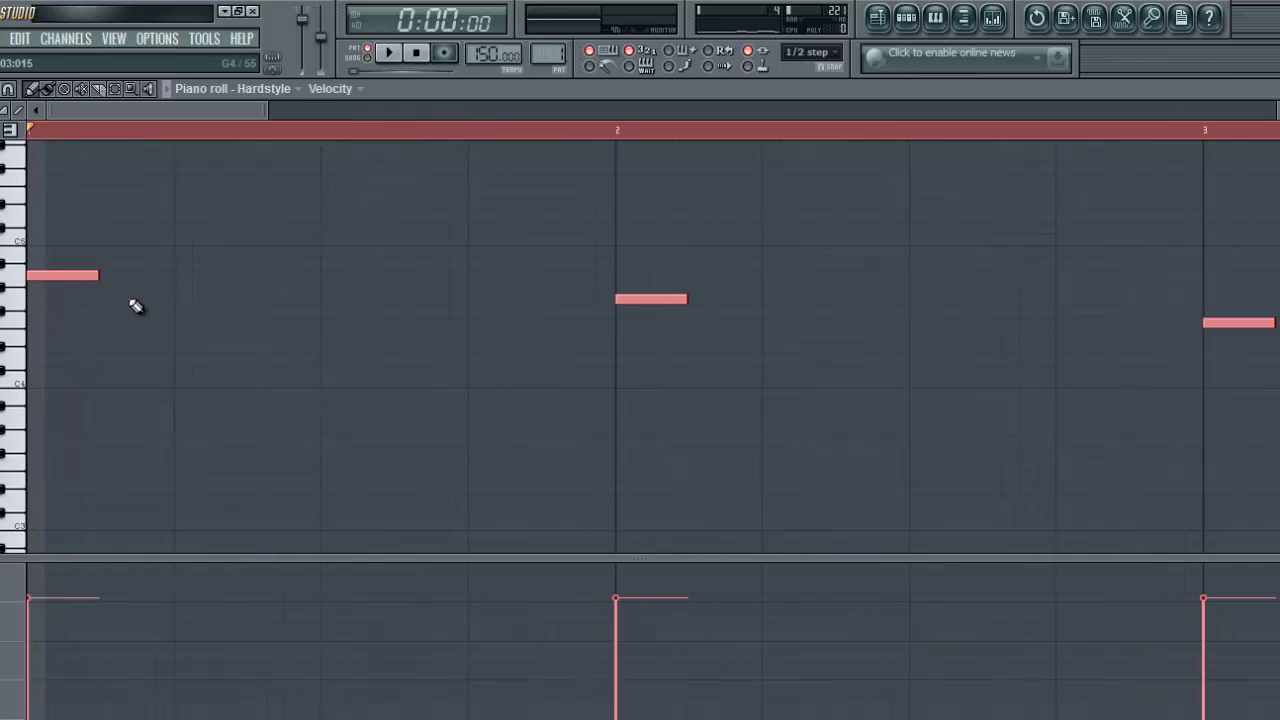
drag(61, 277, 214, 281)
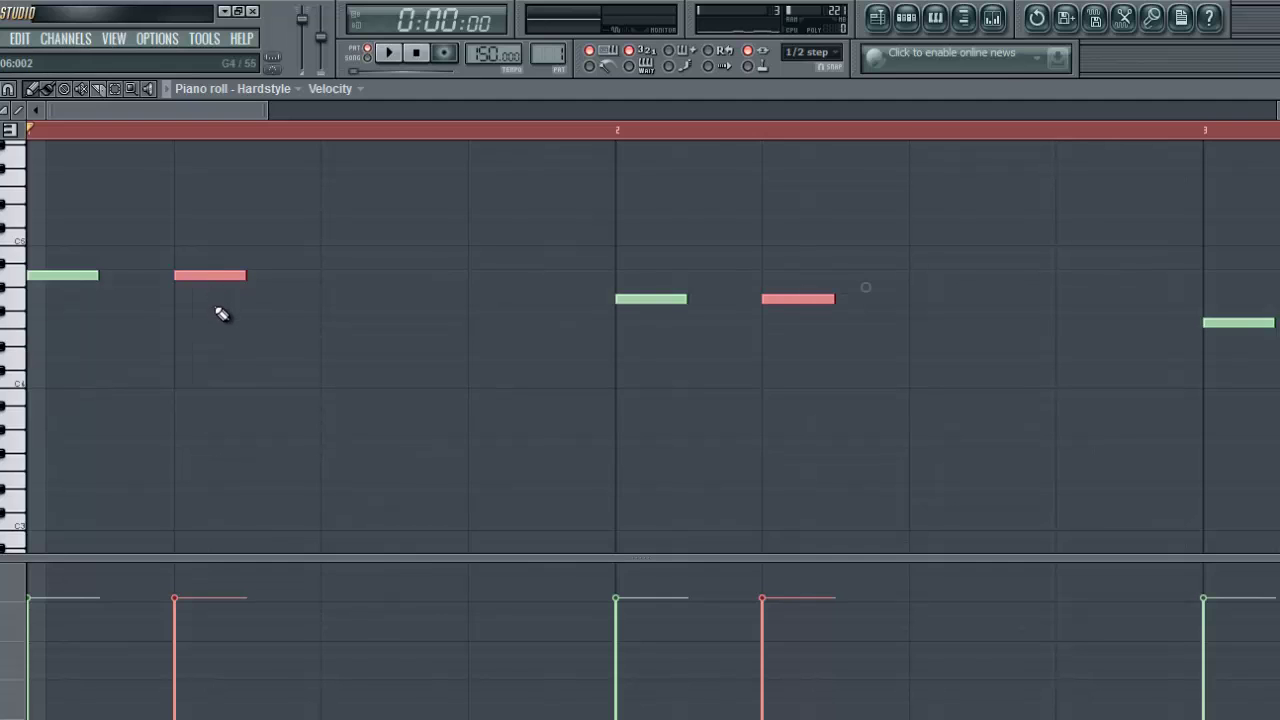
key(ctrl+a)
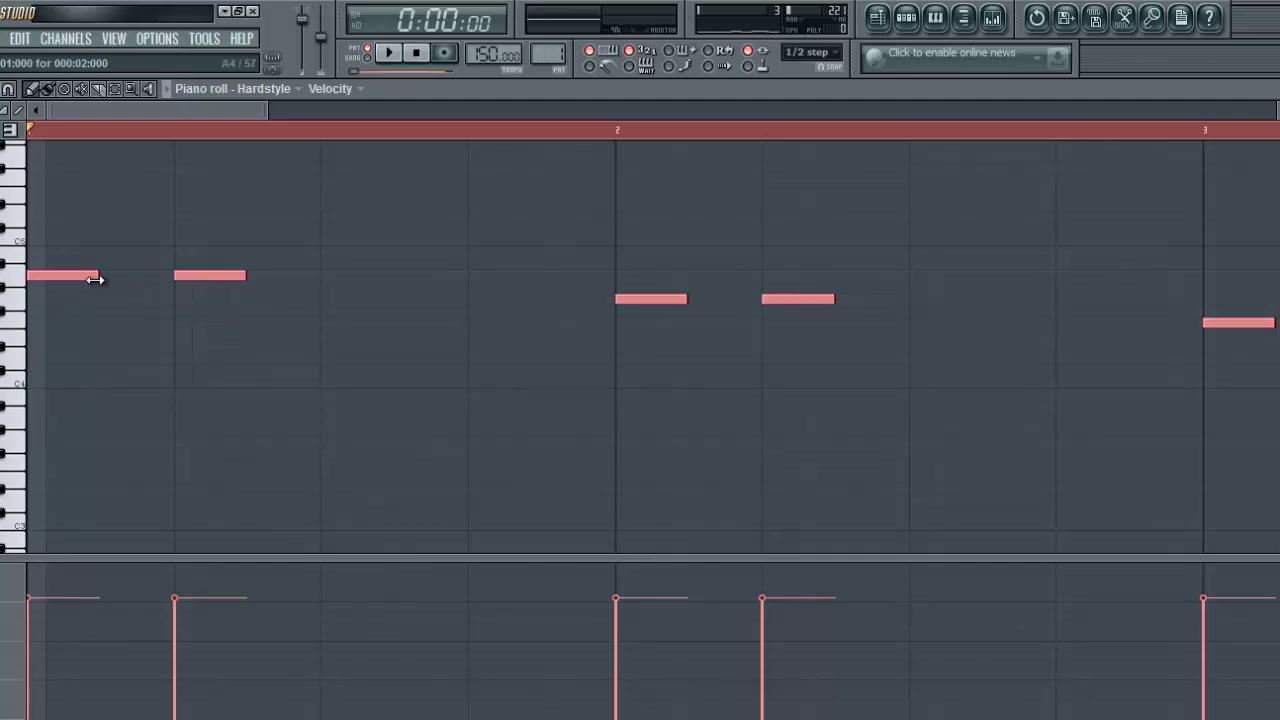
drag(46, 274, 336, 268)
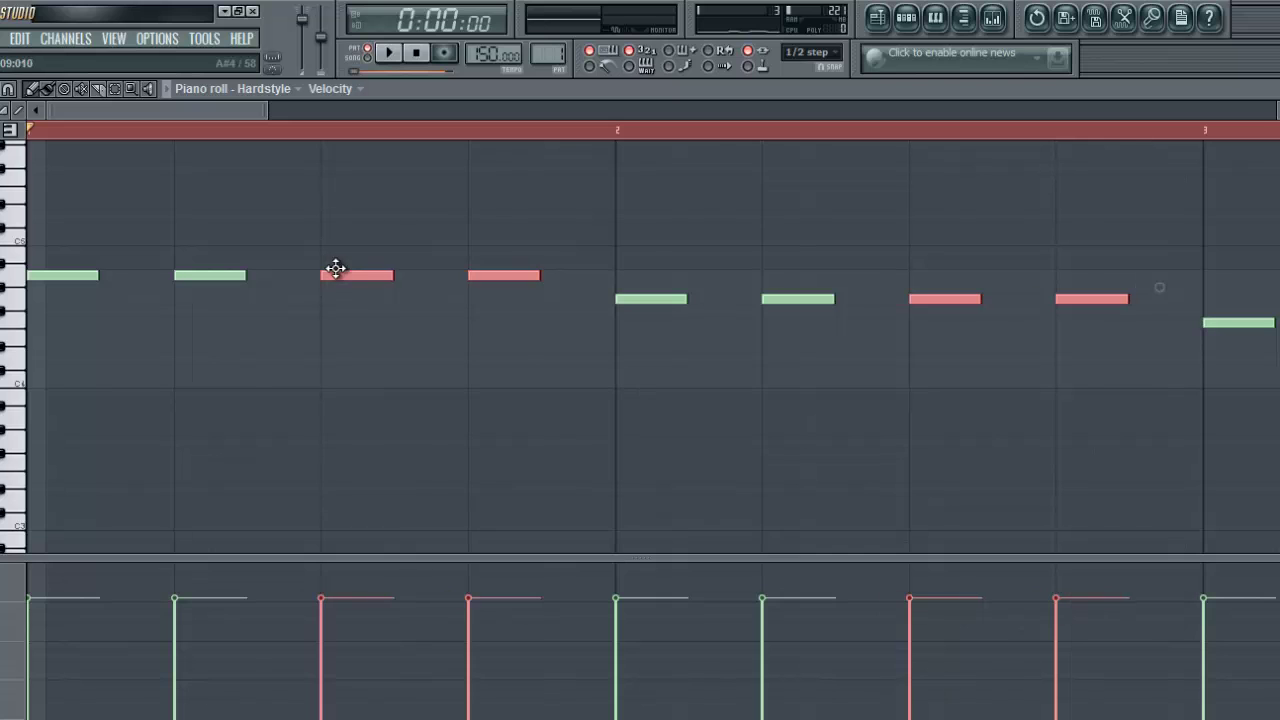
Duplicate all the notes 2.5 steps after each beat and trim the copies to end at the next beat
scroll(362, 137, down, 4)
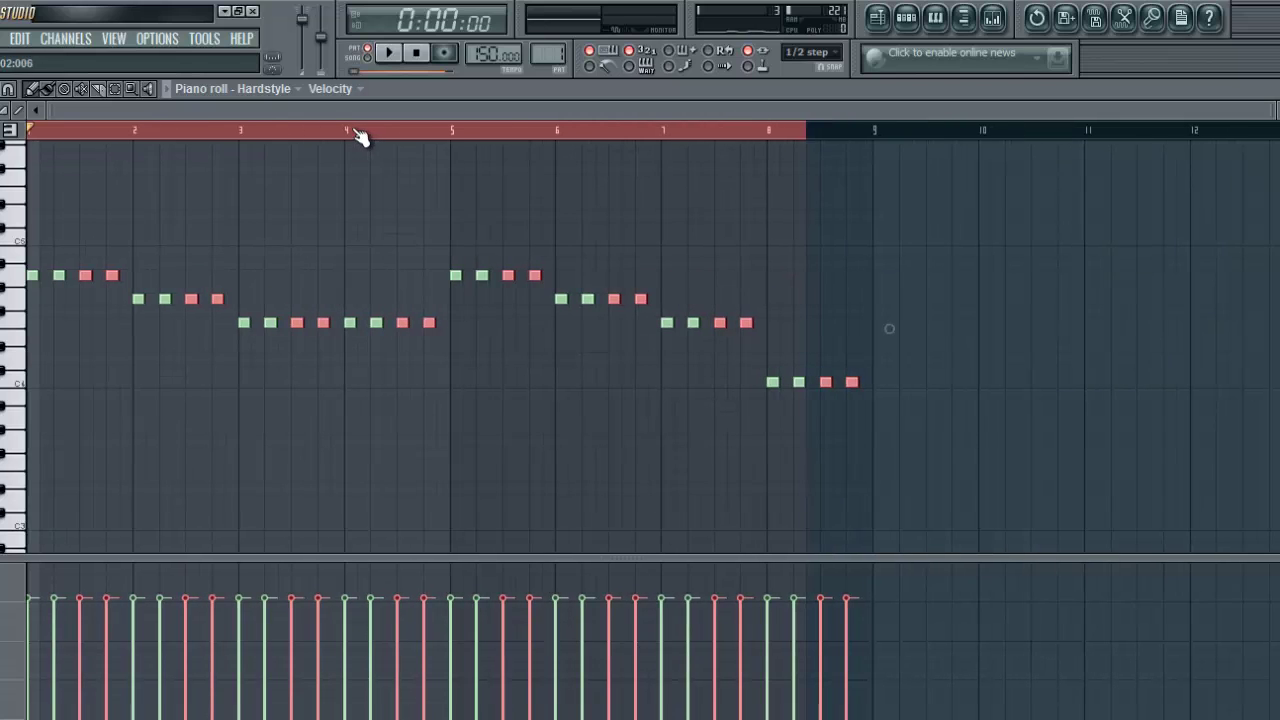
scroll(185, 140, up, 5)
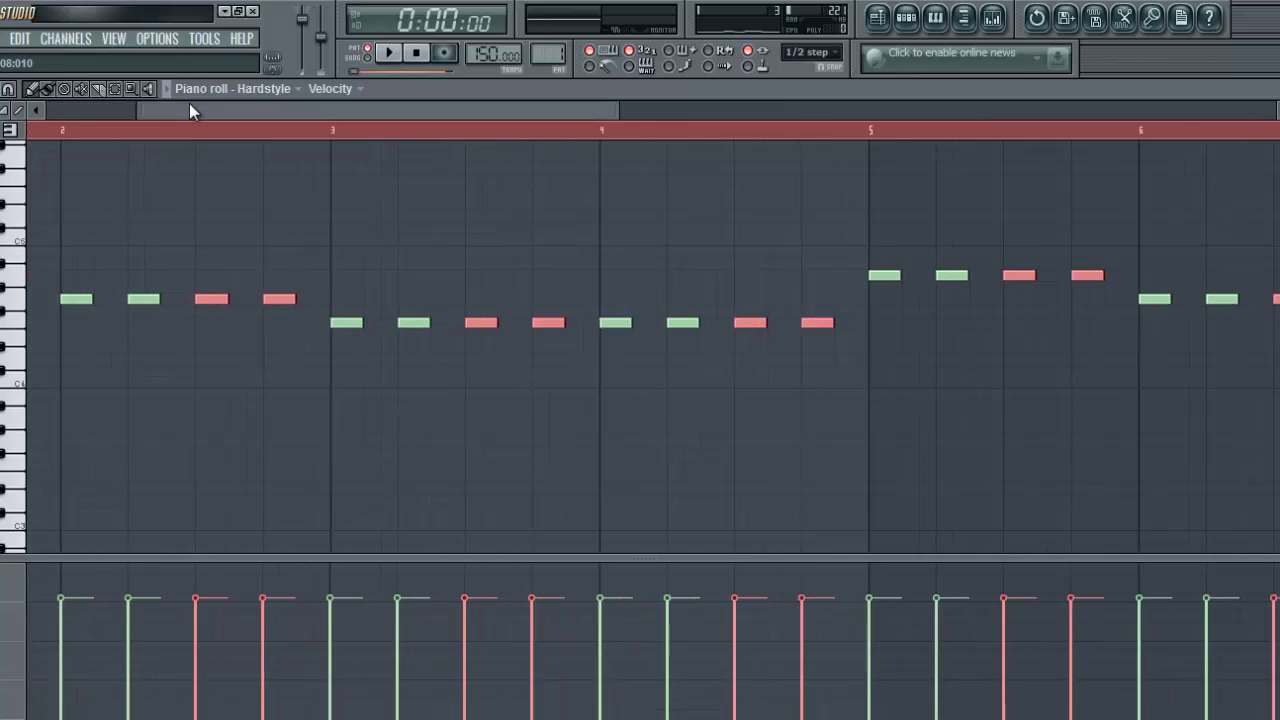
scroll(119, 117, left, 2)
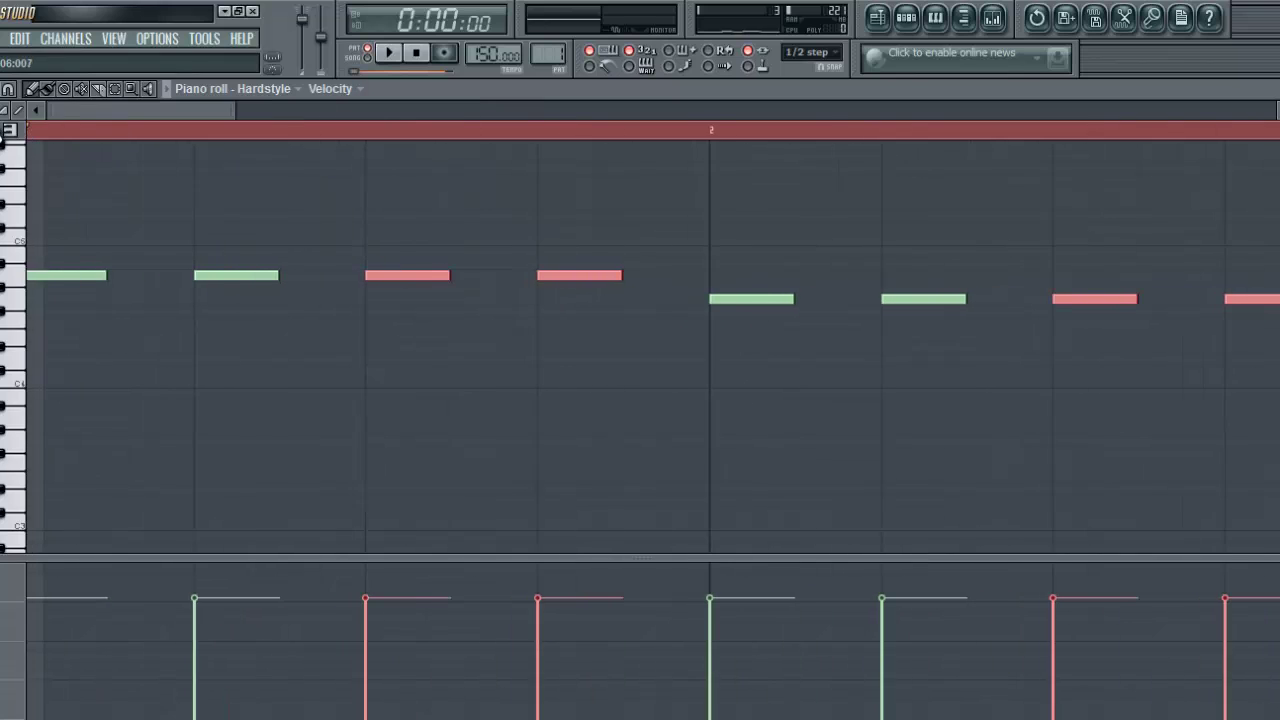
key(ctrl+a)
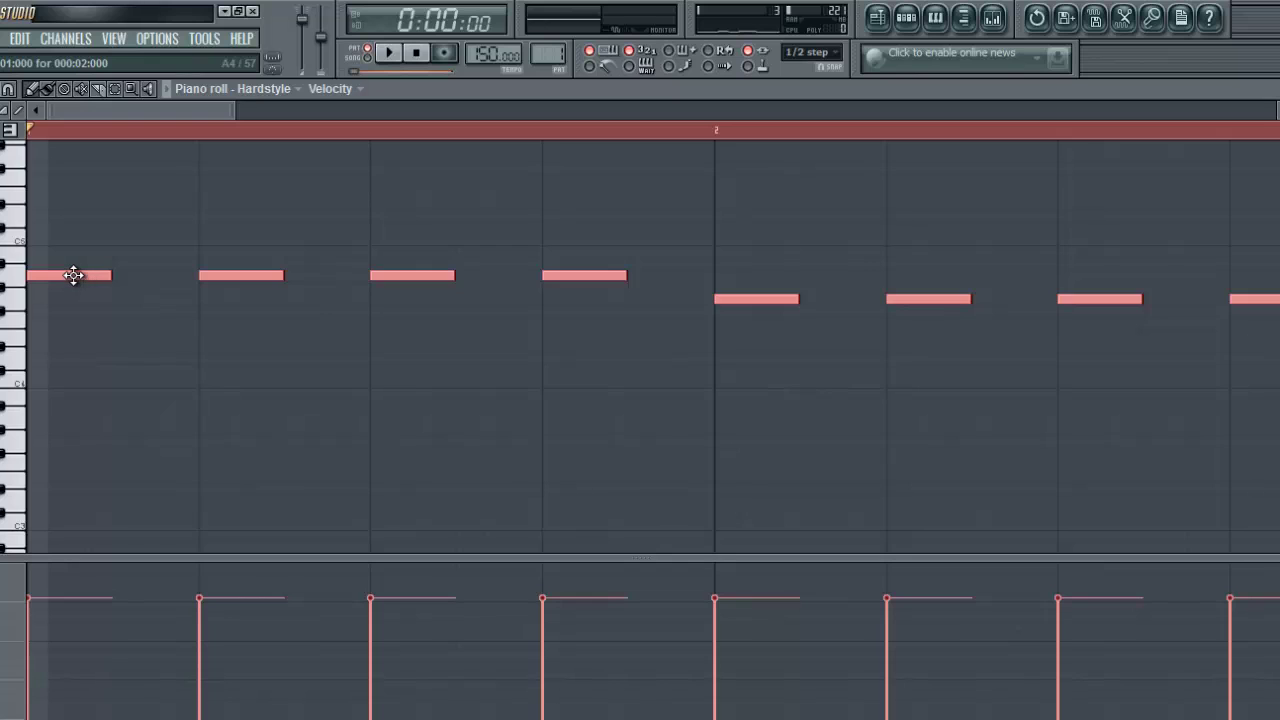
drag(74, 275, 140, 284)
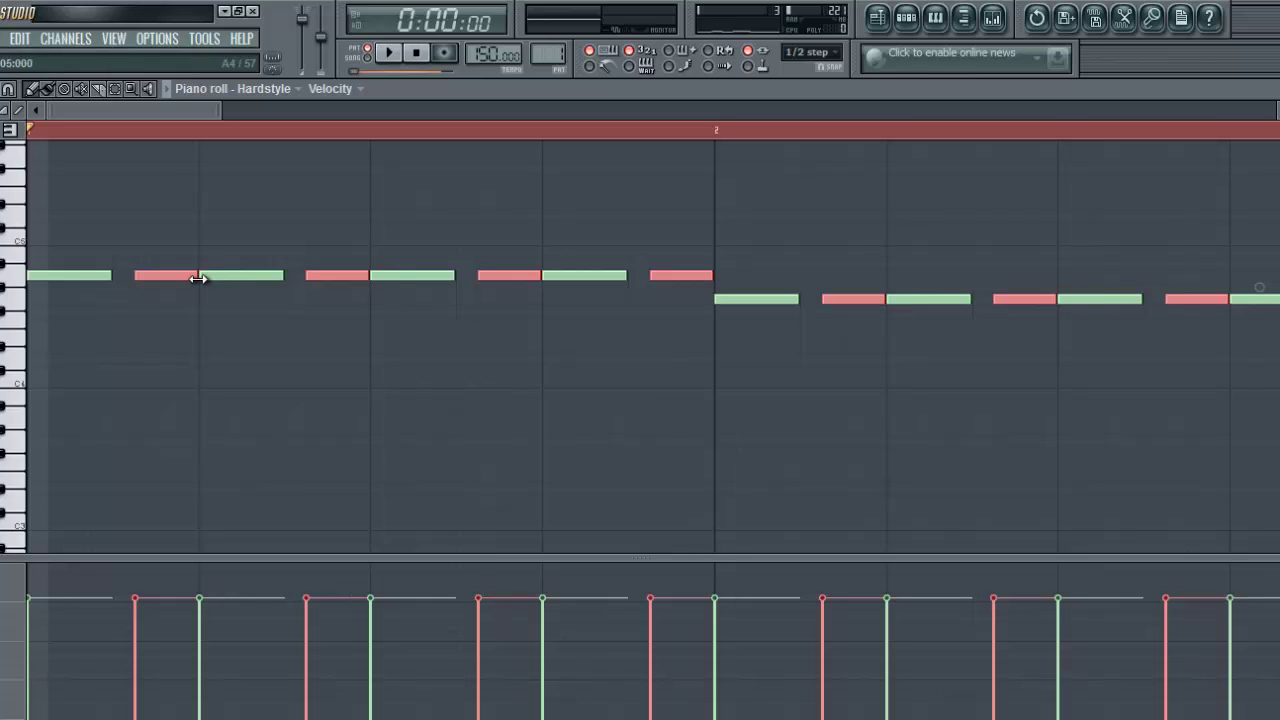
Play back the whole eight-bar melody to review it, deselecting all the notes along the way, and stop playback
scroll(285, 133, down, 6)
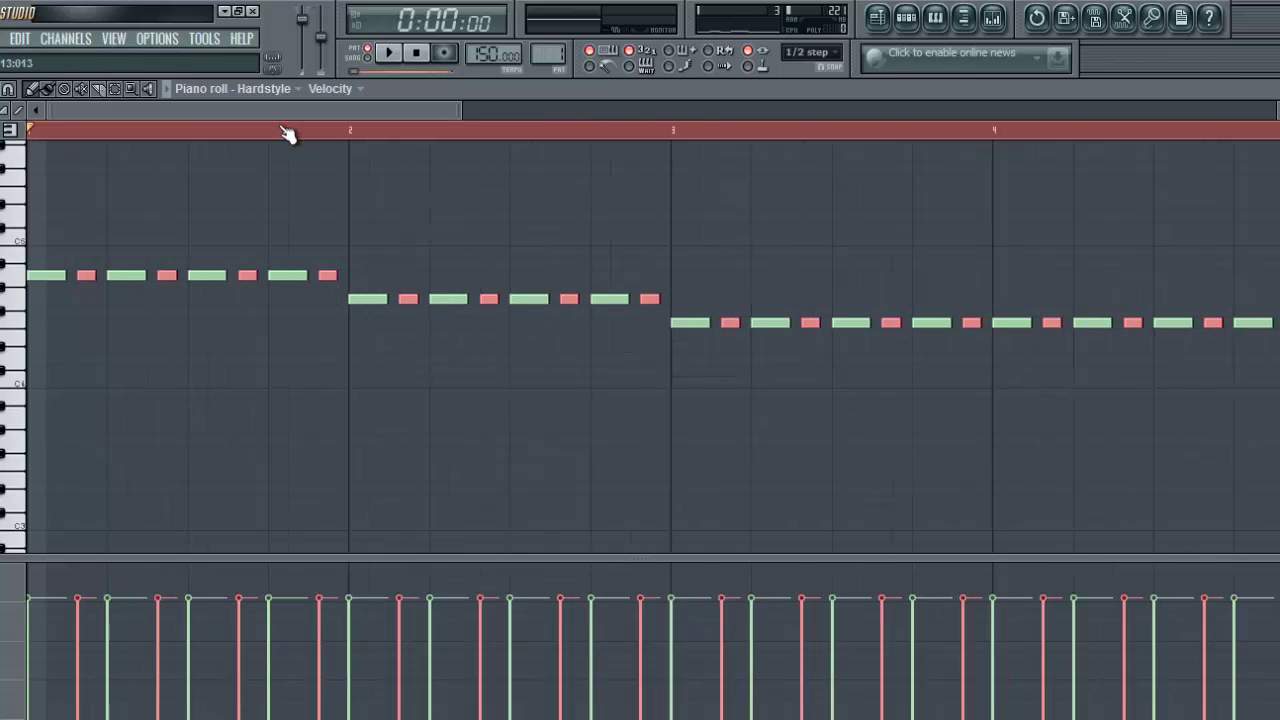
key(space)
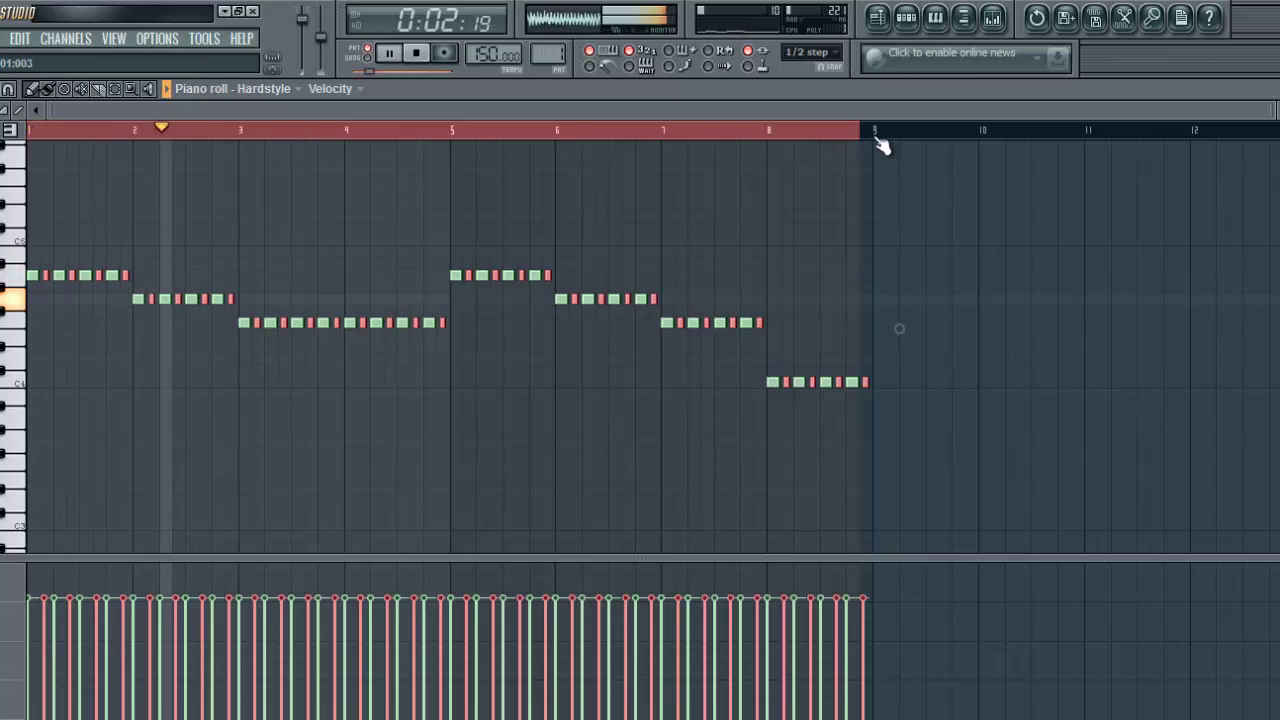
key(ctrl+d)
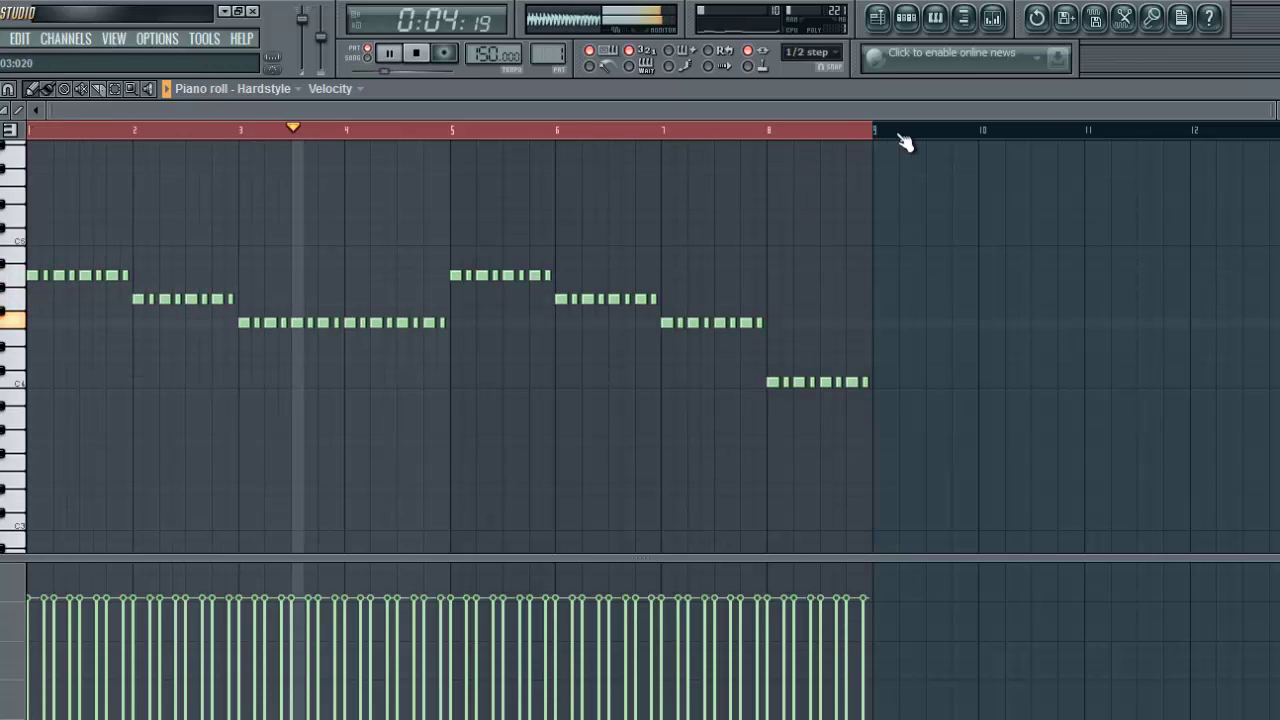
scroll(877, 129, up, 4)
drag(807, 113, 331, 107)
scroll(471, 131, down, 5)
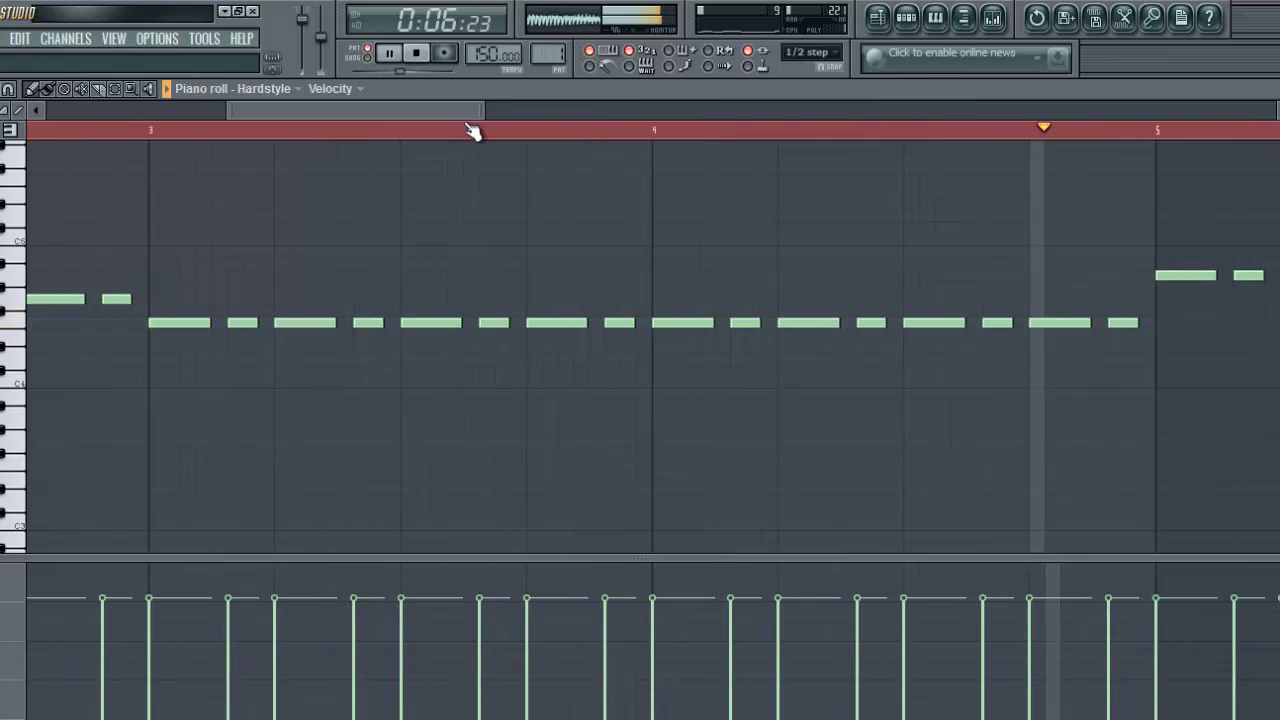
scroll(249, 229, up, 3)
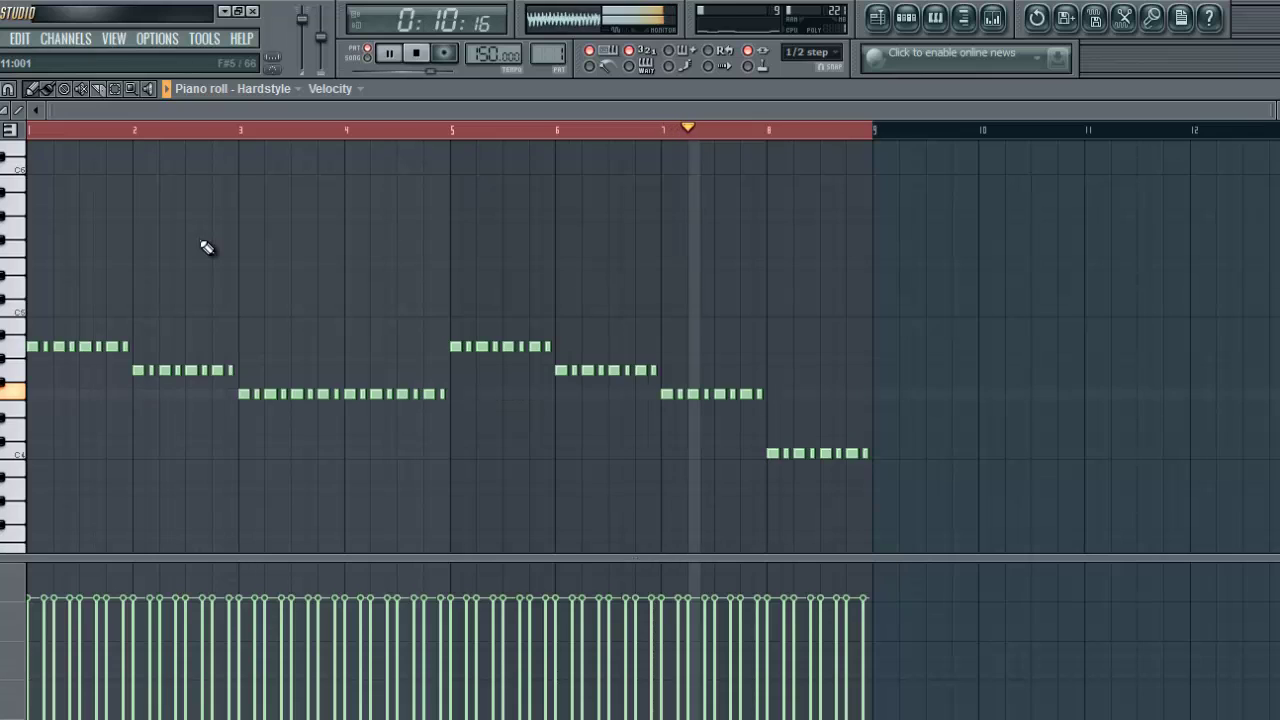
key(space)
Inspect the Hardstyle channel's Nexus instrument and return to the channel's piano roll
click(910, 22)
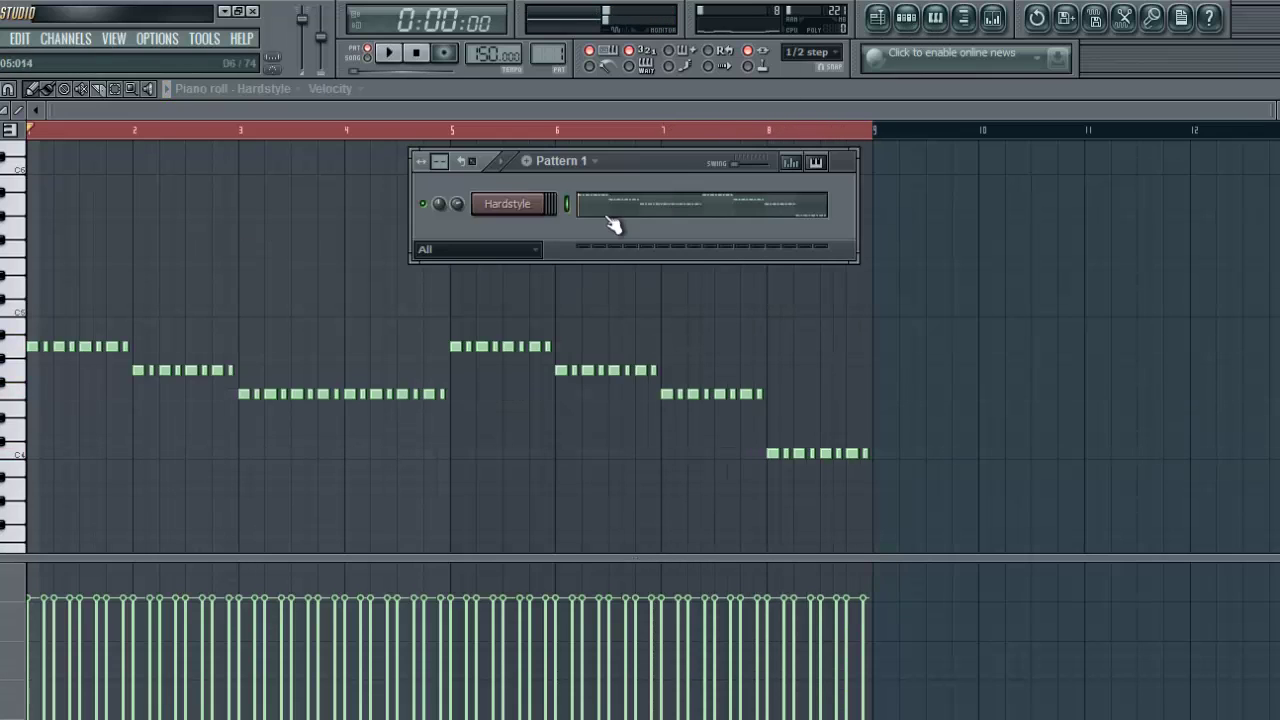
click(533, 212)
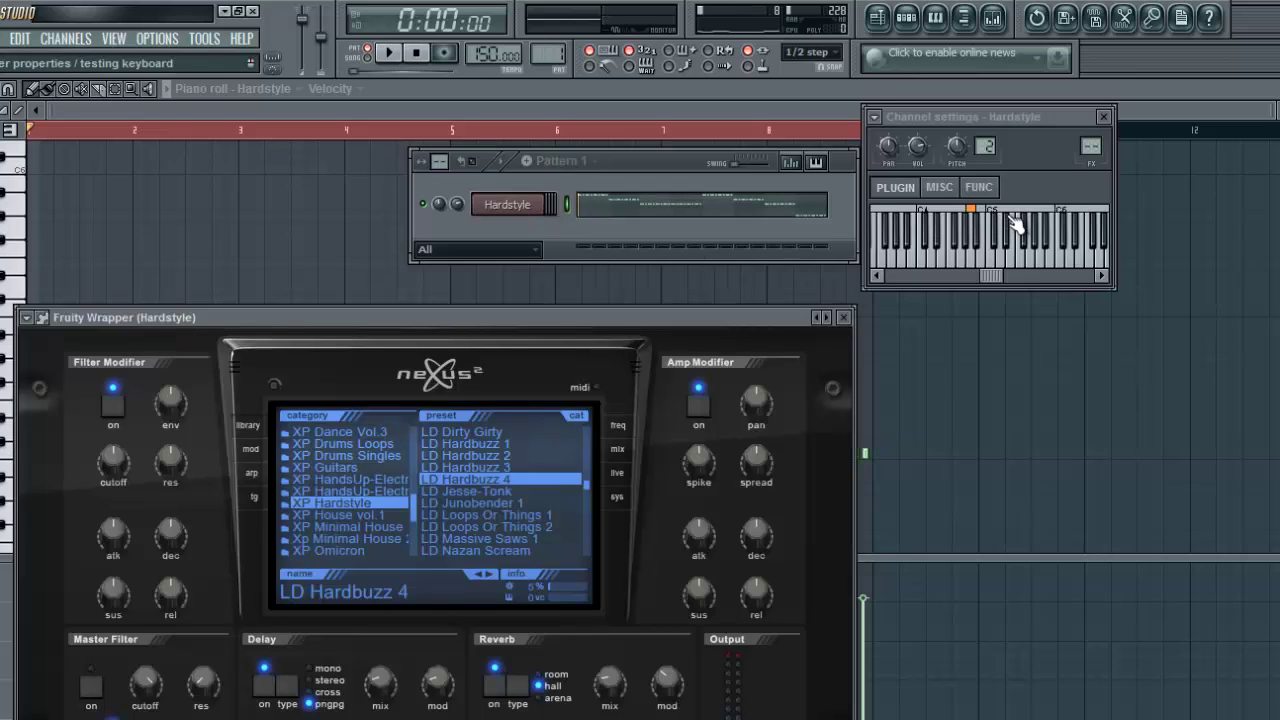
click(845, 318)
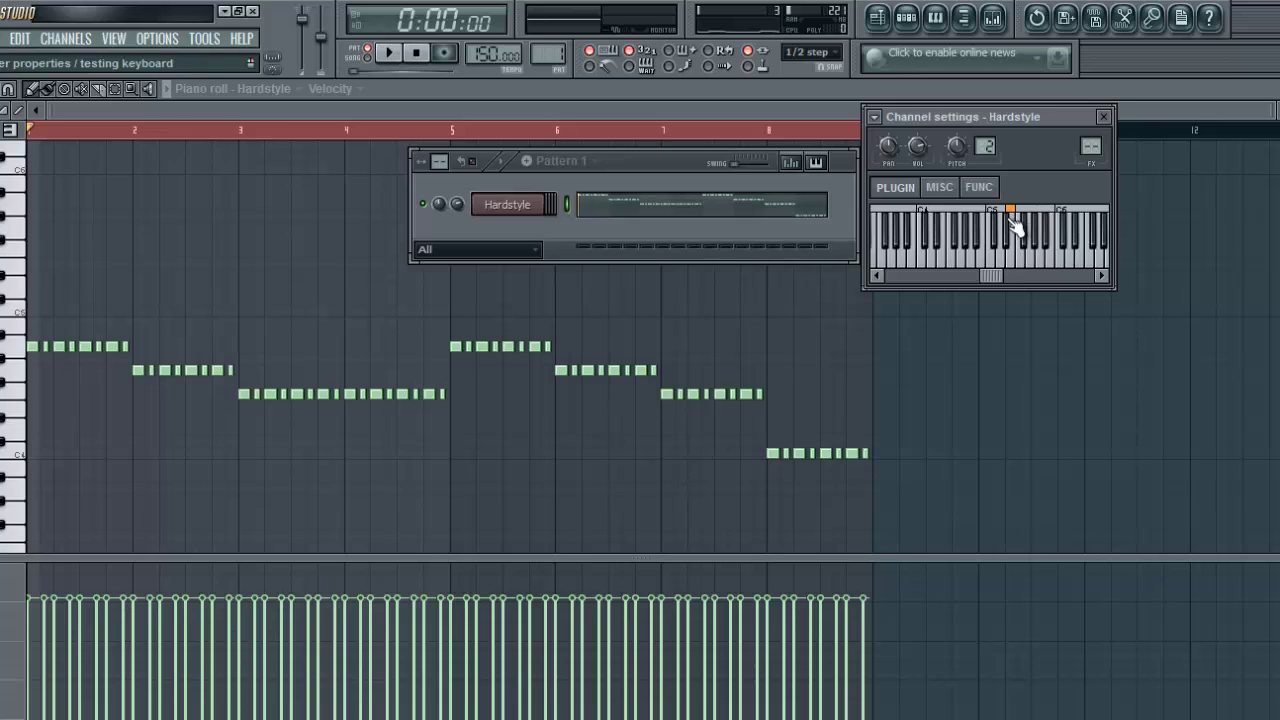
click(600, 209)
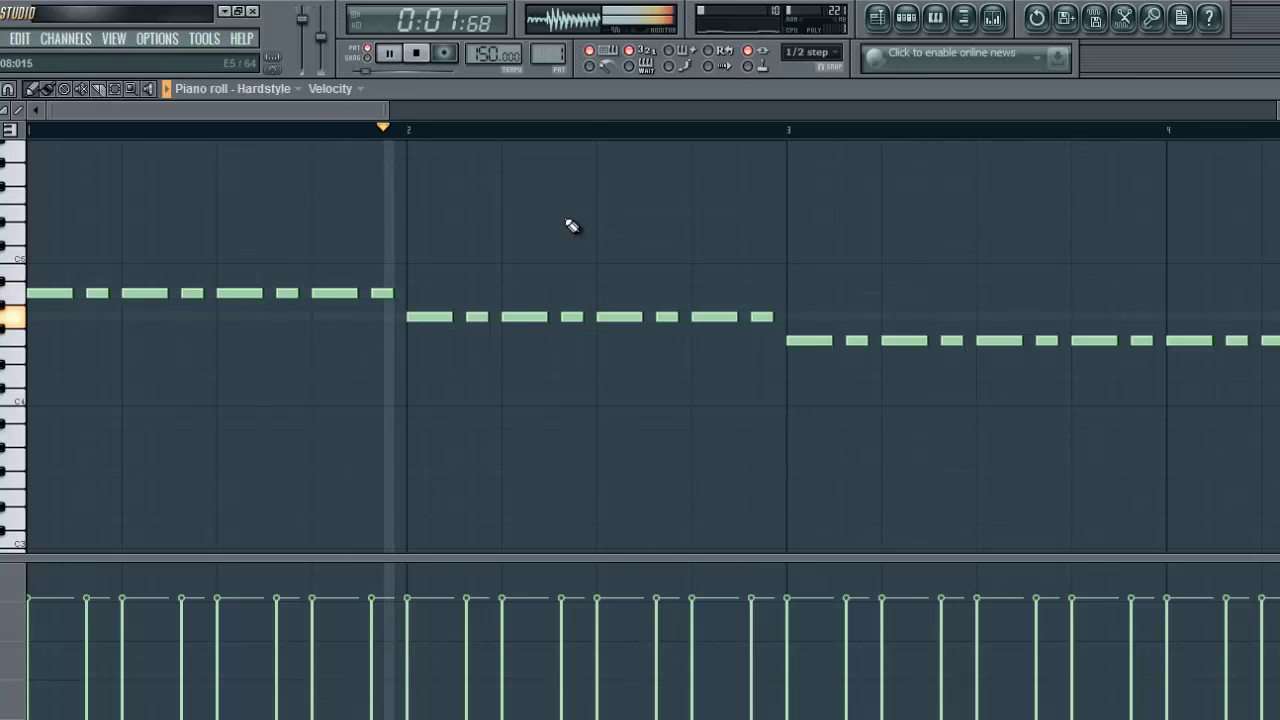
Stop playback and place 2-step E6 notes on the first two beats of bar 1, above the existing line
scroll(294, 134, down, 2)
scroll(123, 223, up, 1)
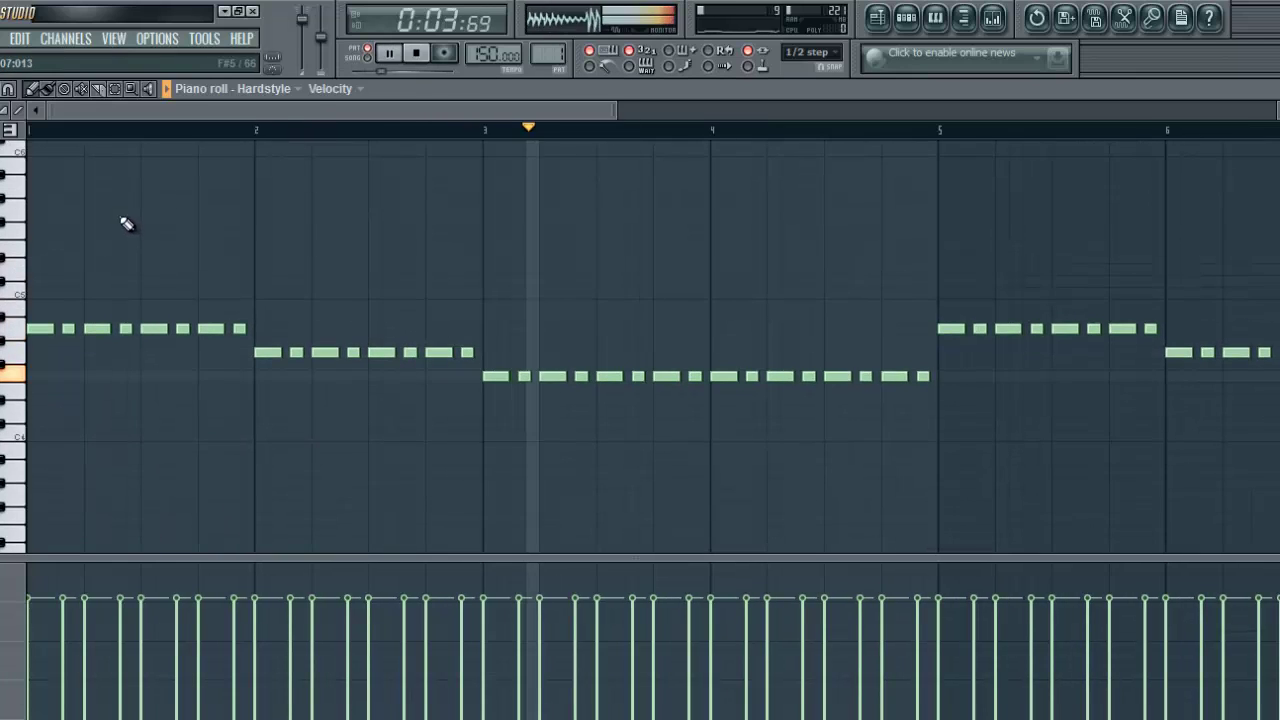
scroll(91, 254, up, 1)
scroll(49, 271, up, 1)
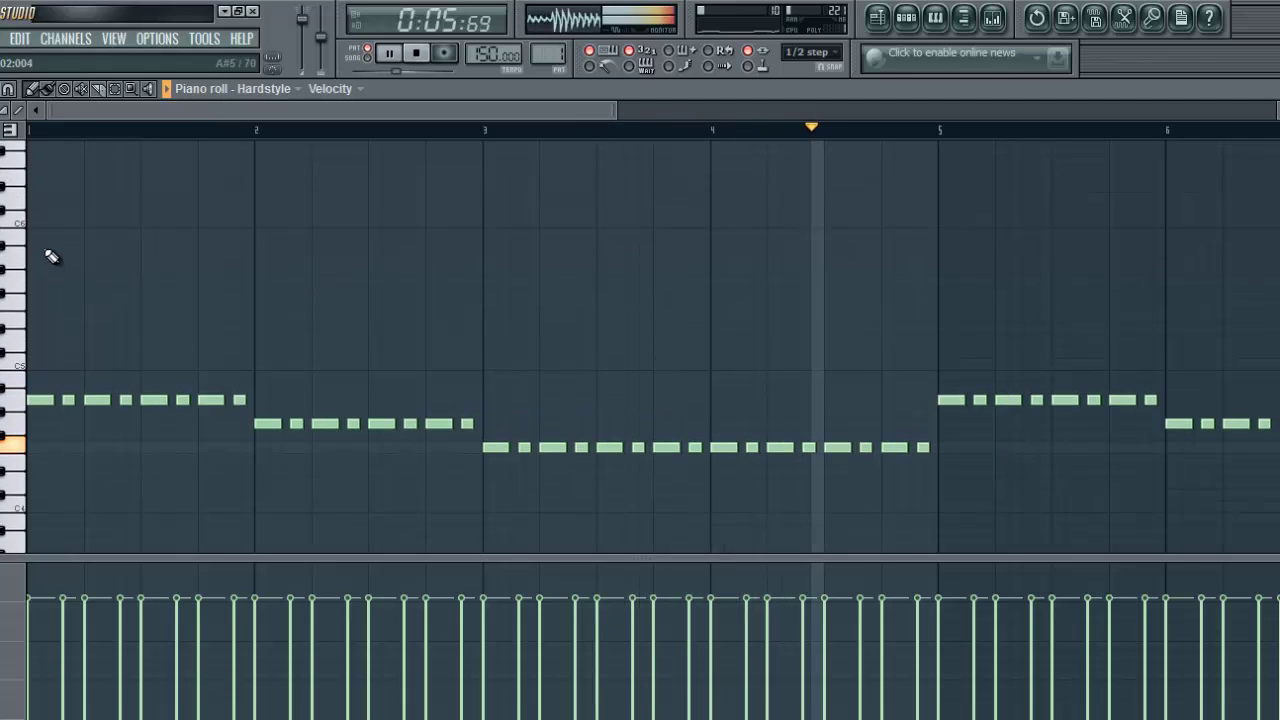
key(space)
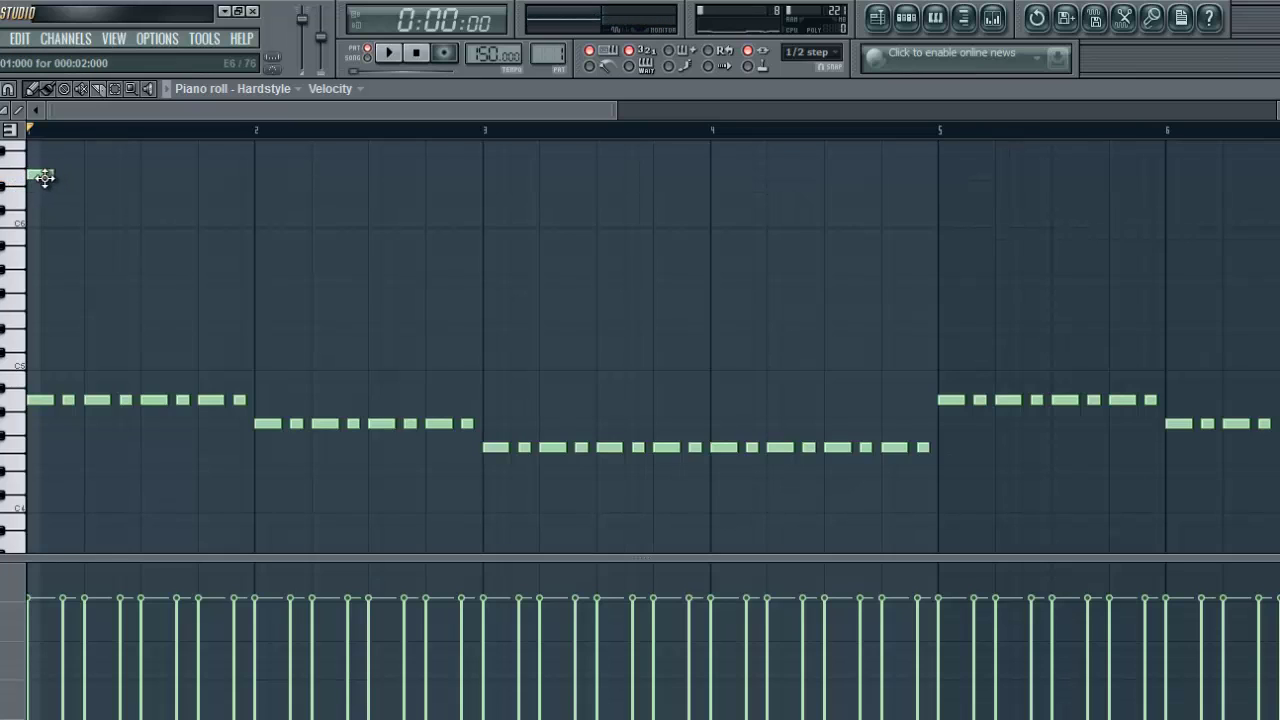
scroll(140, 230, up, 3)
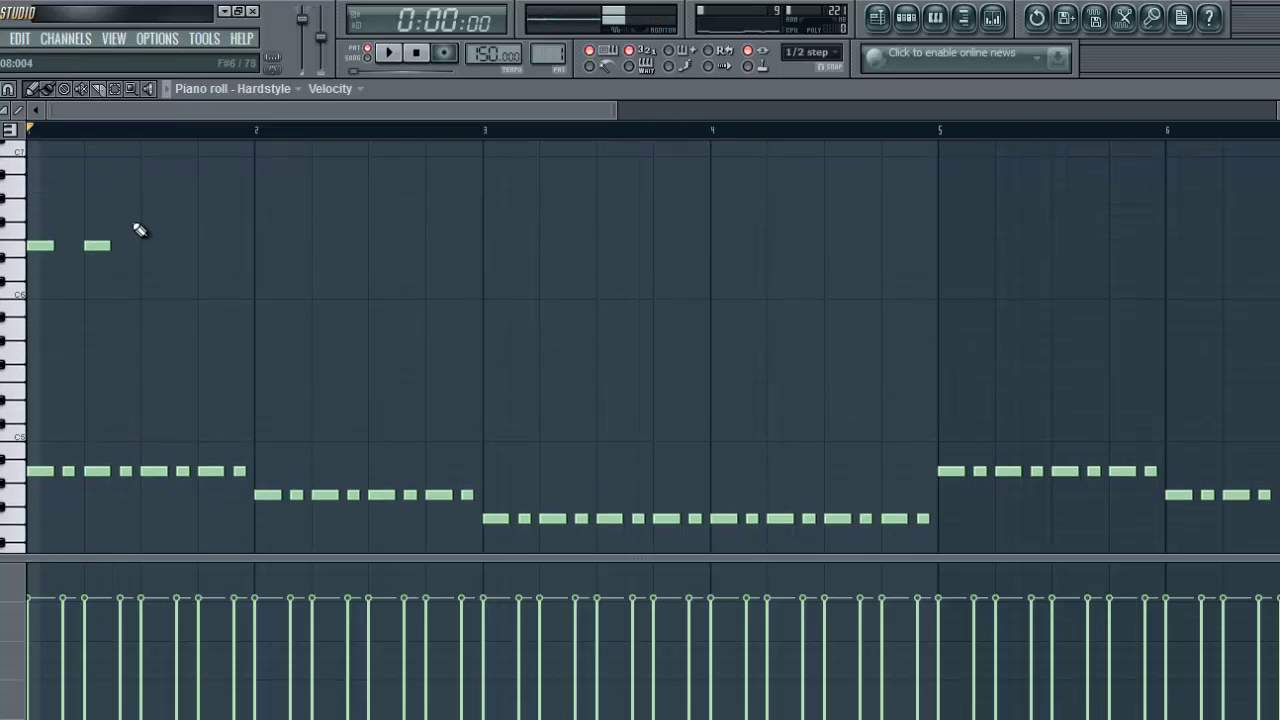
Try a G6 and then a D6 note on bar 1's third beat, with an E6 note on the fourth, using playback
click(150, 209)
key(space)
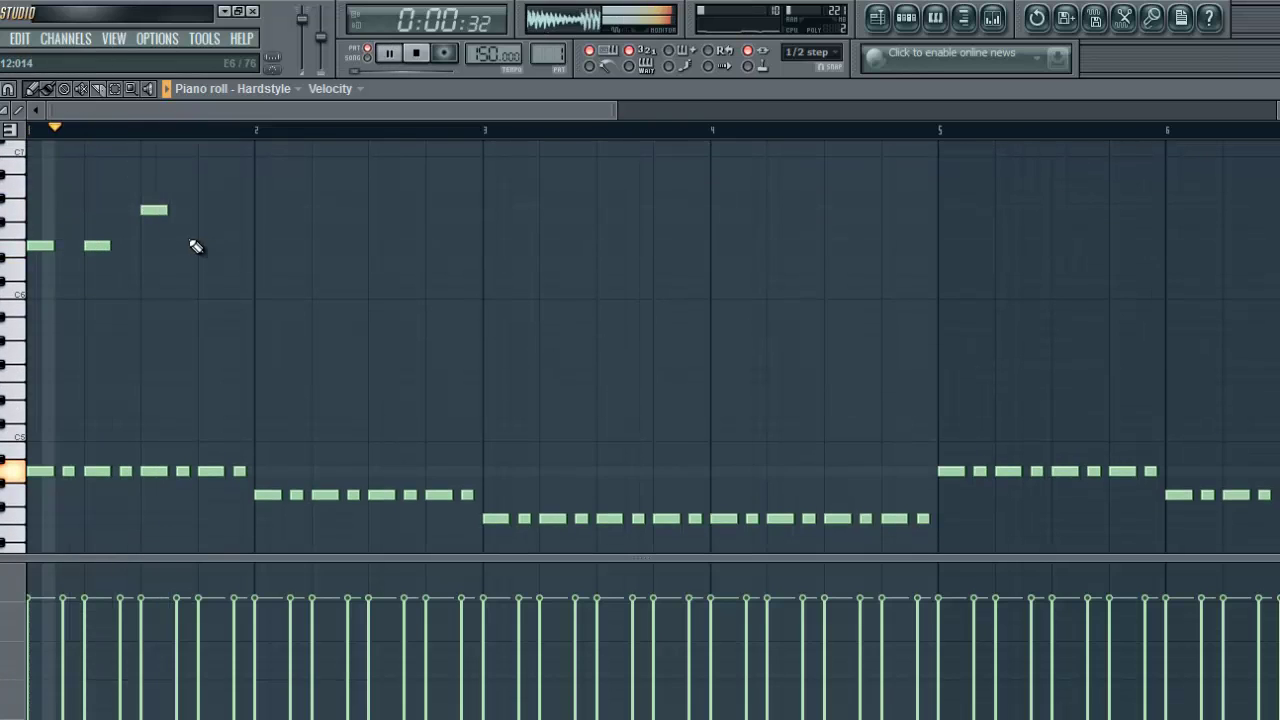
key(ctrl+z)
key(space)
click(154, 269)
click(208, 245)
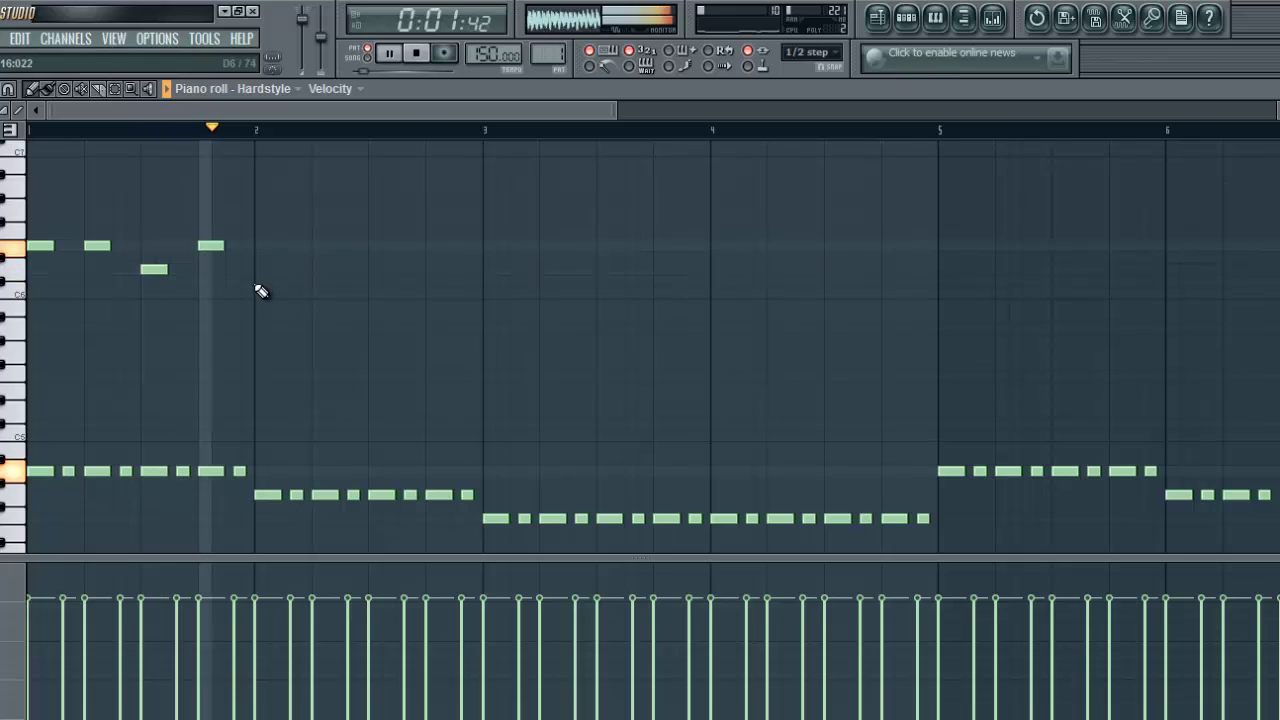
key(space)
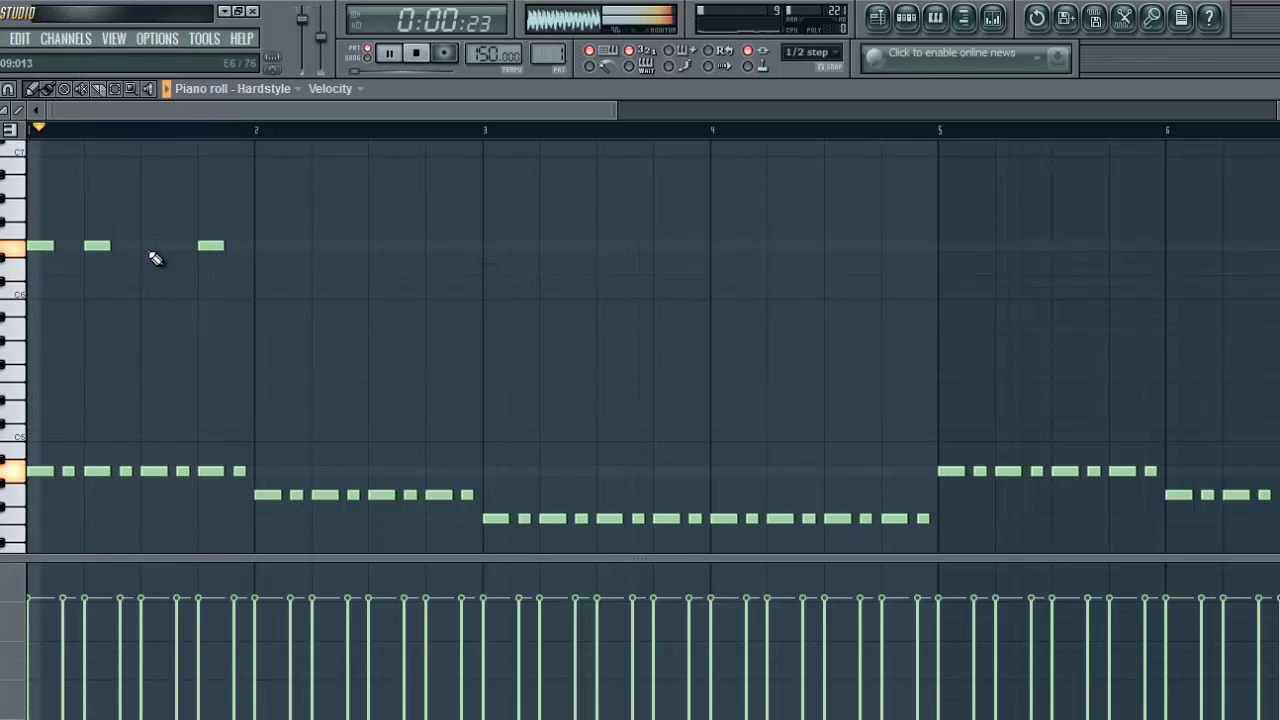
Place E6 notes on the third and fourth beats of bar 1 and a C6 note at the start of bar 2
click(154, 247)
drag(209, 246, 204, 272)
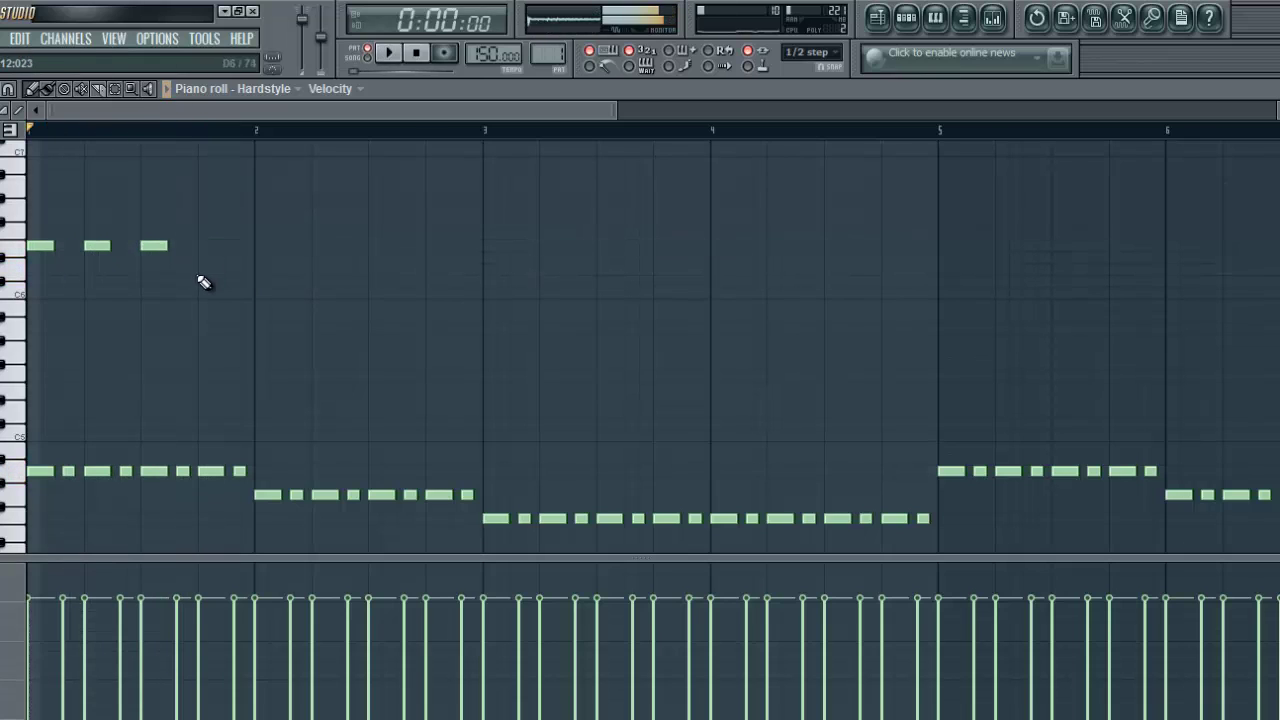
click(256, 293)
key(space)
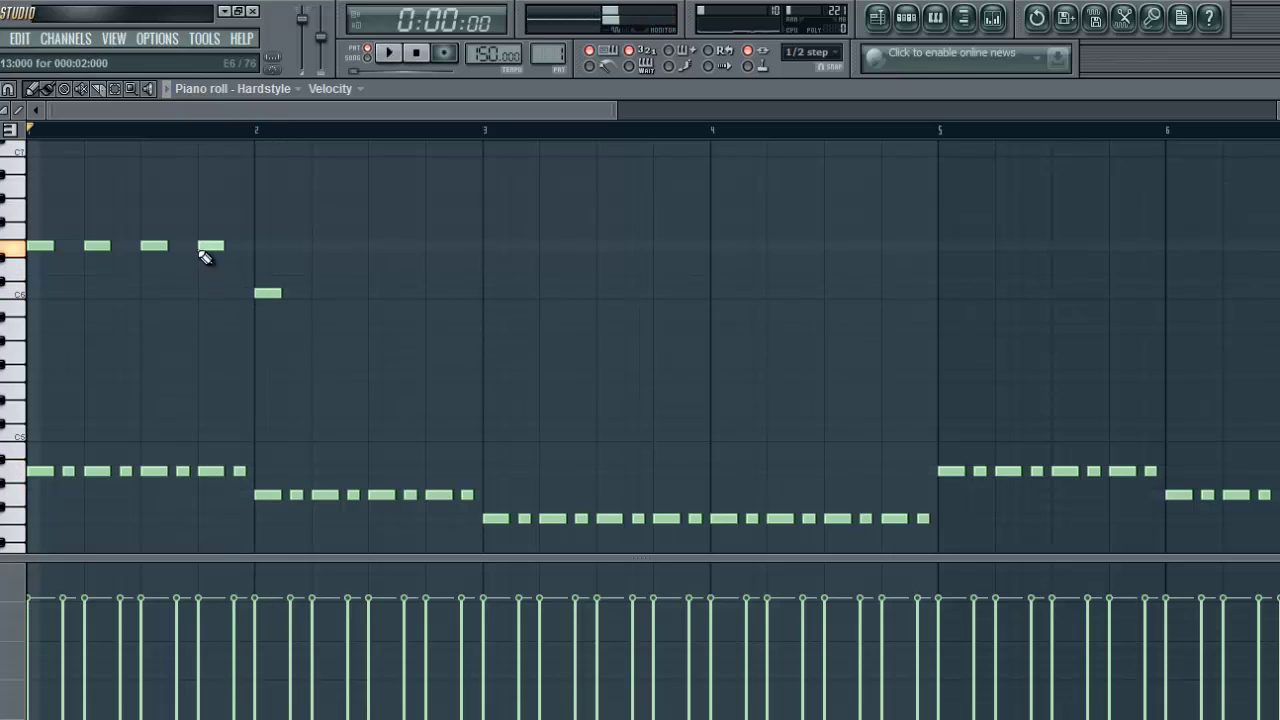
Rework the end of bar 1 as E6 on beat four plus C6 half a beat after it, and lower bar 2's first note to B5
key(space)
right_click(211, 245)
right_click(238, 270)
key(space)
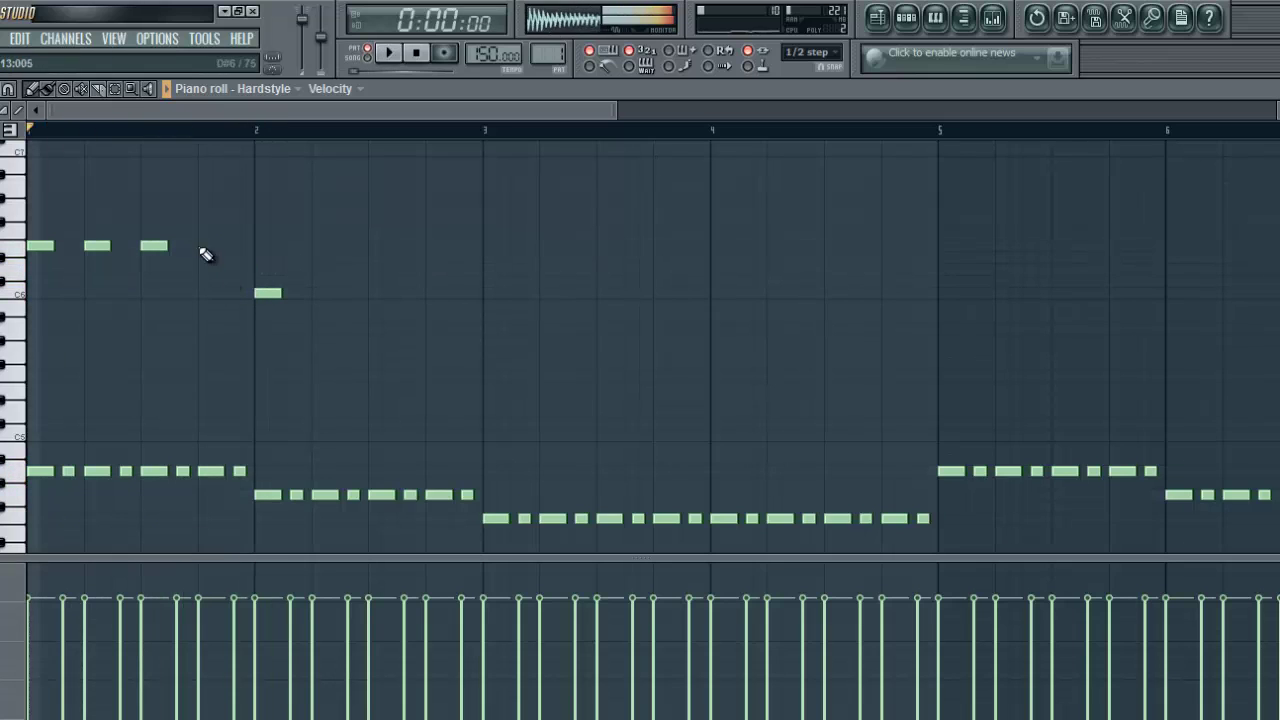
click(235, 298)
key(space)
drag(258, 295, 266, 304)
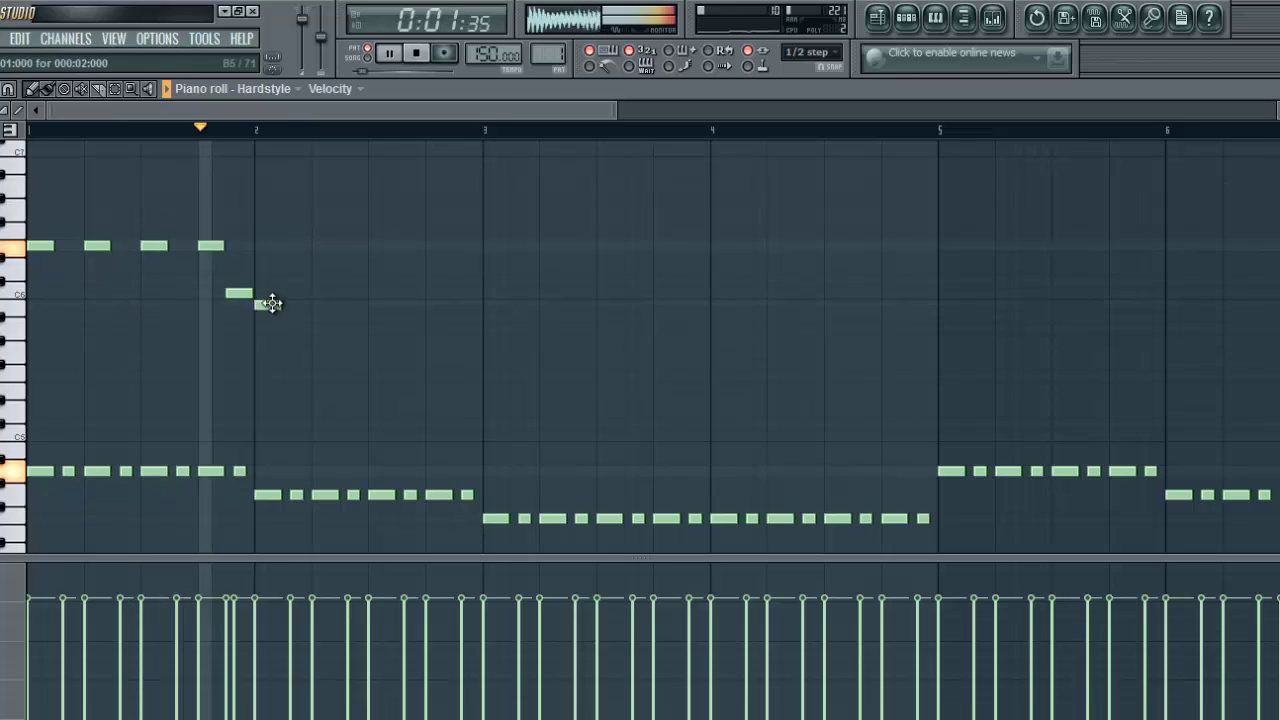
key(space)
key(space)
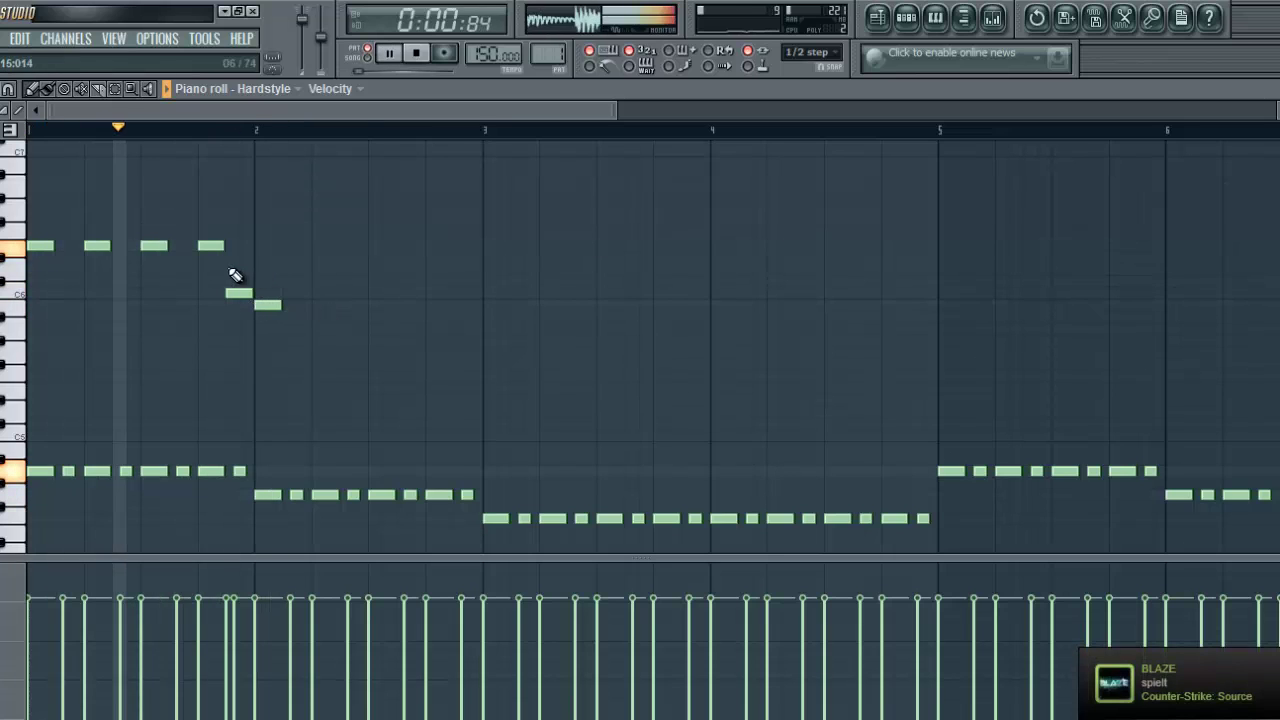
Complete bar 2 of the upper melody with B5 notes on beats two and three and a G5 note on beat four
click(322, 305)
click(377, 305)
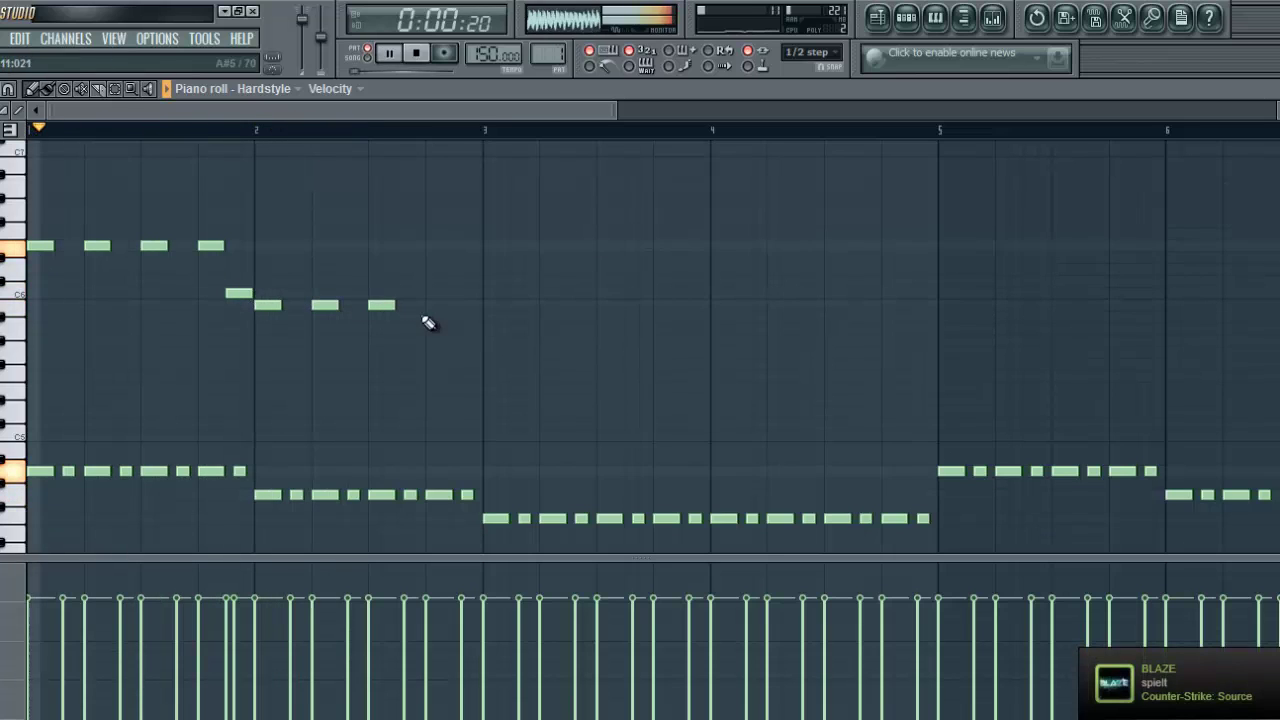
click(436, 354)
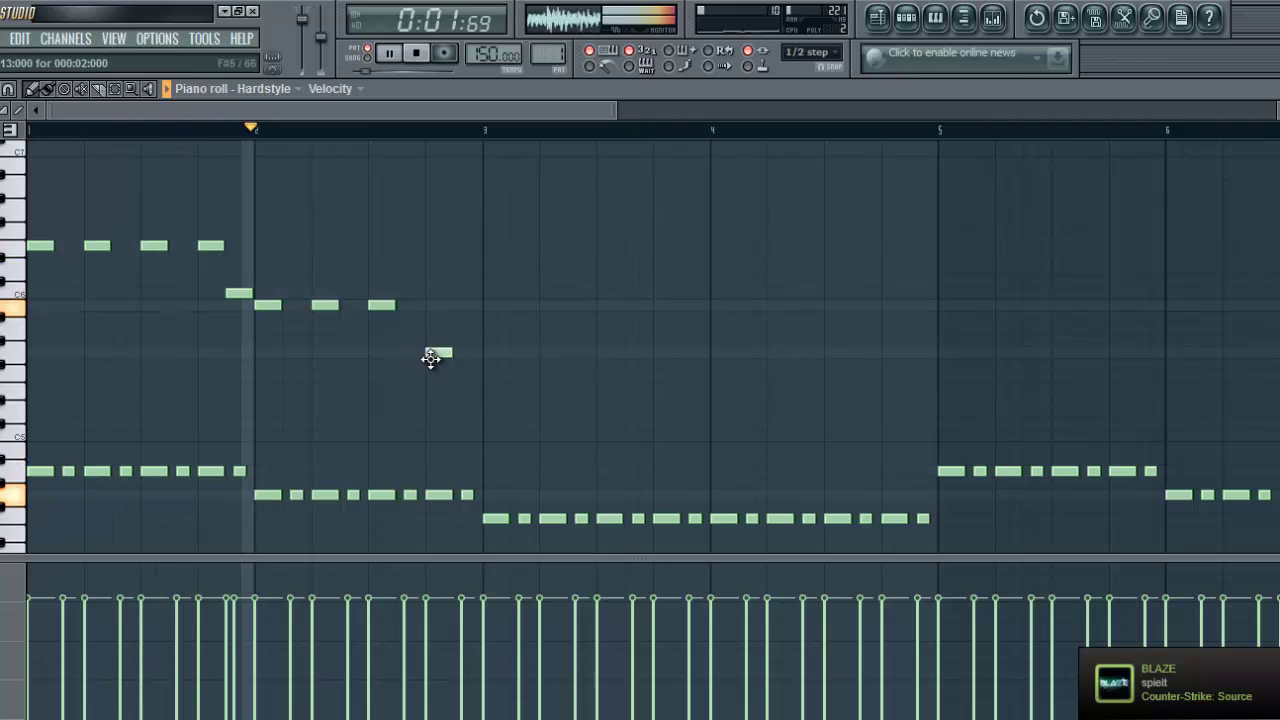
Place 2-step A5 notes on all four beats of bar 3 in the upper melody
click(489, 329)
click(545, 329)
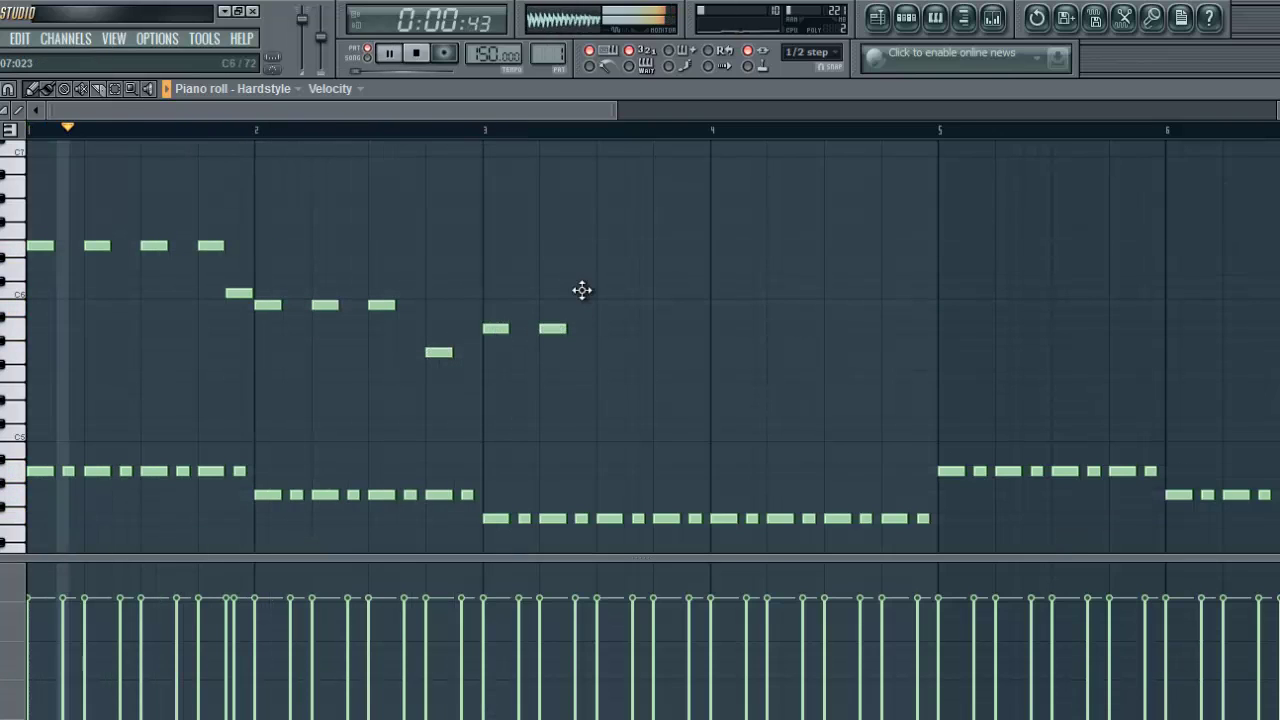
click(603, 329)
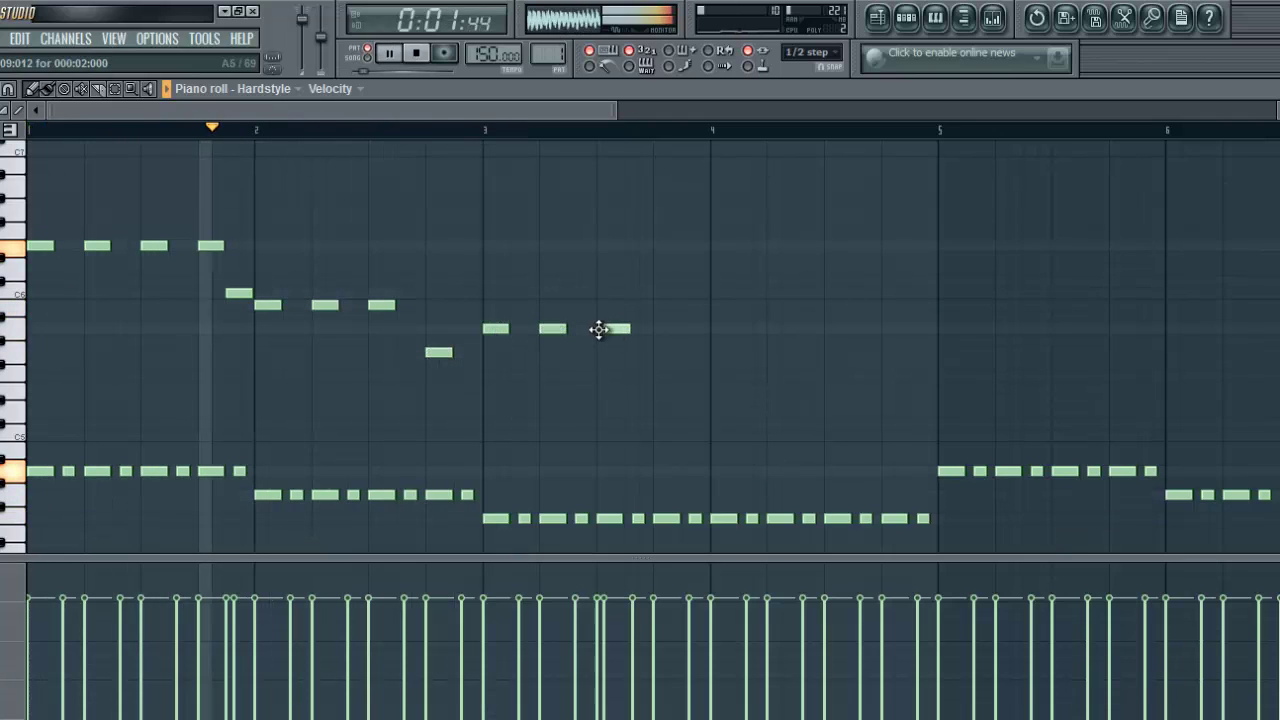
click(658, 329)
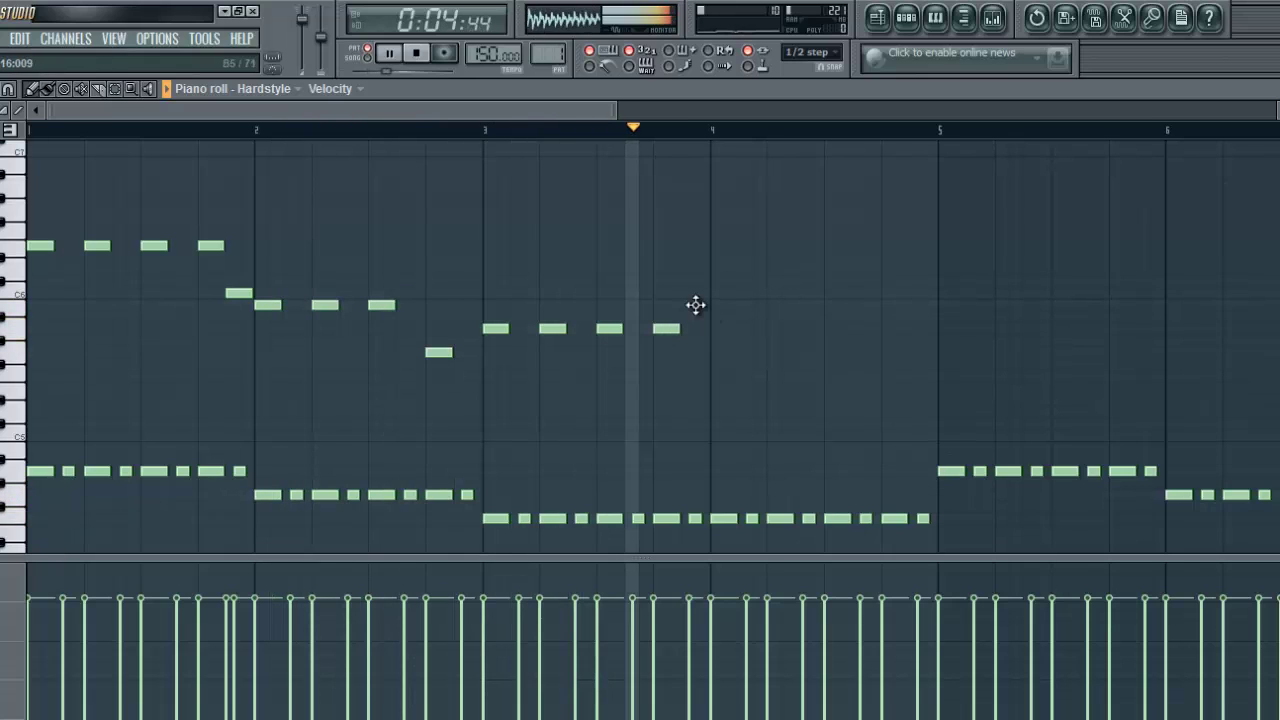
Add a B5 note on the last half beat of bar 3 and A5 notes on all four beats of bar 4
click(684, 306)
key(space)
key(space)
click(712, 329)
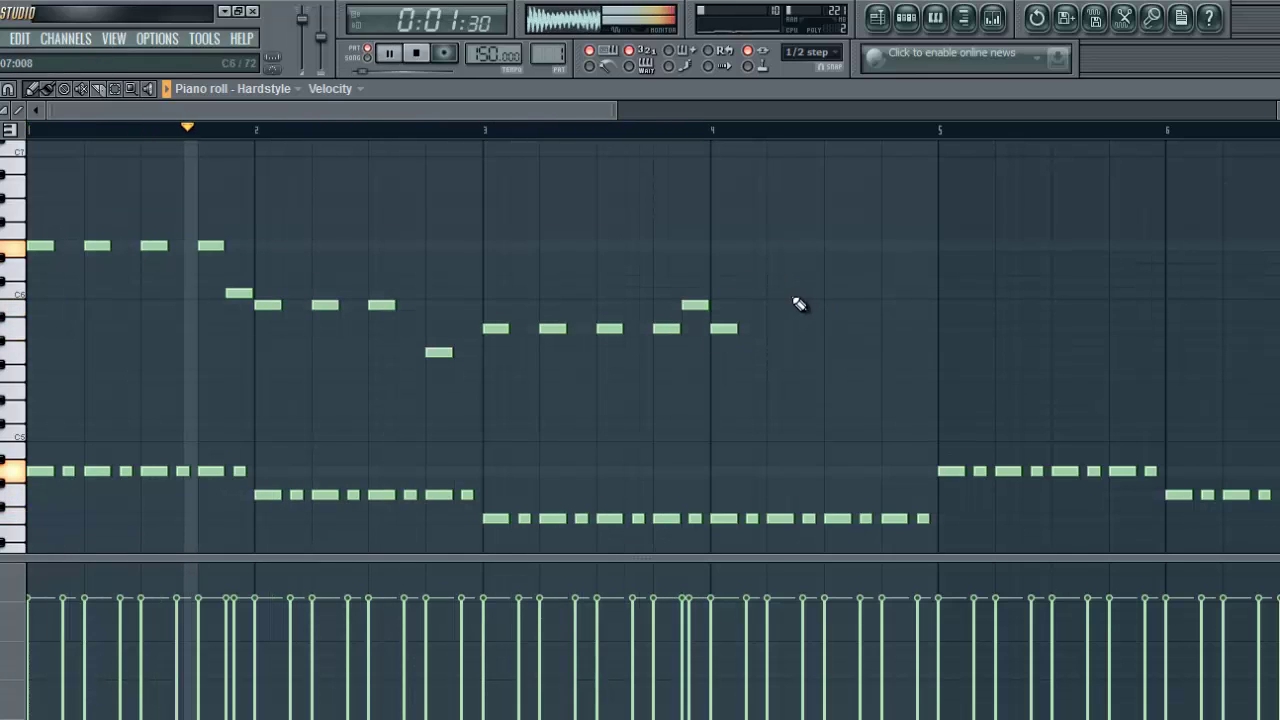
scroll(615, 119, right, 3)
click(632, 329)
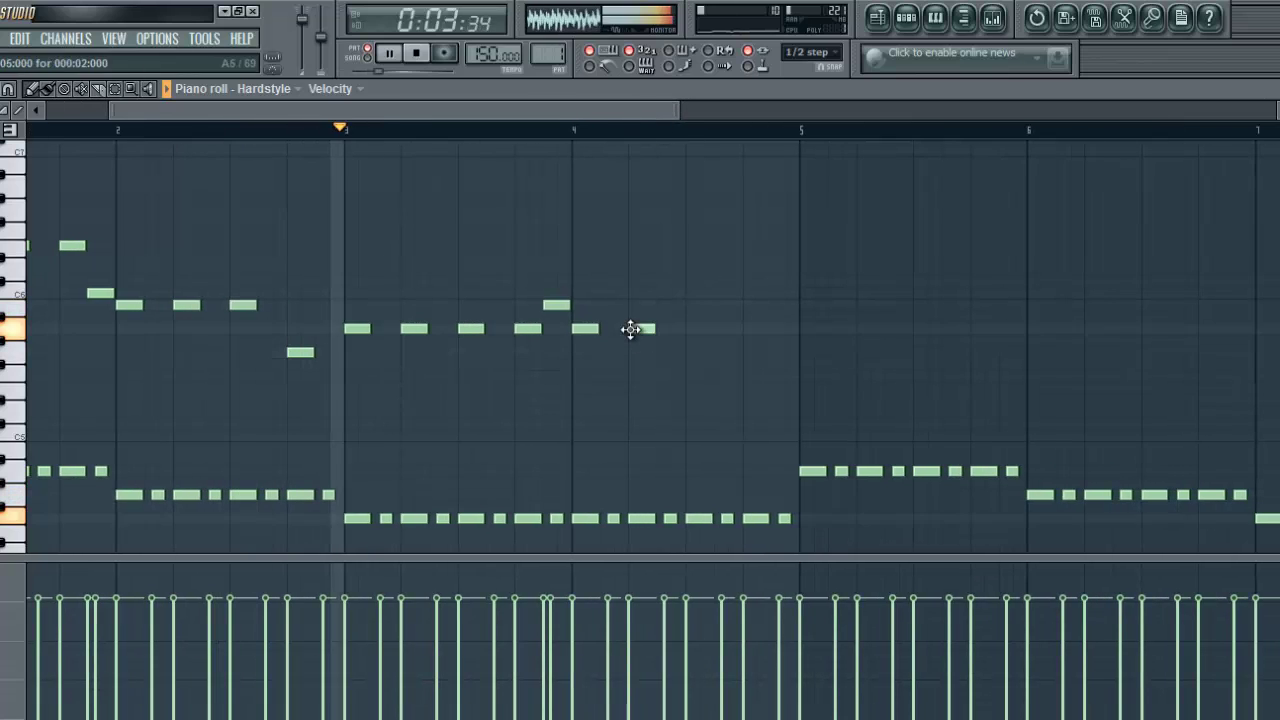
click(686, 329)
click(745, 329)
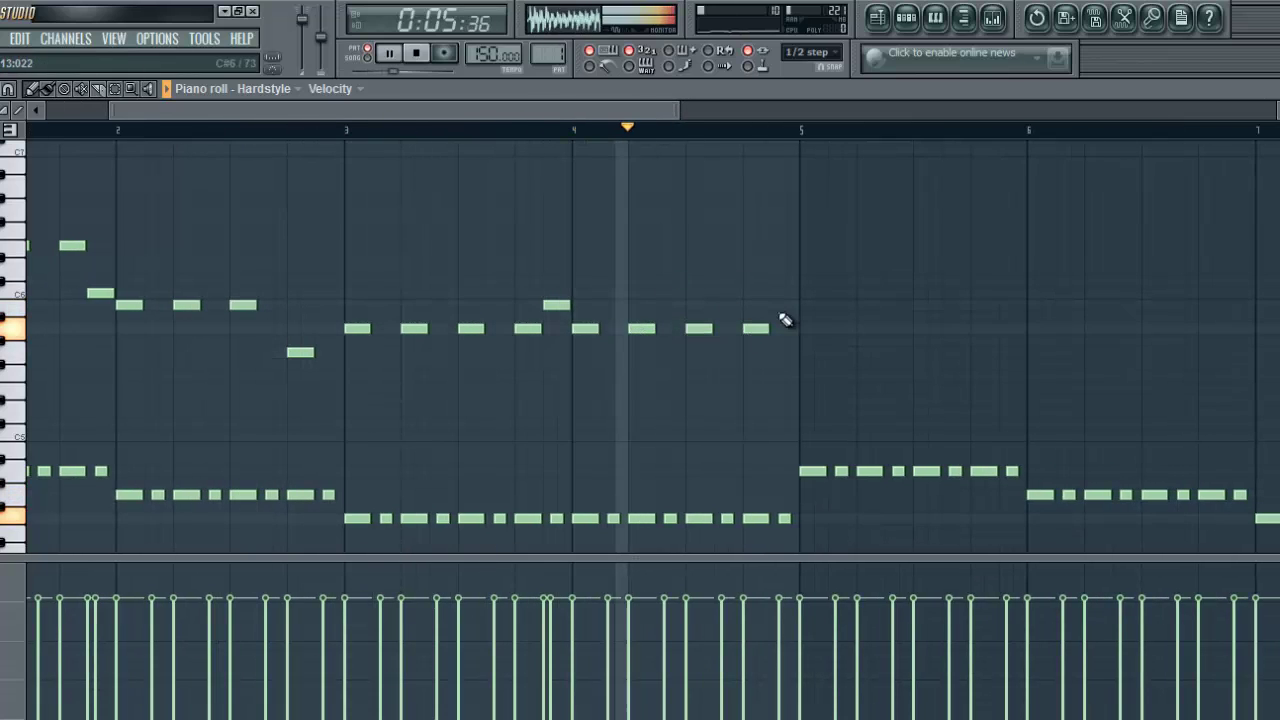
Add a B5 note on the last half beat of bar 4 and E6 notes on all four beats of bar 5
click(806, 294)
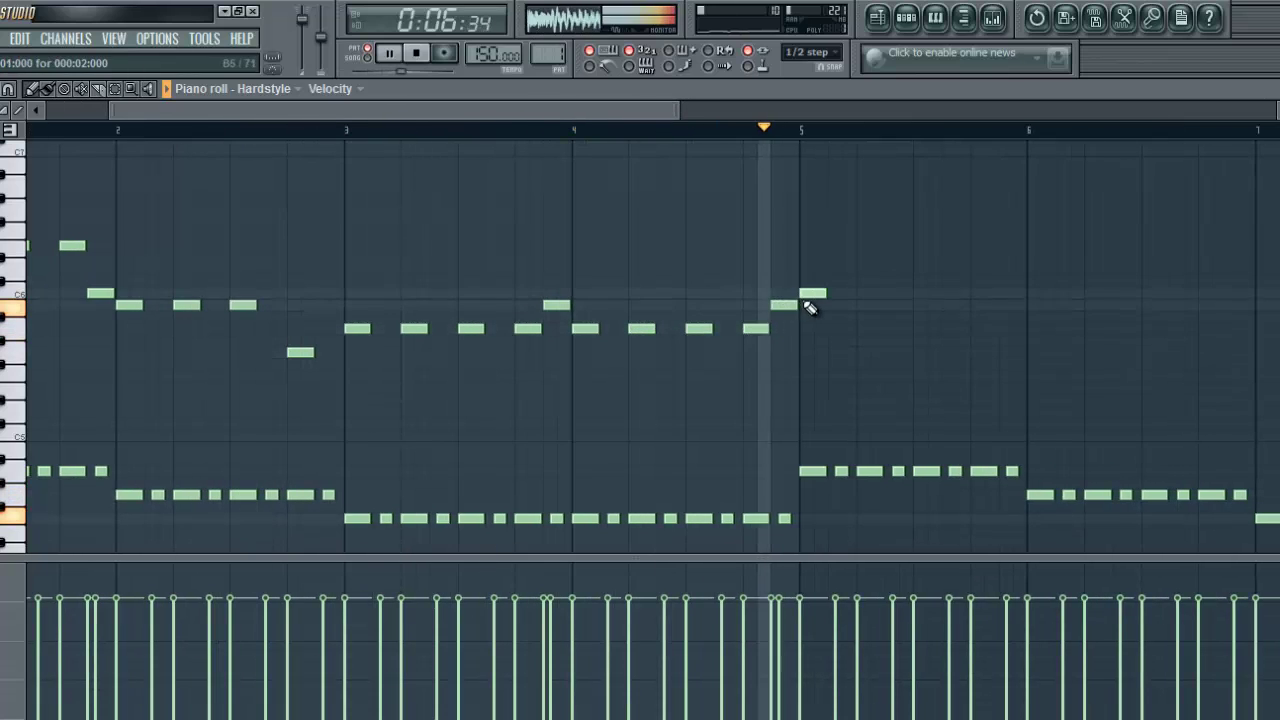
click(802, 247)
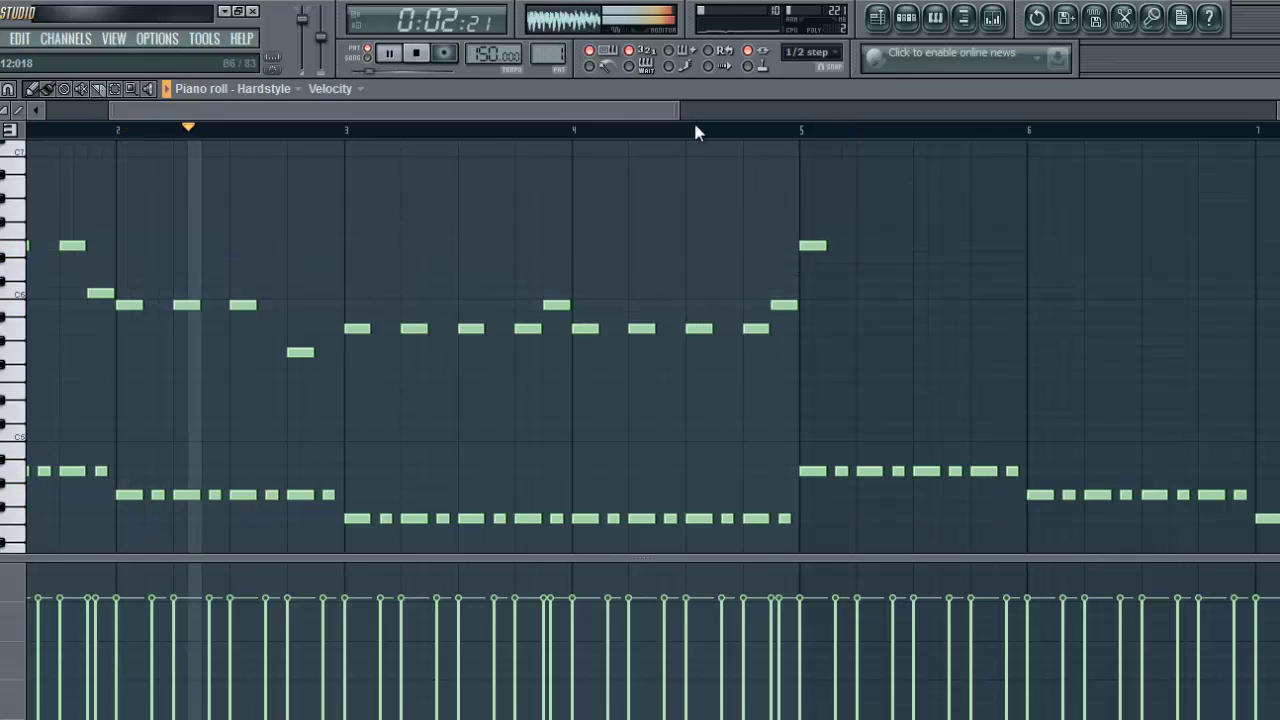
scroll(700, 125, right, 3)
scroll(736, 143, right, 3)
click(630, 247)
click(688, 247)
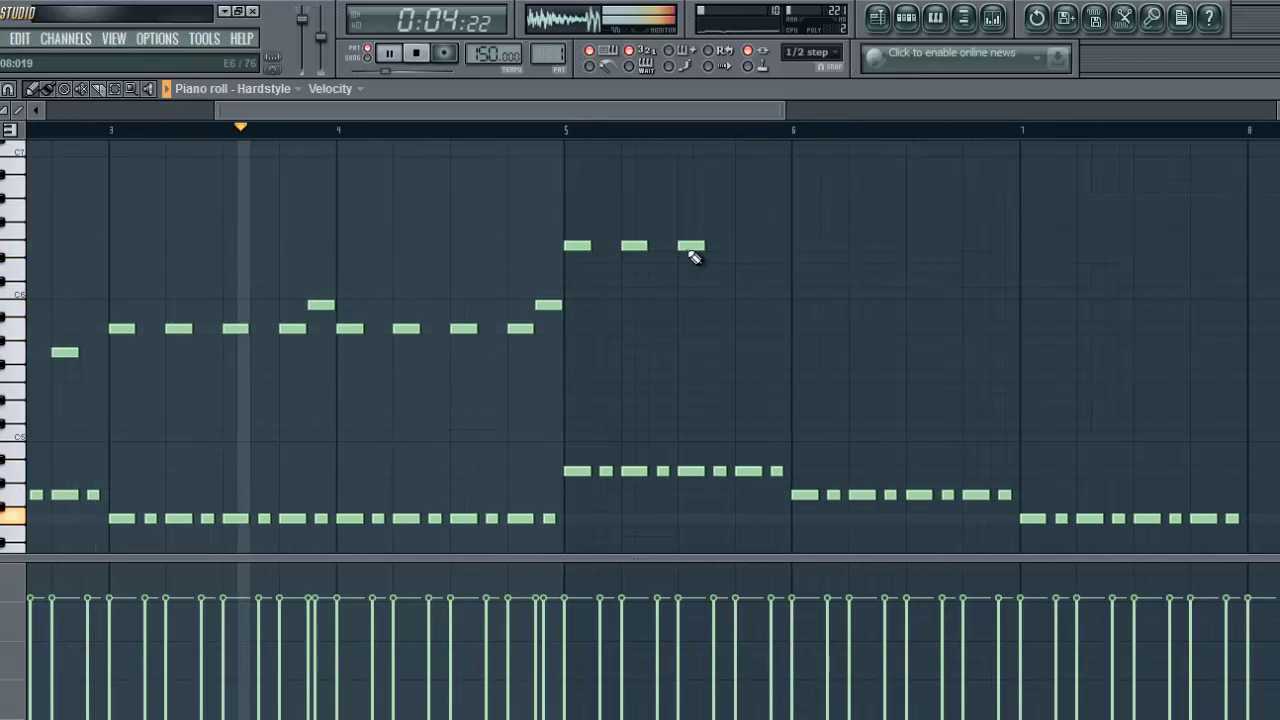
click(740, 250)
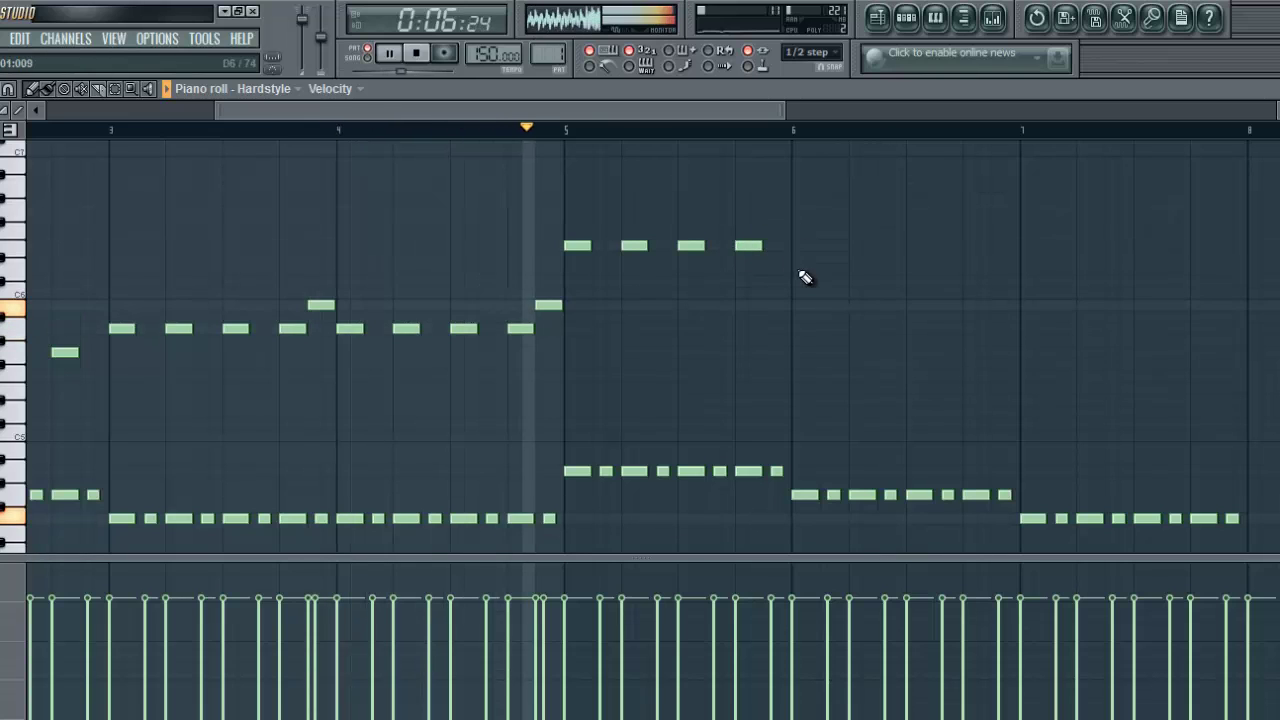
Add a C6 note on the last half beat of bar 5 and B5 notes on the first two beats of bar 6
click(767, 292)
key(space)
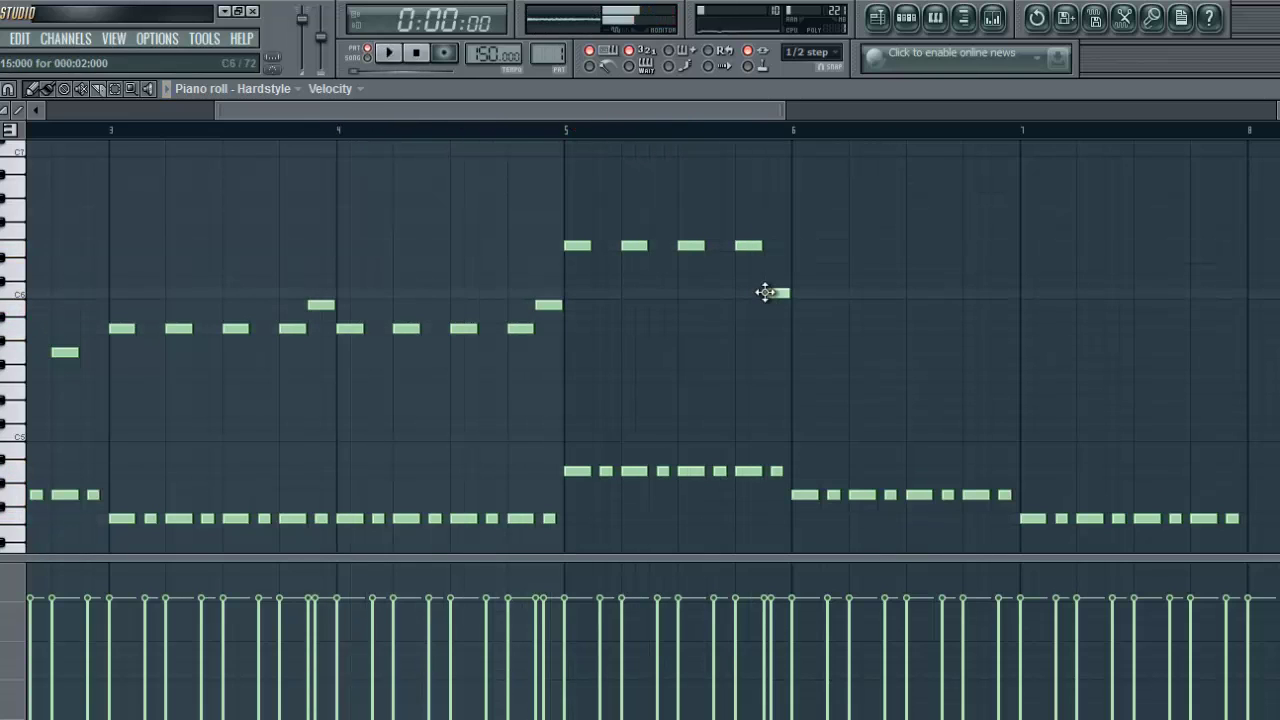
click(795, 304)
click(828, 246)
right_click(828, 246)
scroll(803, 137, right, 4)
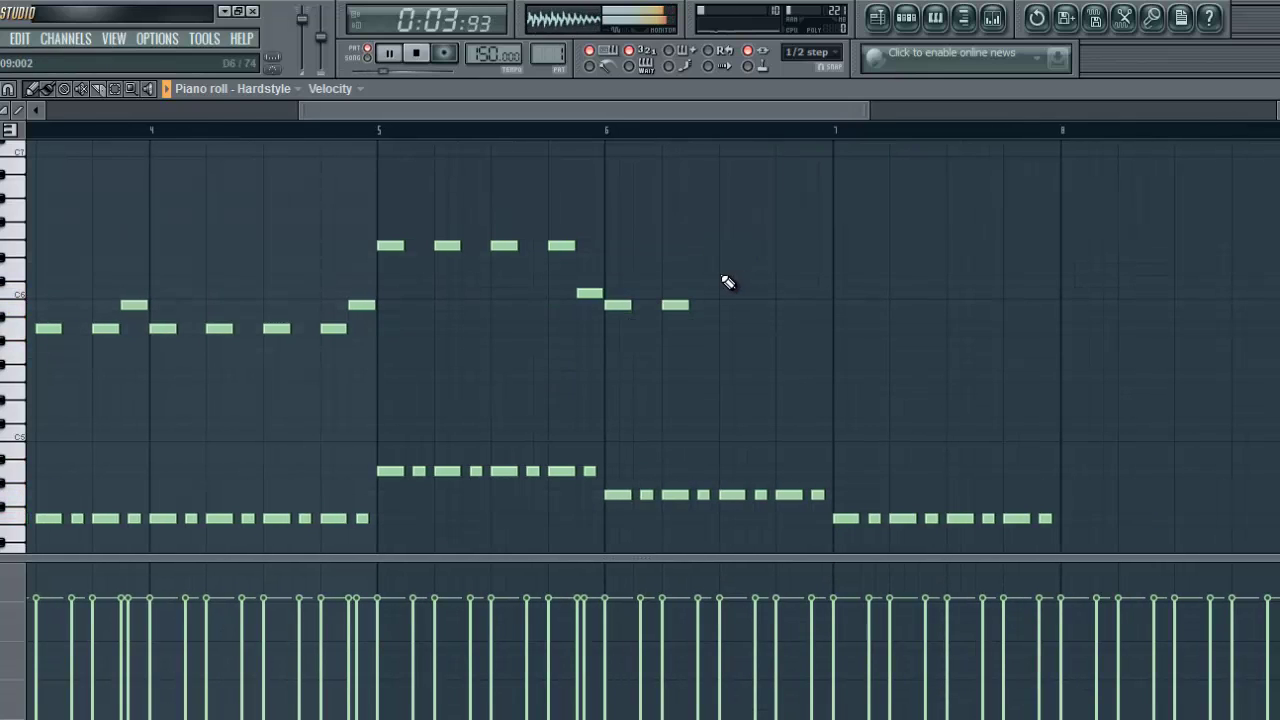
Add D6 notes on the last two beats of bar 6 and C6 notes on all four beats of bar 7
click(733, 269)
click(777, 269)
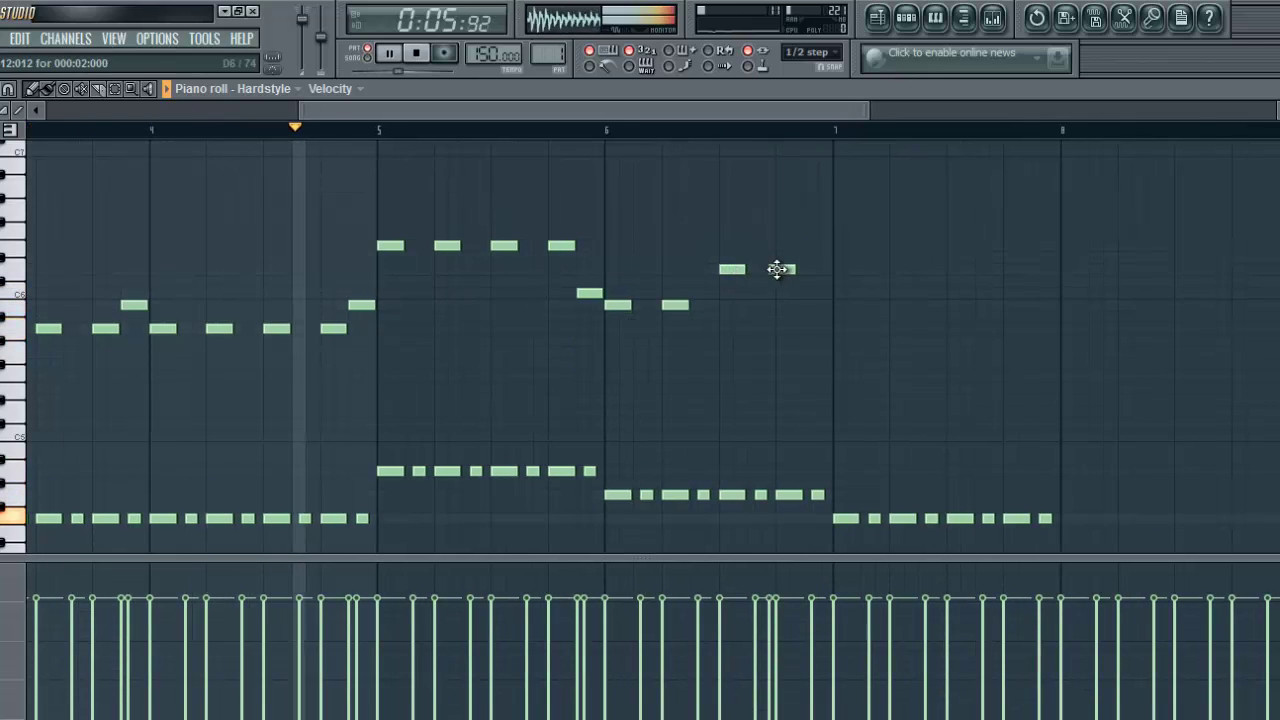
drag(777, 269, 785, 269)
click(838, 292)
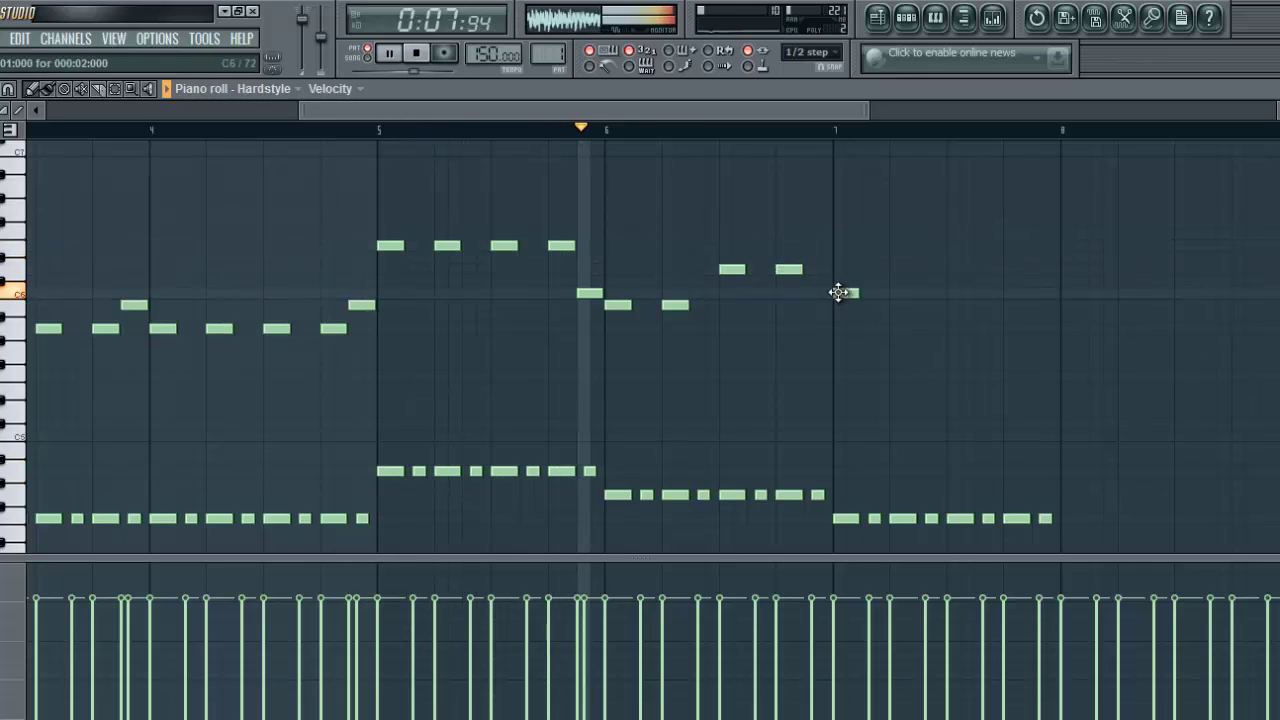
click(900, 295)
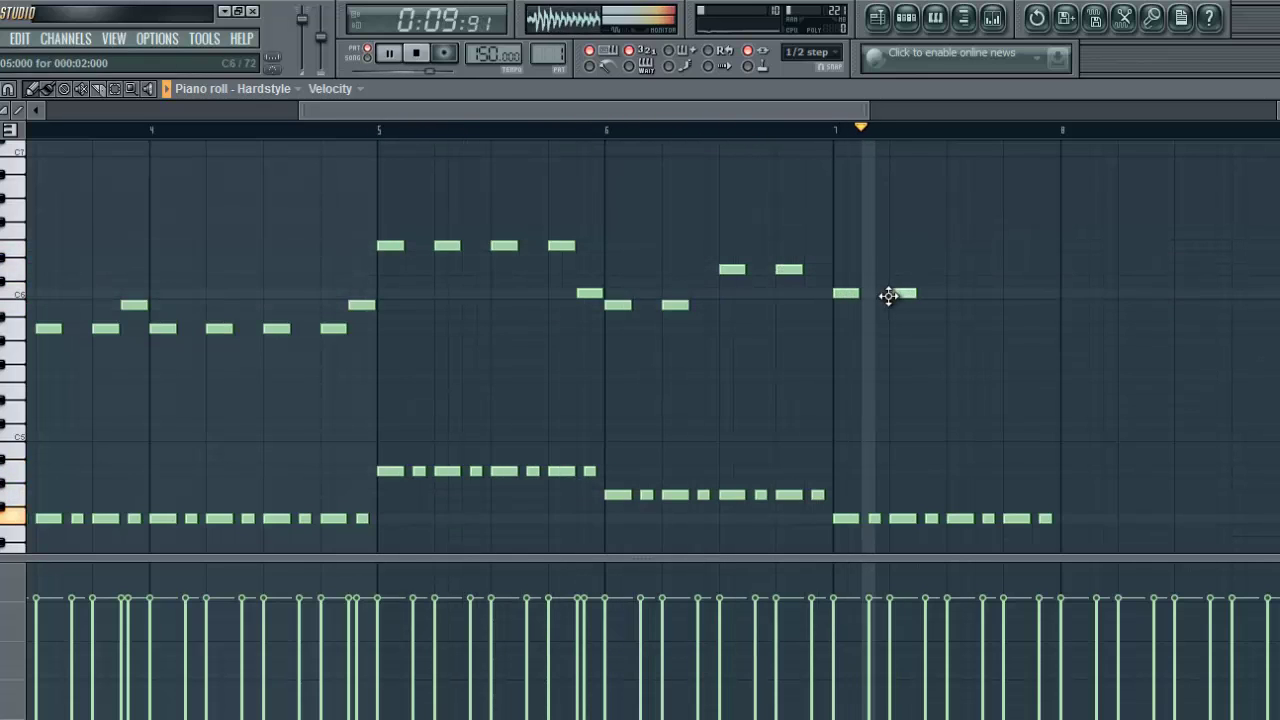
click(955, 294)
key(space)
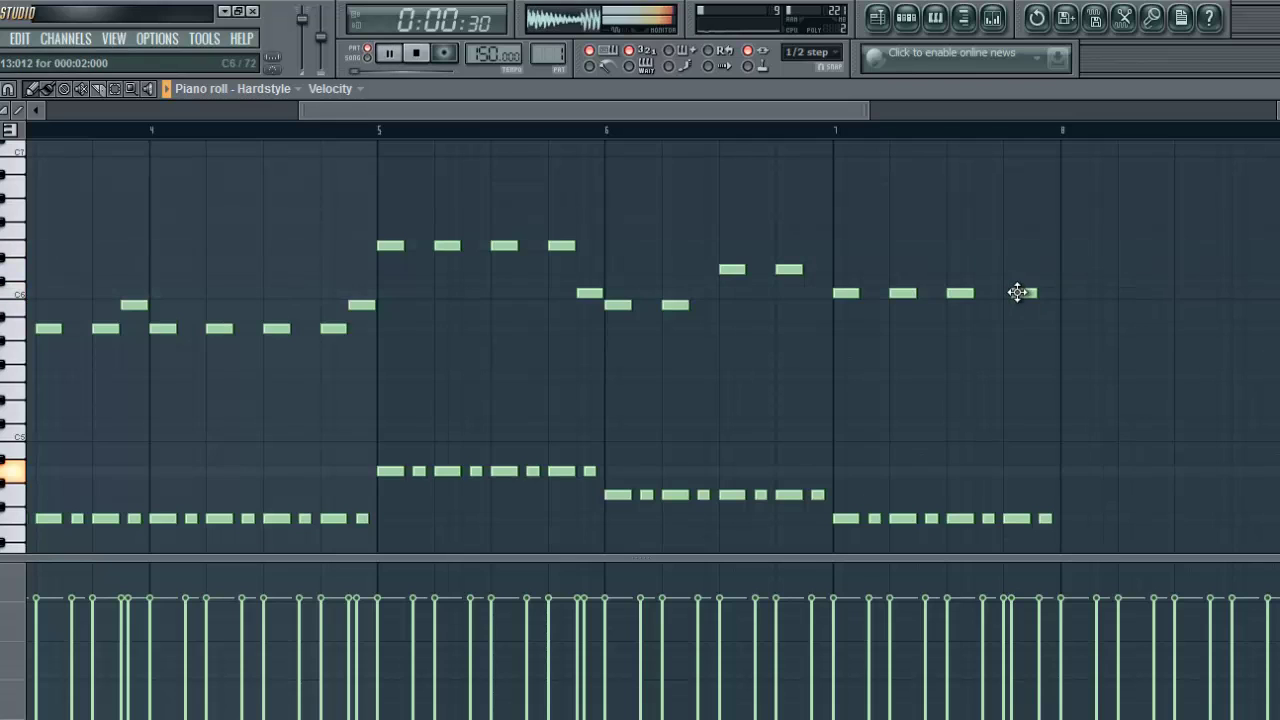
Place A5 notes on all four beats of bar 8 and add last half-beat notes, D6 in bar 7 and C6 in bar 8
scroll(851, 183, down, 3)
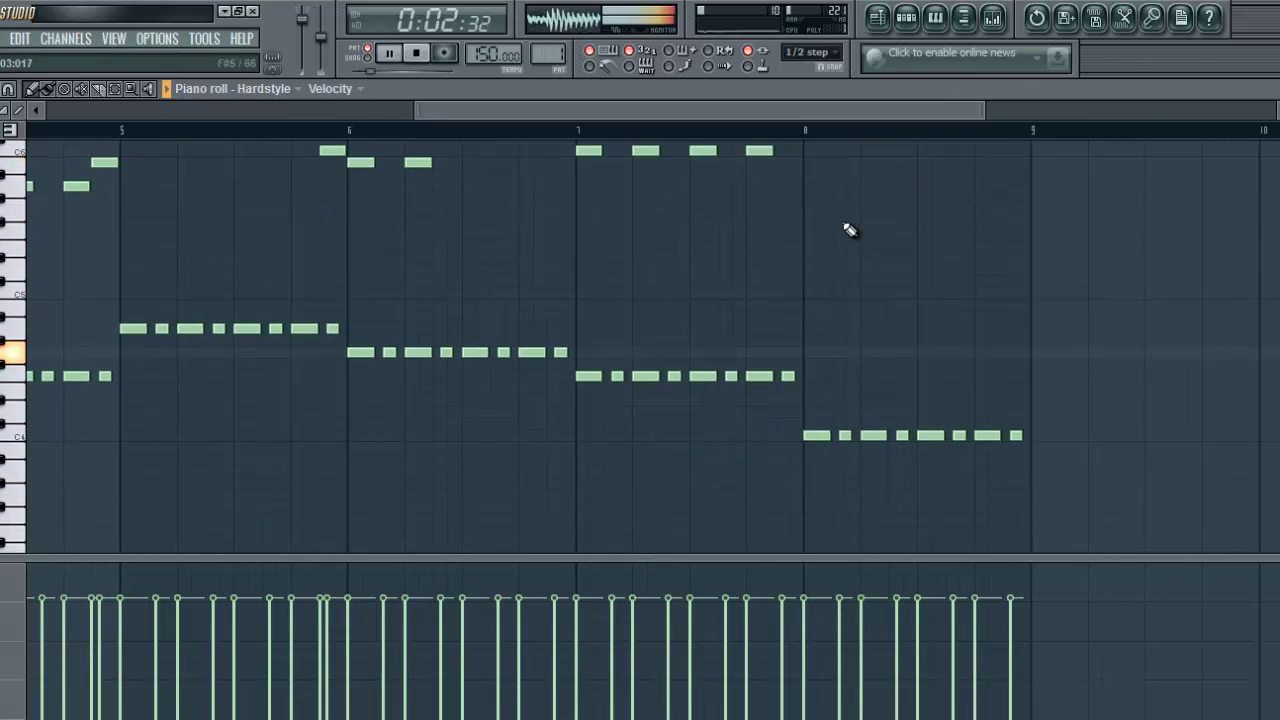
scroll(843, 240, up, 2)
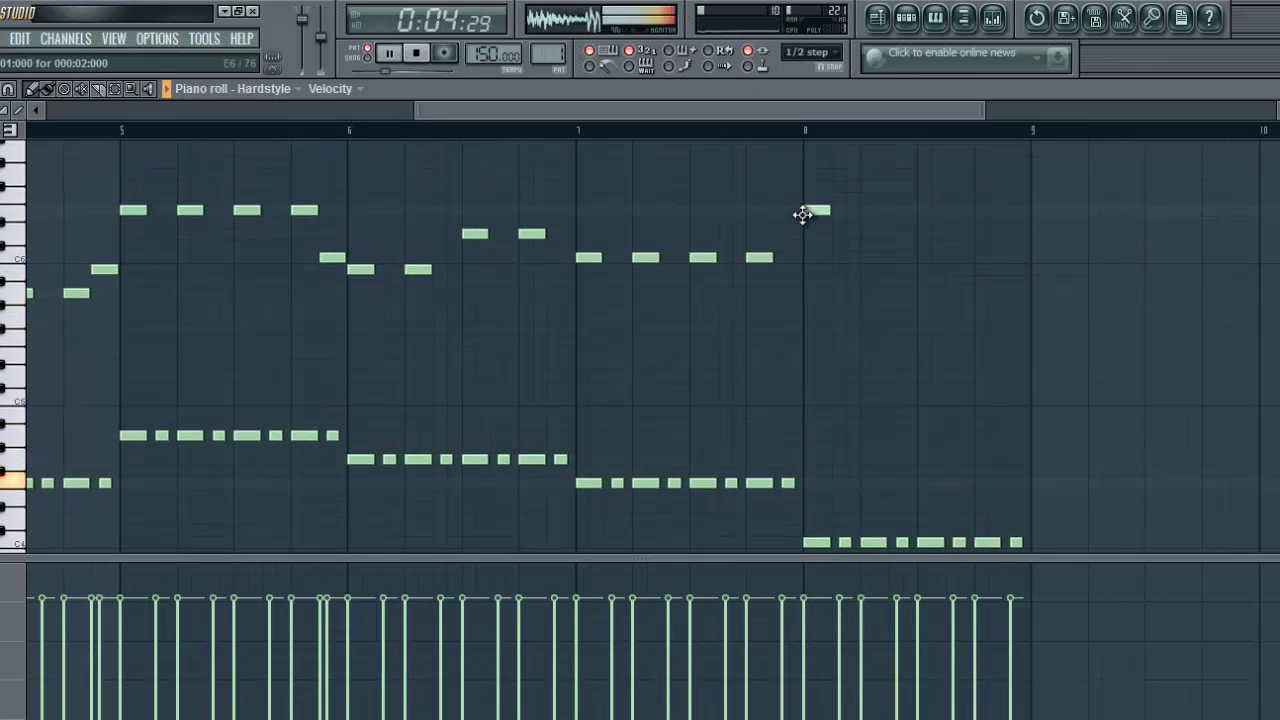
click(870, 295)
click(935, 295)
click(978, 295)
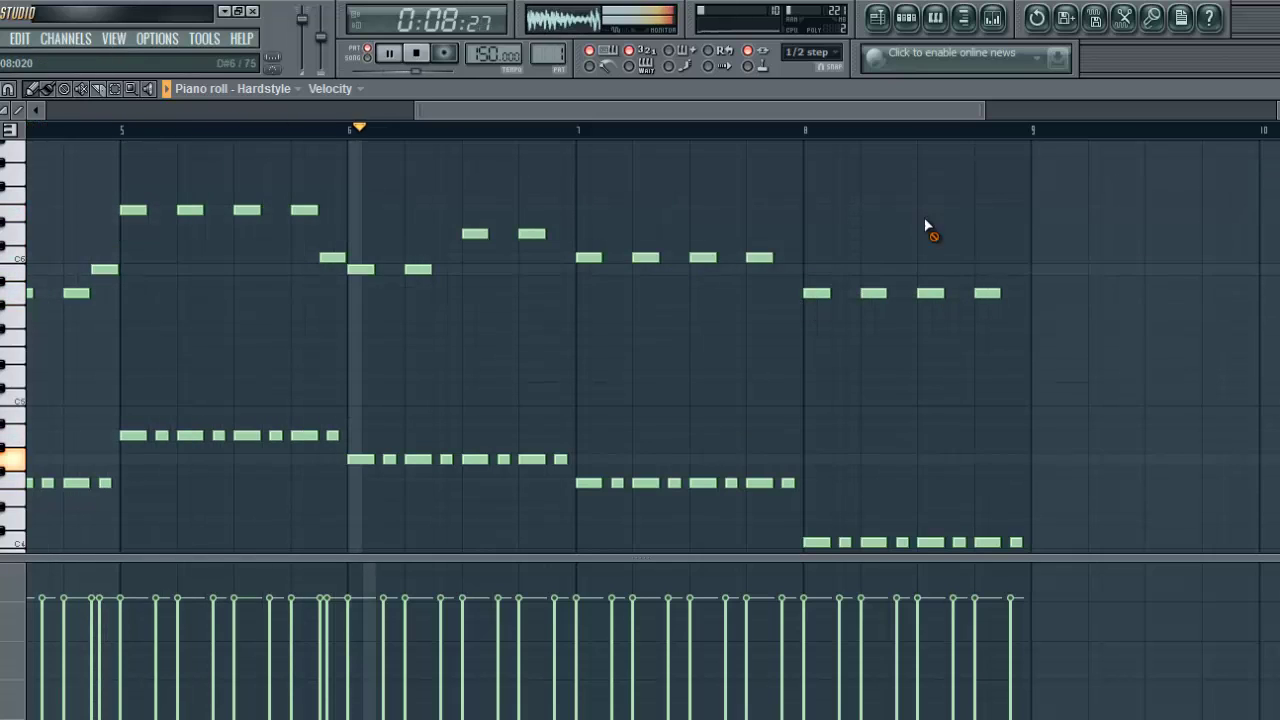
click(776, 236)
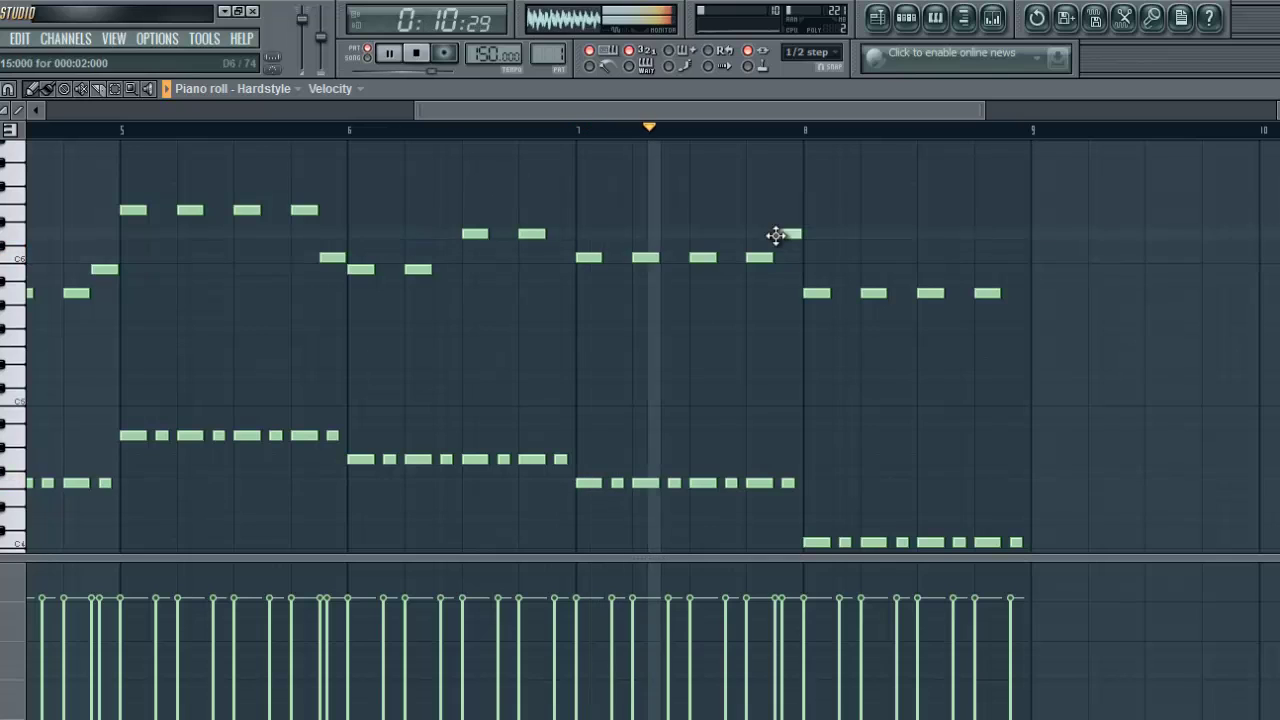
click(1006, 271)
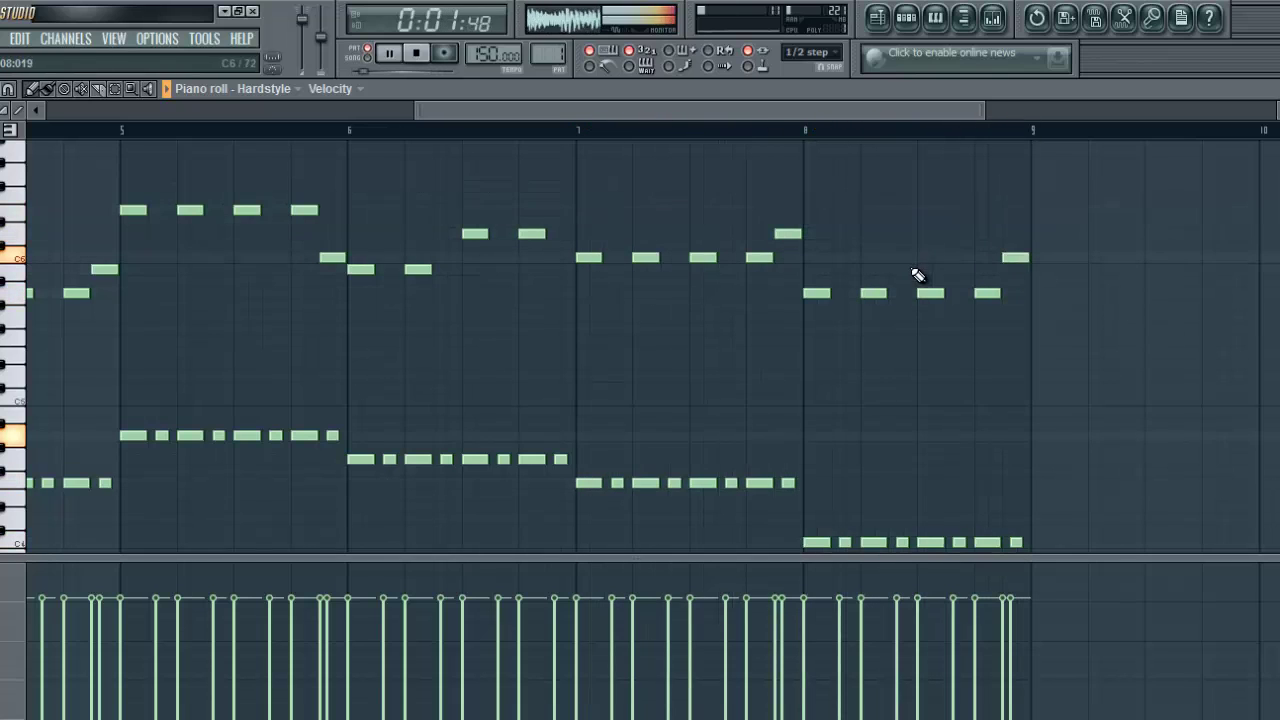
Raise the lower rhythmic notes of bar 8 to F4 and its four upper beat notes to C6
scroll(918, 276, down, 3)
drag(1062, 398, 806, 488)
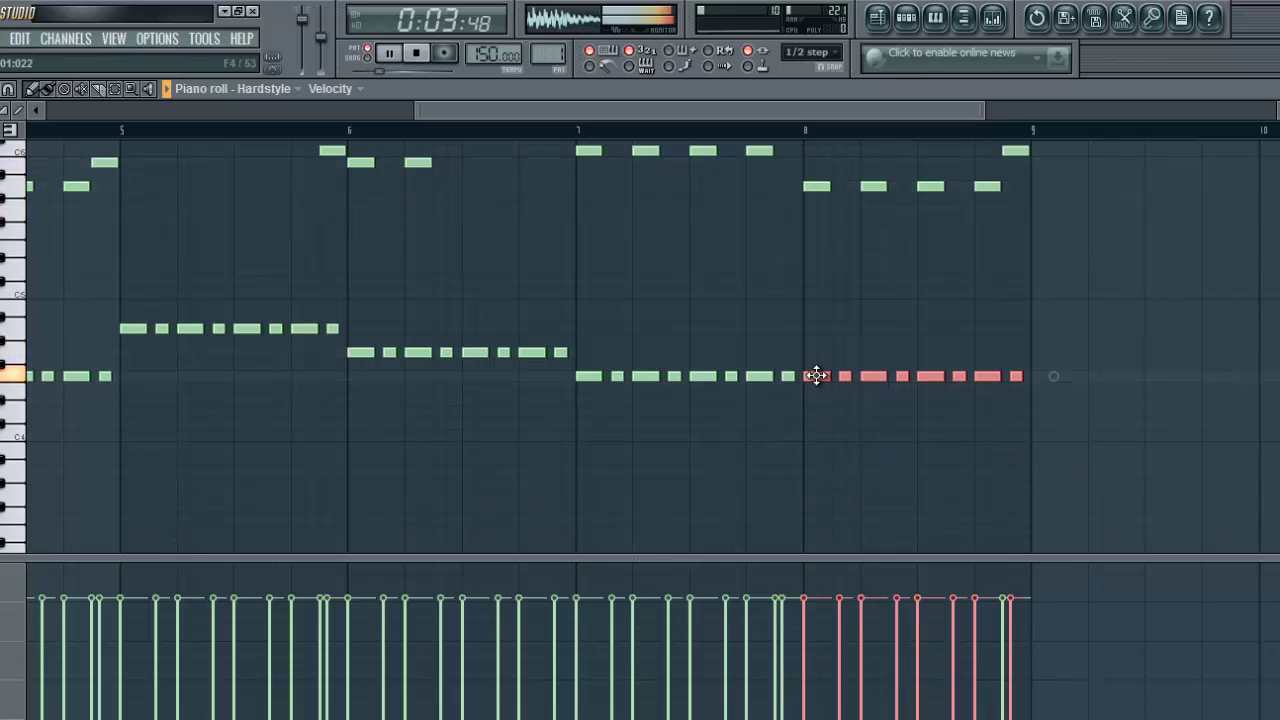
scroll(864, 330, up, 3)
drag(810, 287, 1031, 349)
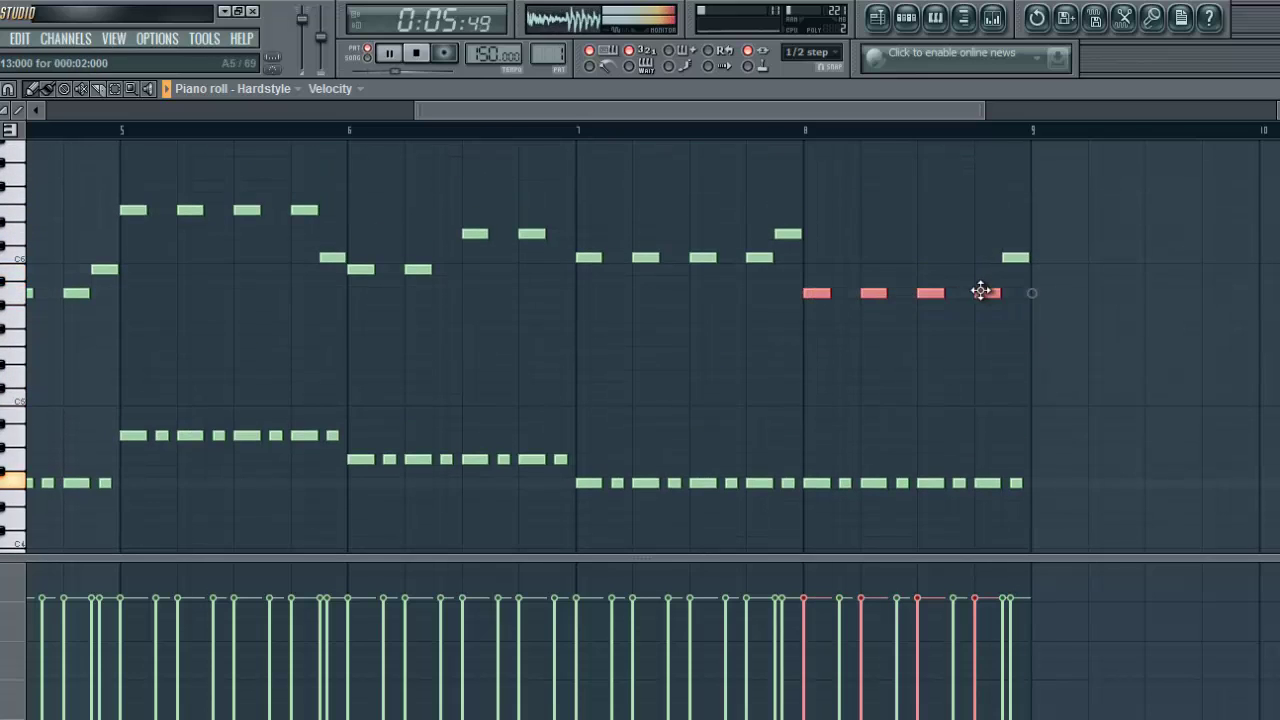
drag(974, 253, 980, 251)
Change the last upper note of bar 7 to B5 and that of bar 8 to D6, checking by playback
drag(788, 234, 771, 269)
drag(762, 109, 387, 145)
scroll(646, 337, up, 1)
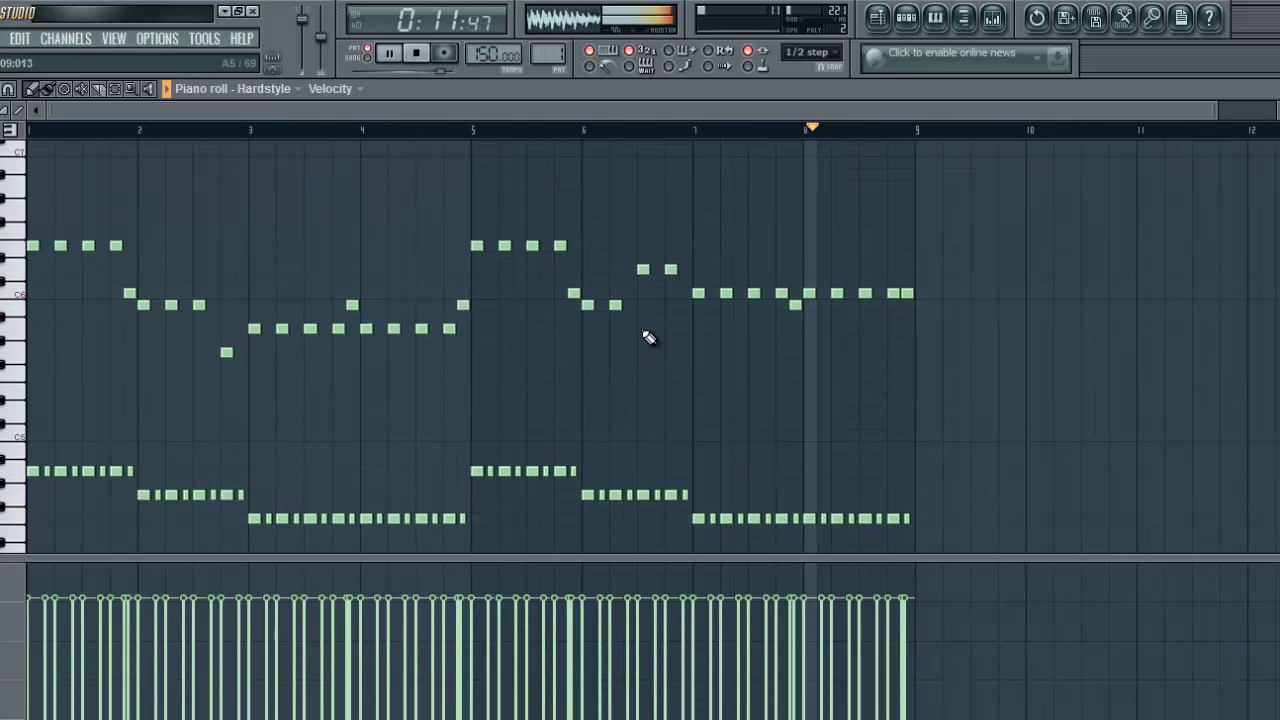
click(723, 365)
right_click(726, 366)
right_click(907, 293)
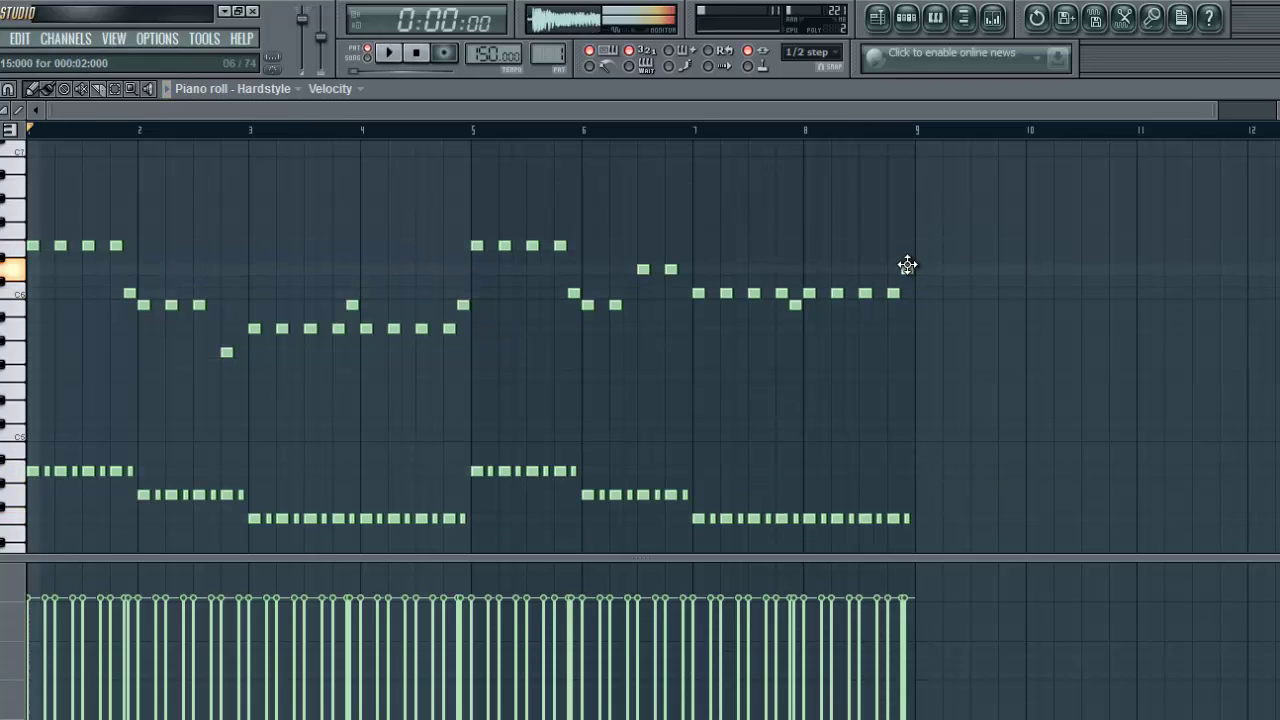
click(907, 246)
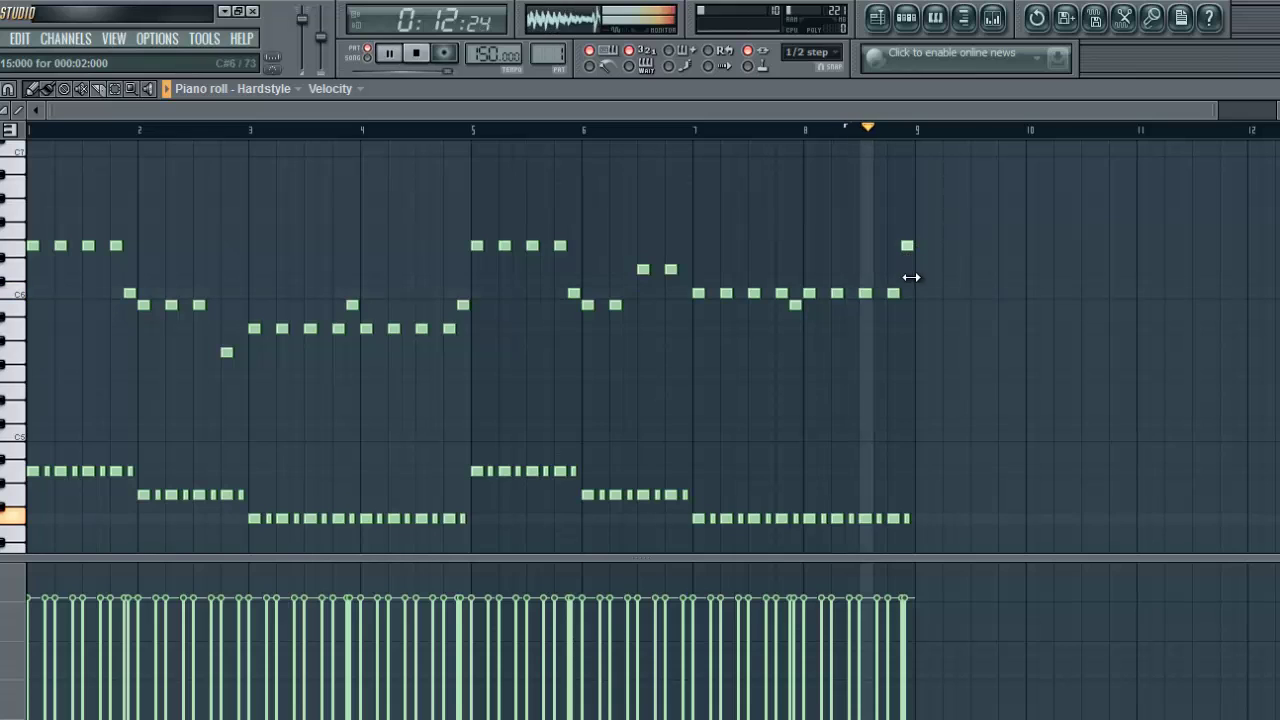
key(space)
drag(908, 269, 905, 272)
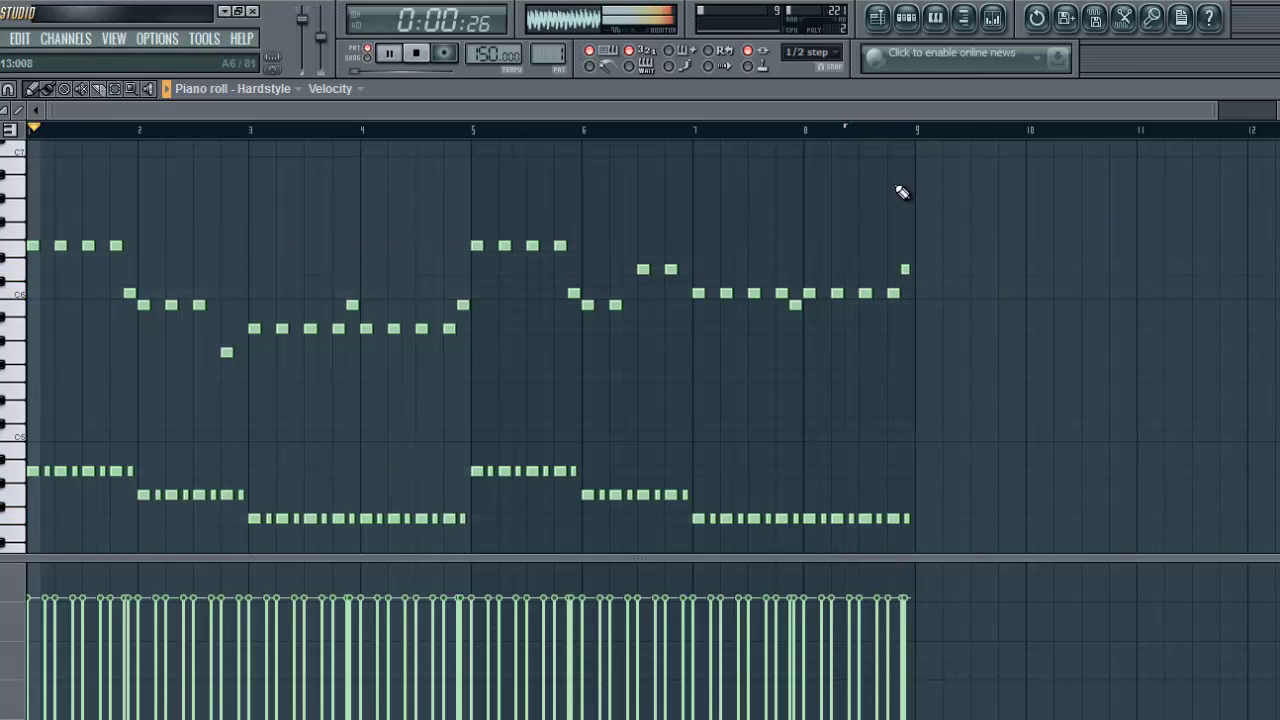
key(space)
Shorten the last half-beat upper notes of bars 1, 3, 4, 5, 7 and 8 to 1 step, aligned with the short lower notes, and play the pattern
scroll(902, 136, up, 5)
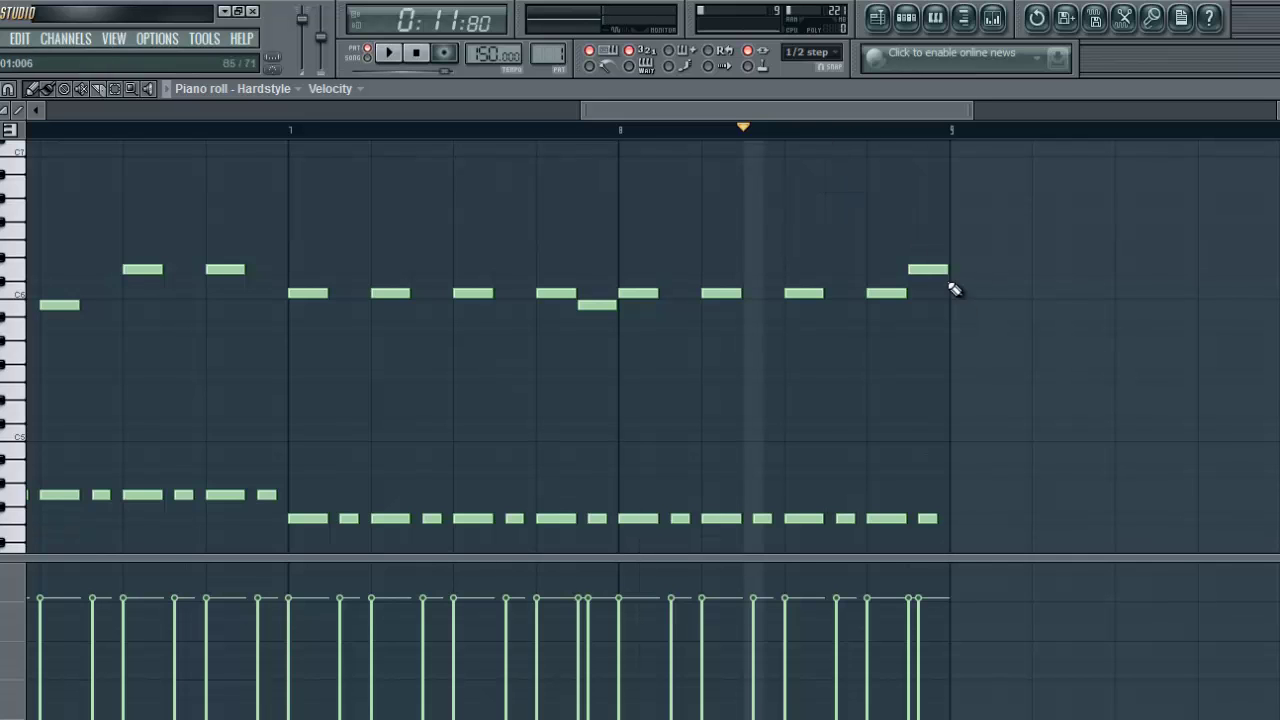
drag(640, 110, 324, 118)
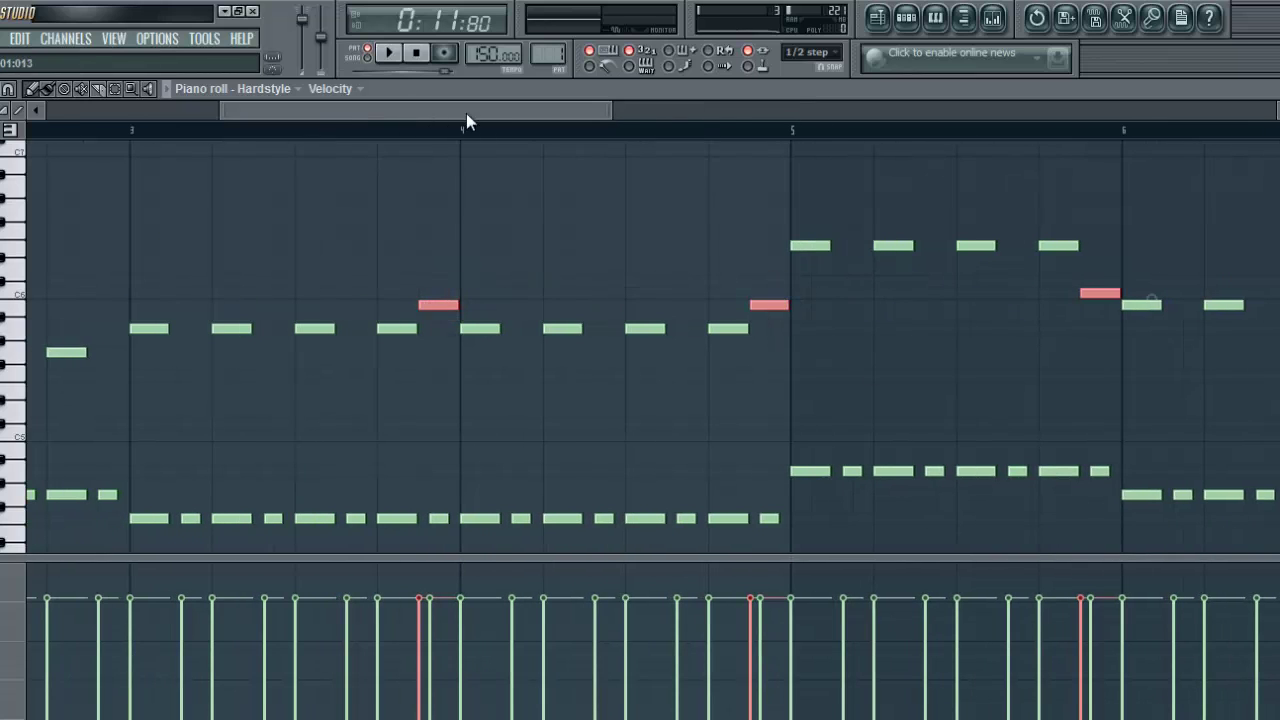
drag(466, 120, 148, 120)
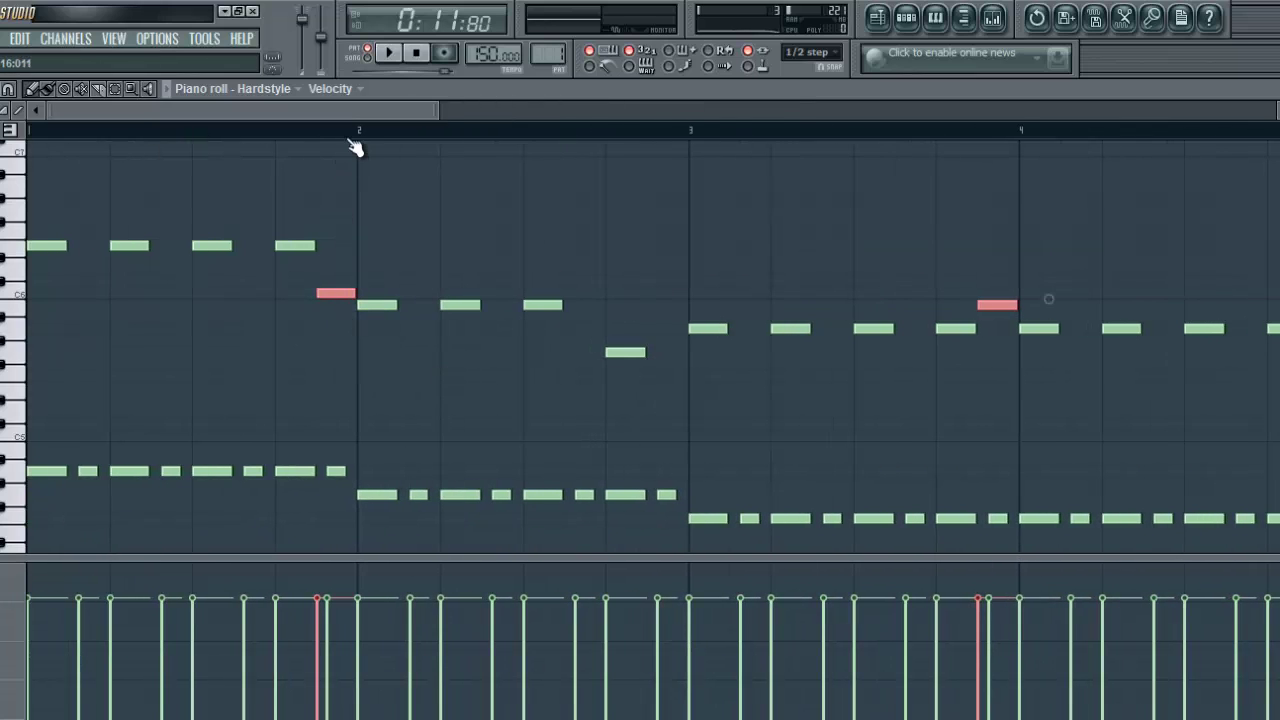
scroll(356, 145, down, 3)
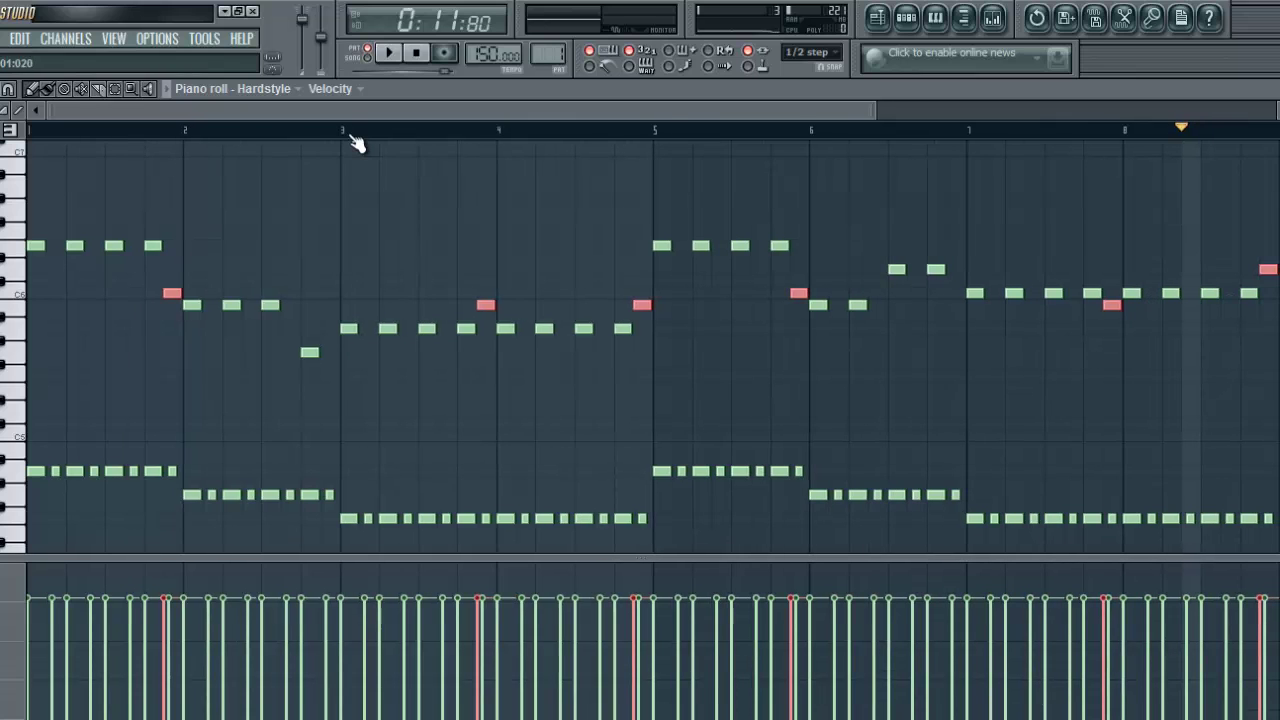
scroll(320, 140, up, 3)
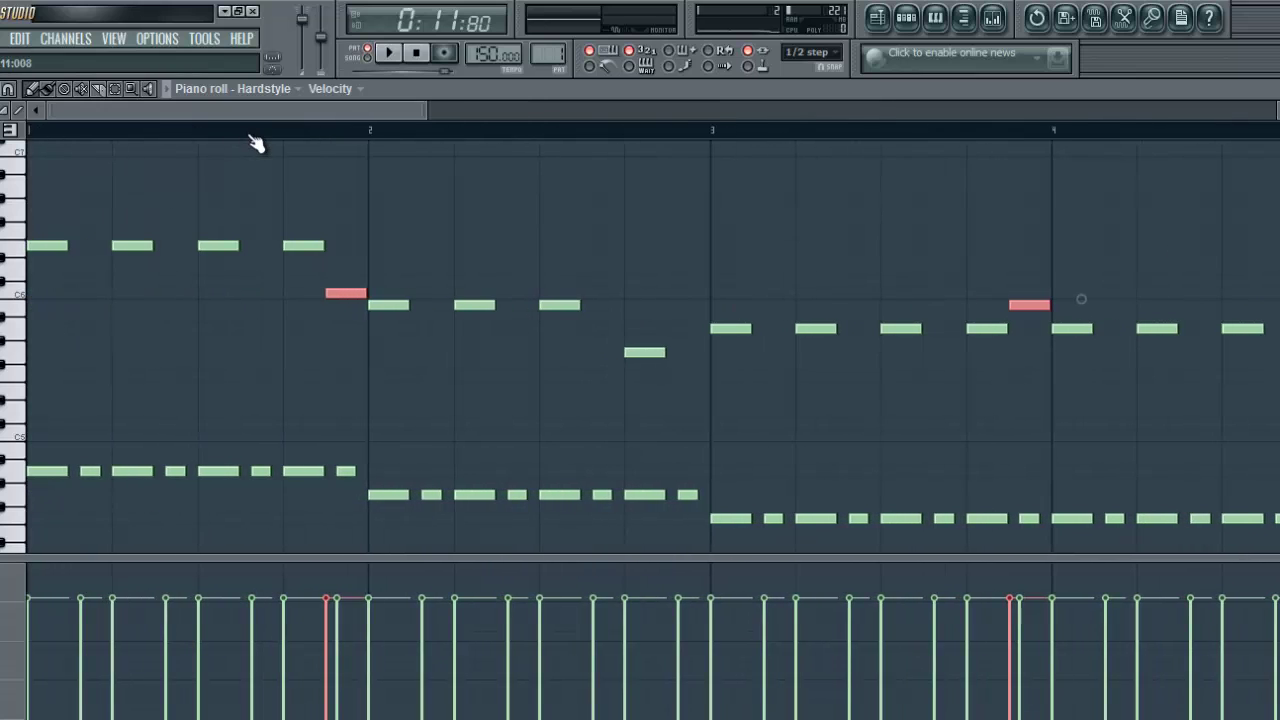
scroll(256, 143, up, 2)
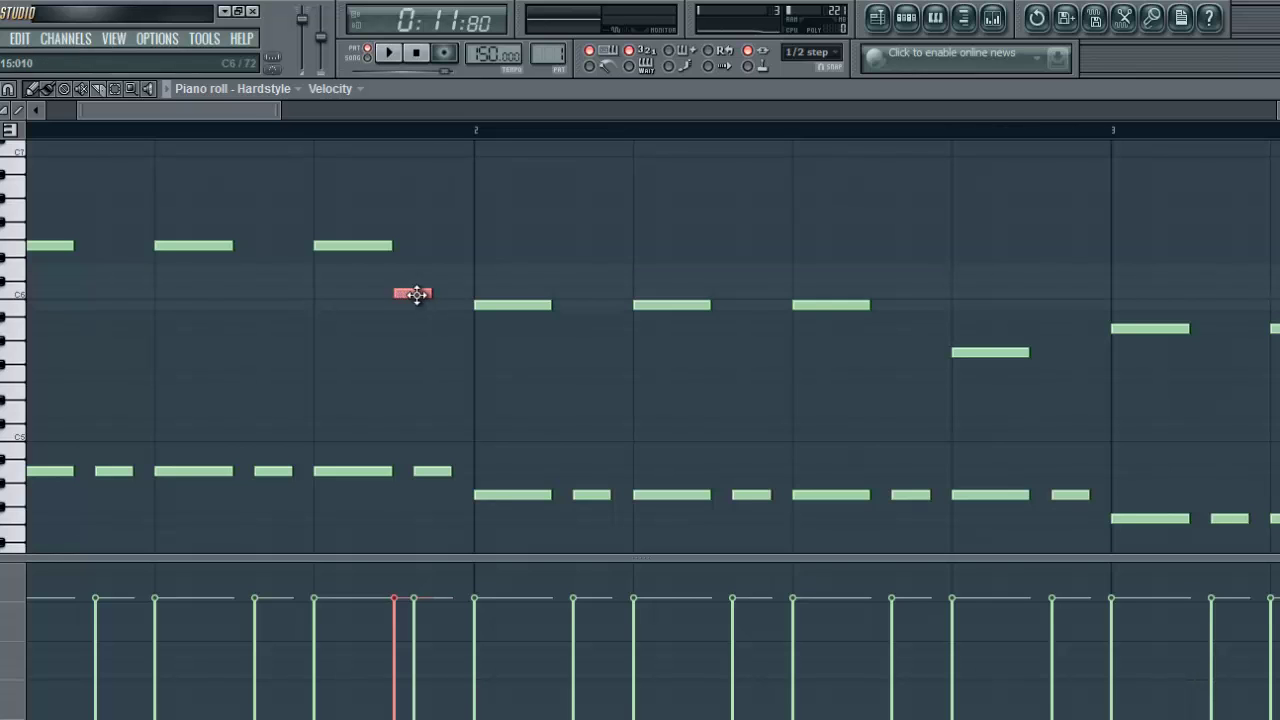
scroll(460, 145, down, 6)
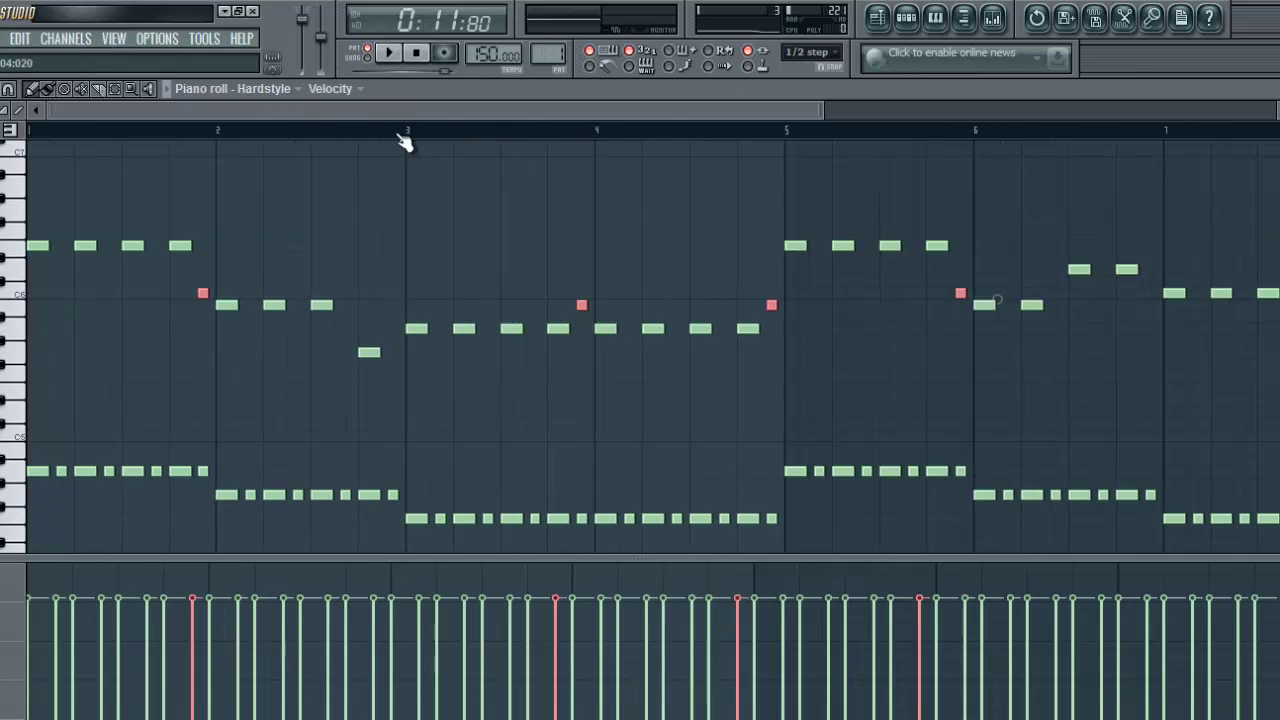
key(space)
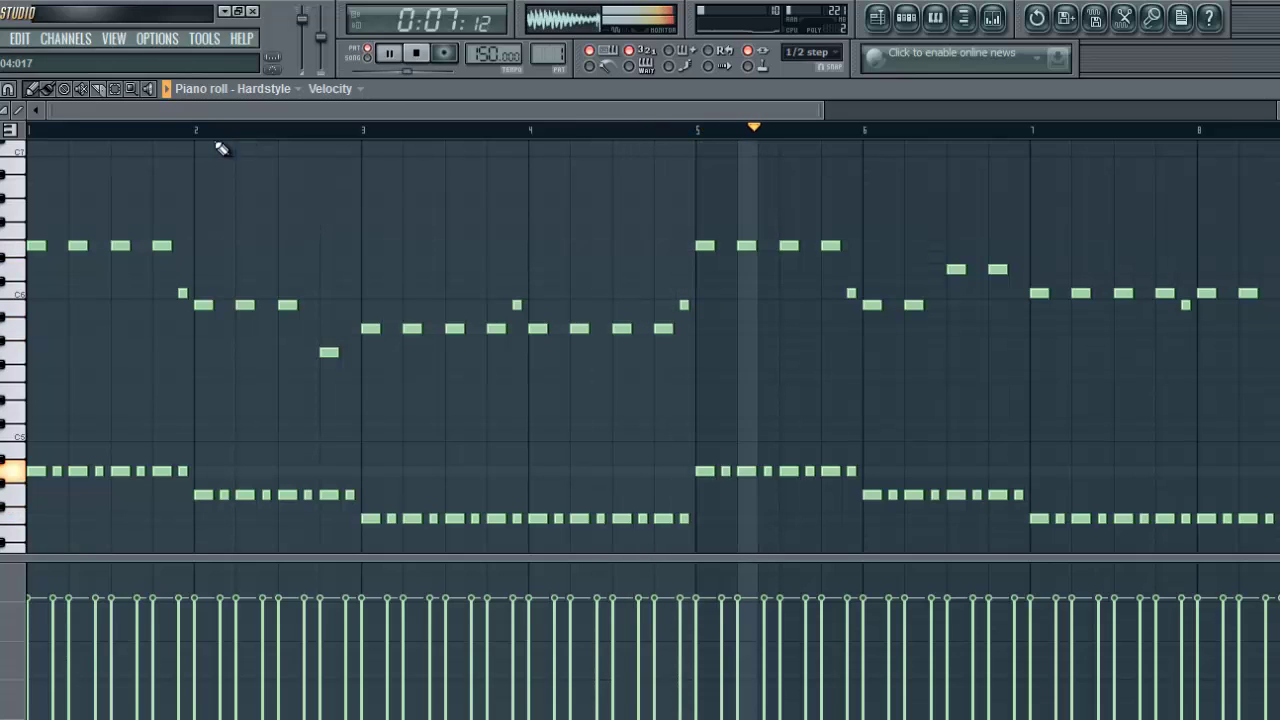
Copy the upper beat notes that precede gaps in all eight bars into those gaps, shortened to match the short lower notes, and start playback
scroll(110, 130, up, 2)
drag(131, 110, 92, 248)
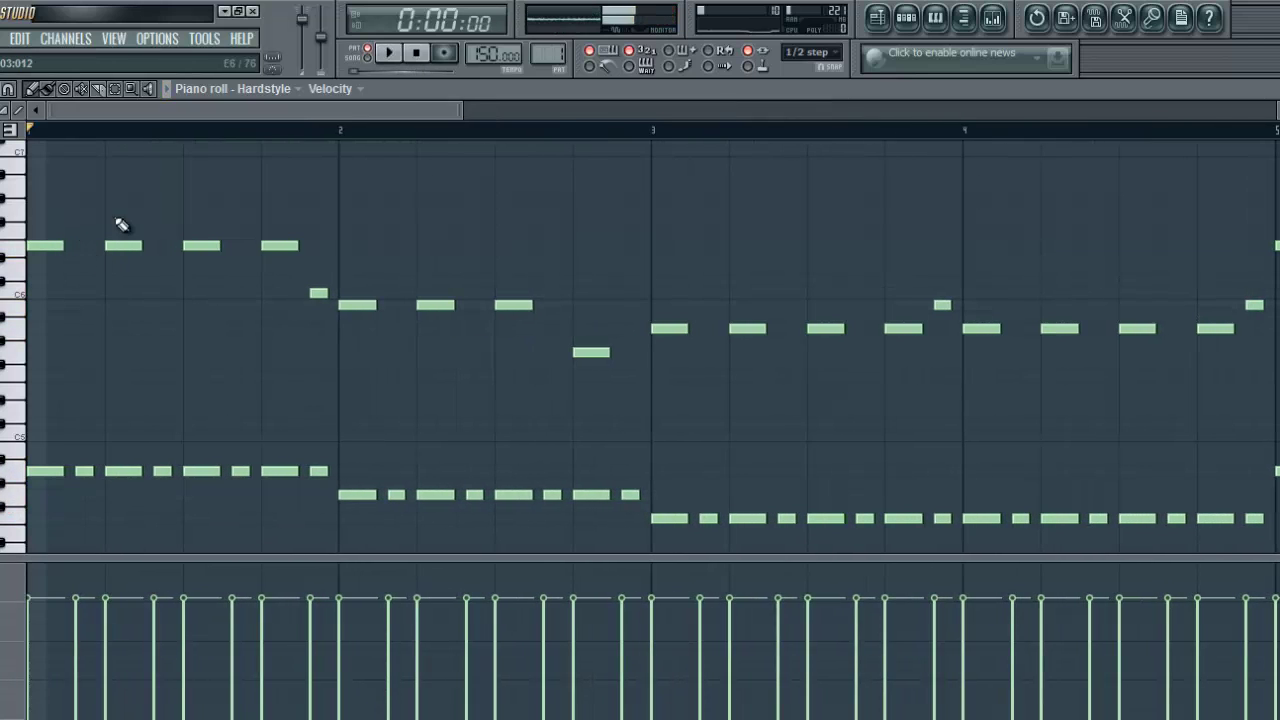
scroll(253, 135, down, 1)
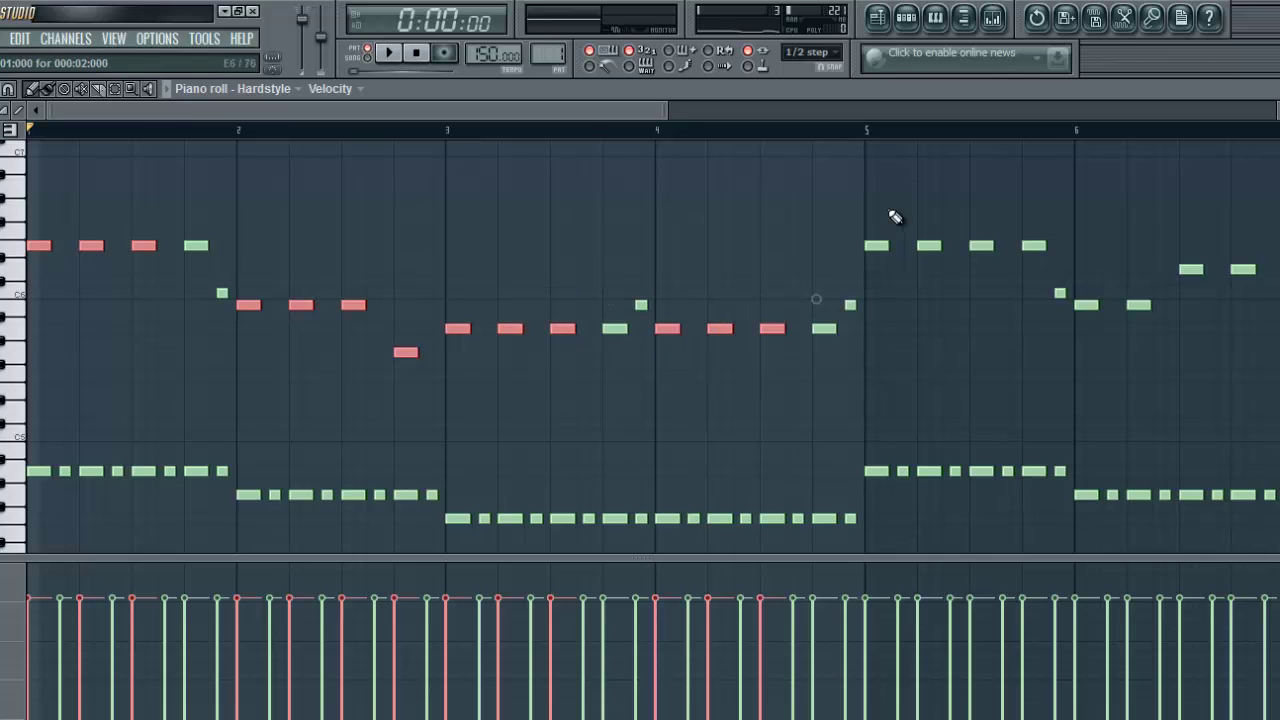
scroll(737, 131, down, 2)
scroll(834, 126, down, 1)
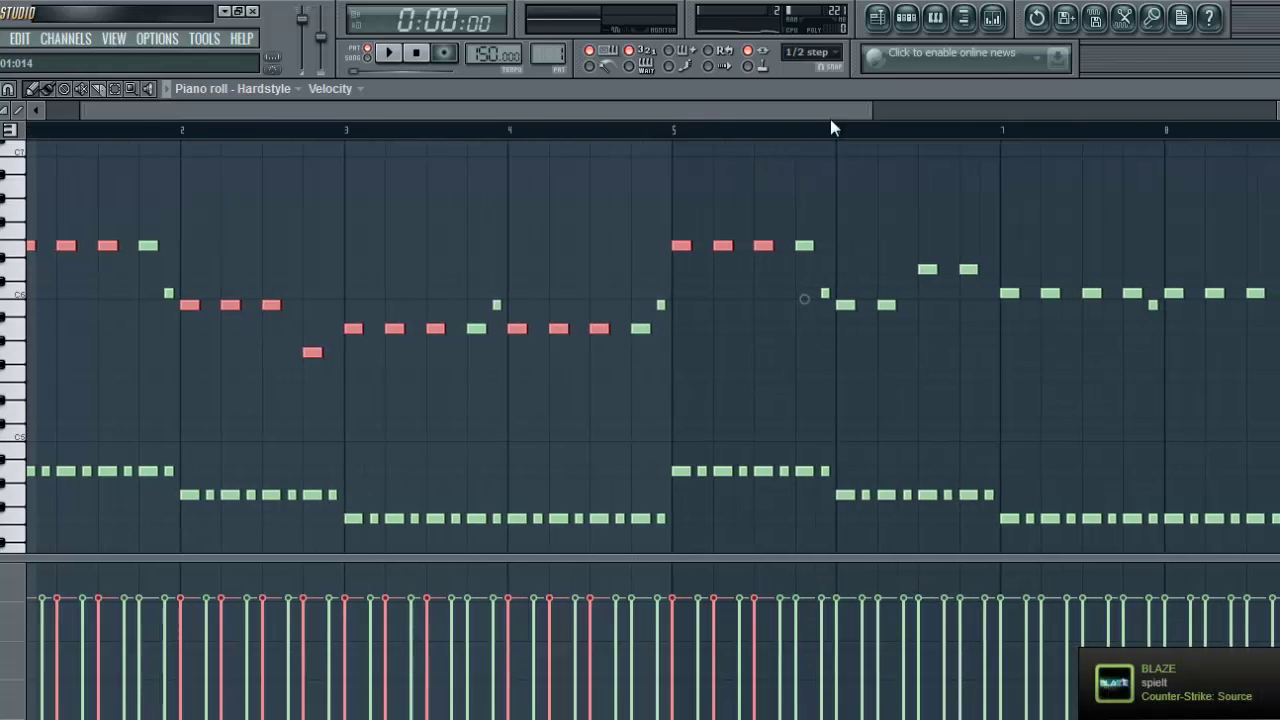
scroll(595, 270, down, 3)
drag(714, 360, 754, 364)
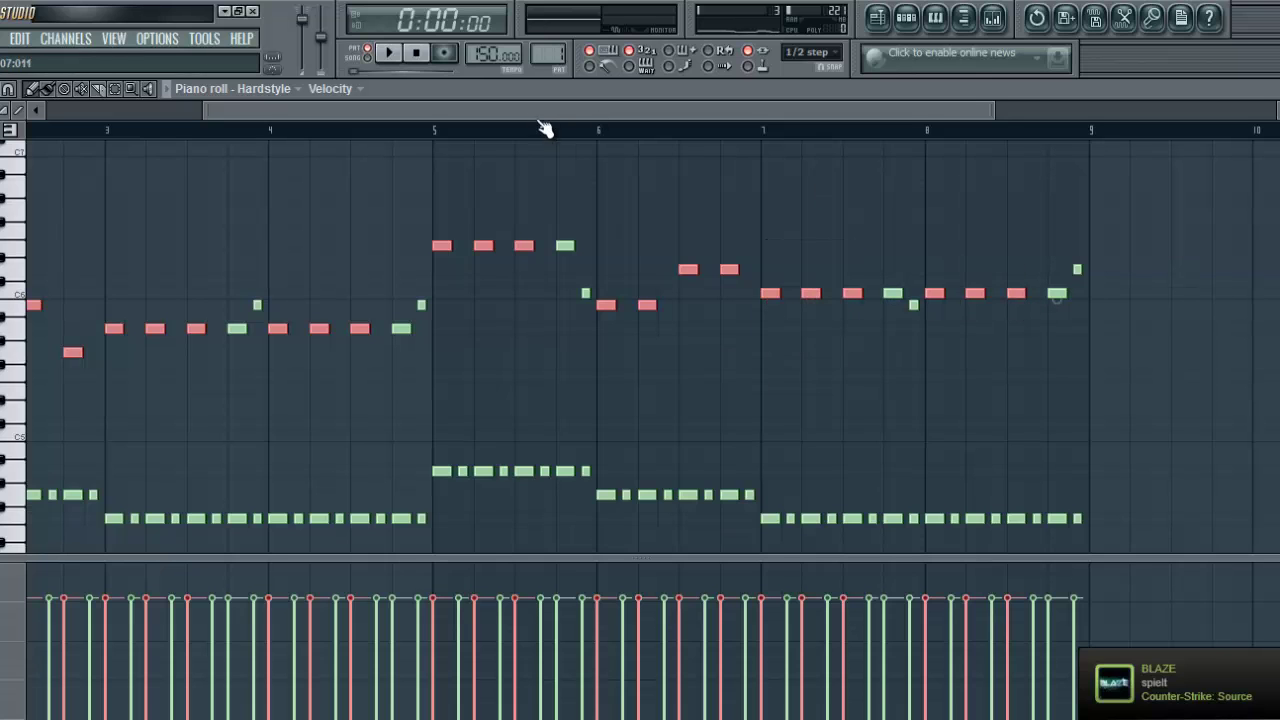
scroll(535, 118, up, 3)
drag(523, 108, 102, 250)
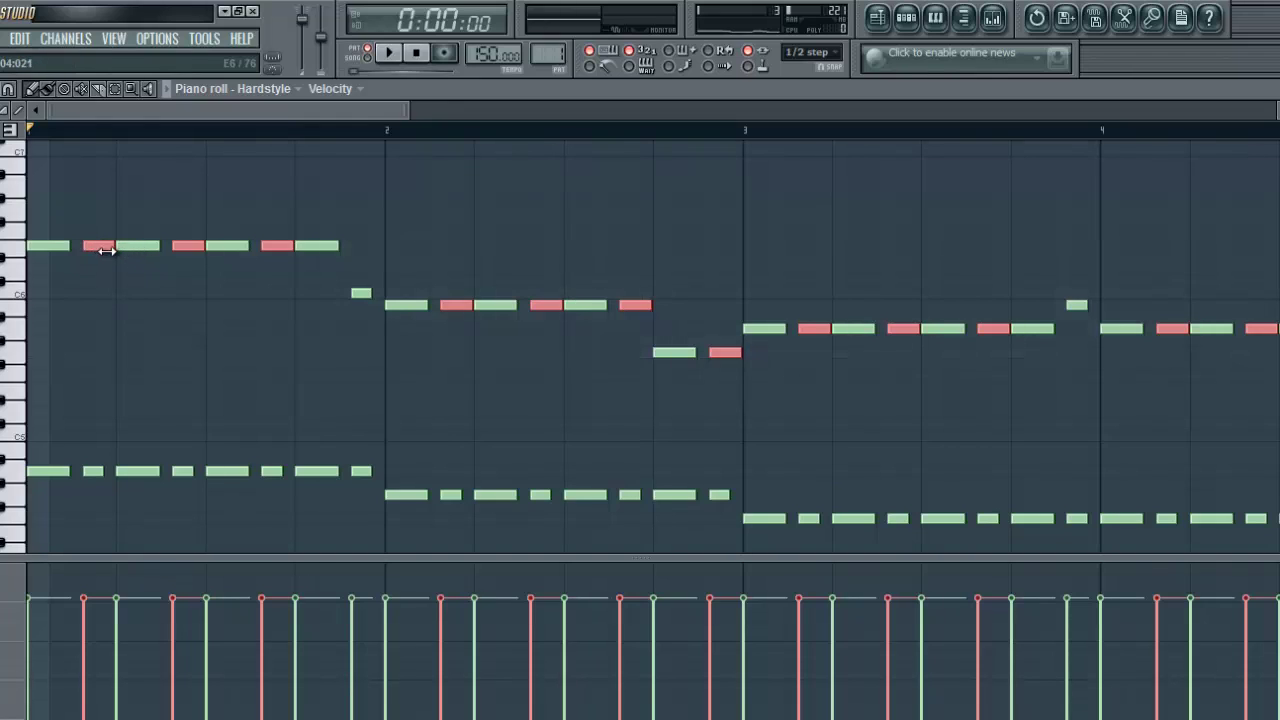
key(space)
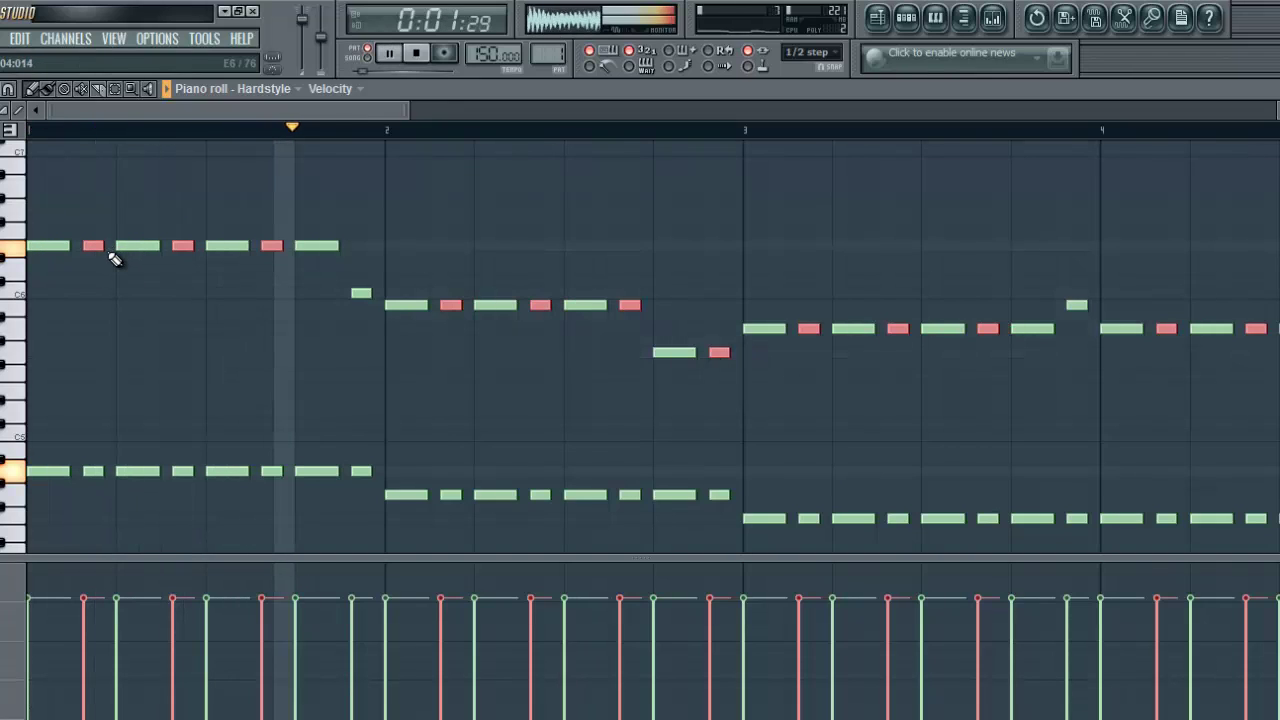
Try A5 for the last upper note of bar 7 during playback and settle on G5
scroll(297, 131, down, 3)
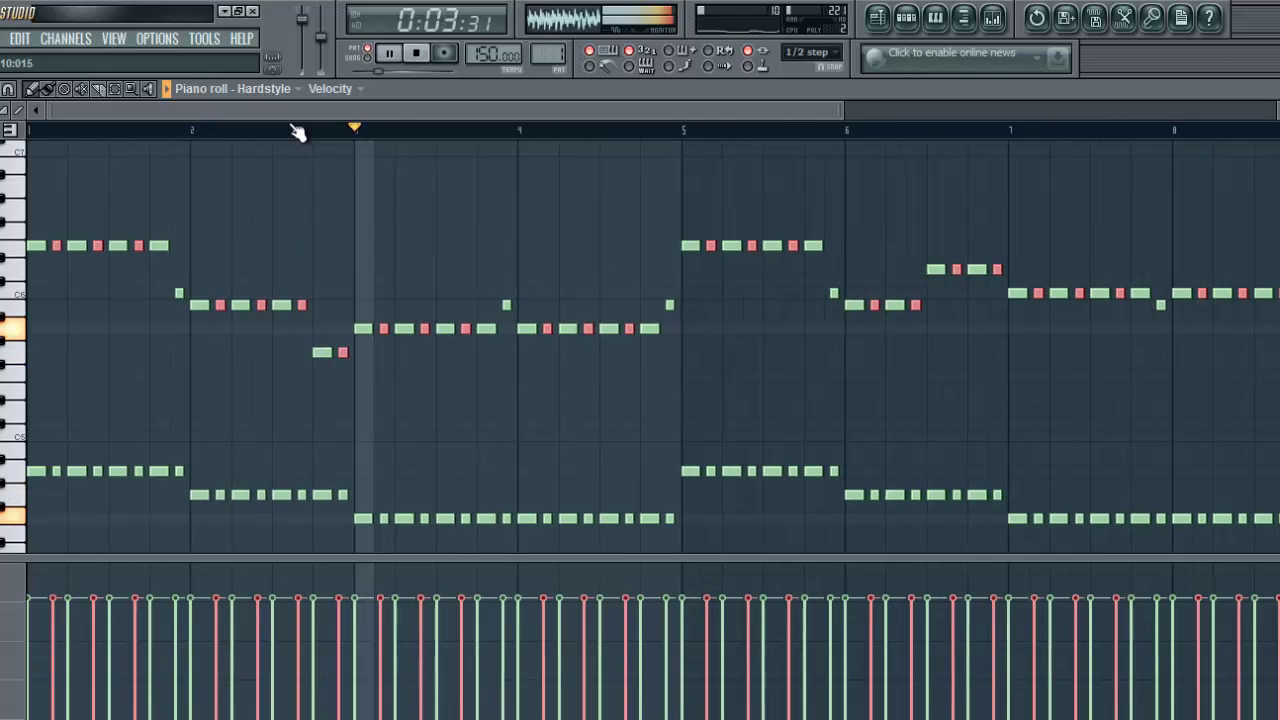
scroll(297, 131, down, 2)
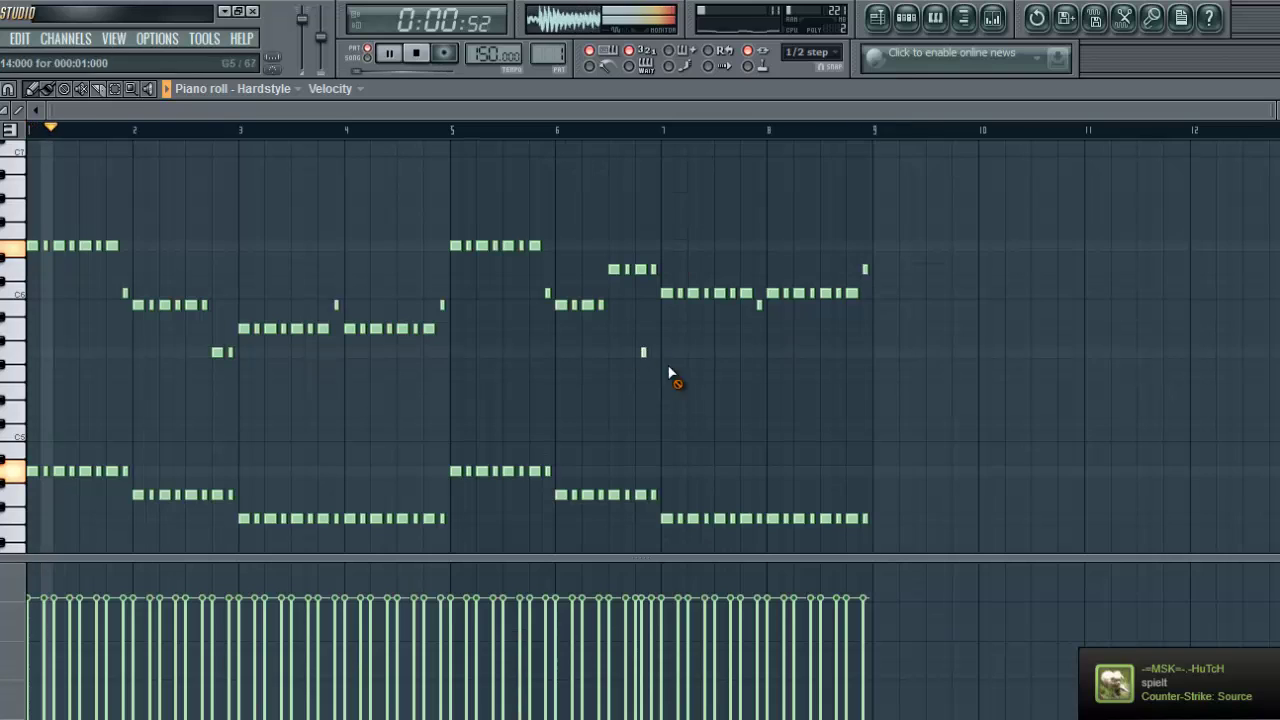
scroll(765, 132, up, 4)
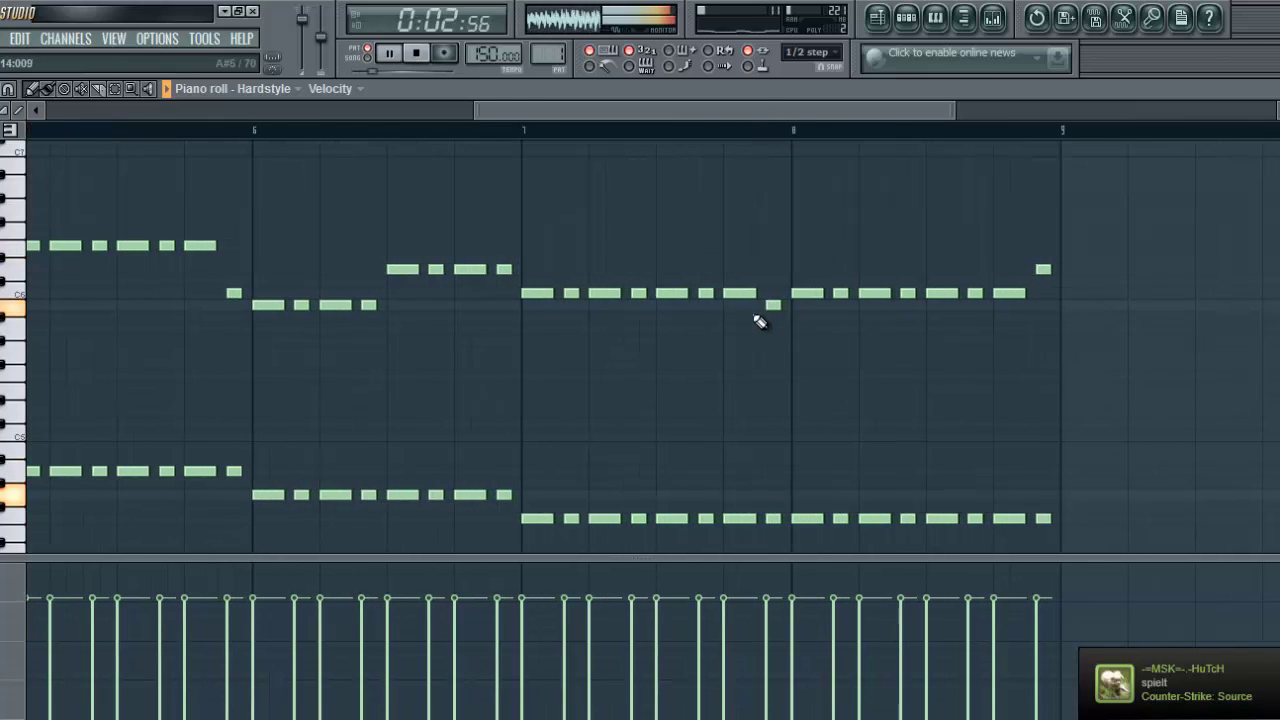
click(773, 332)
scroll(725, 135, down, 4)
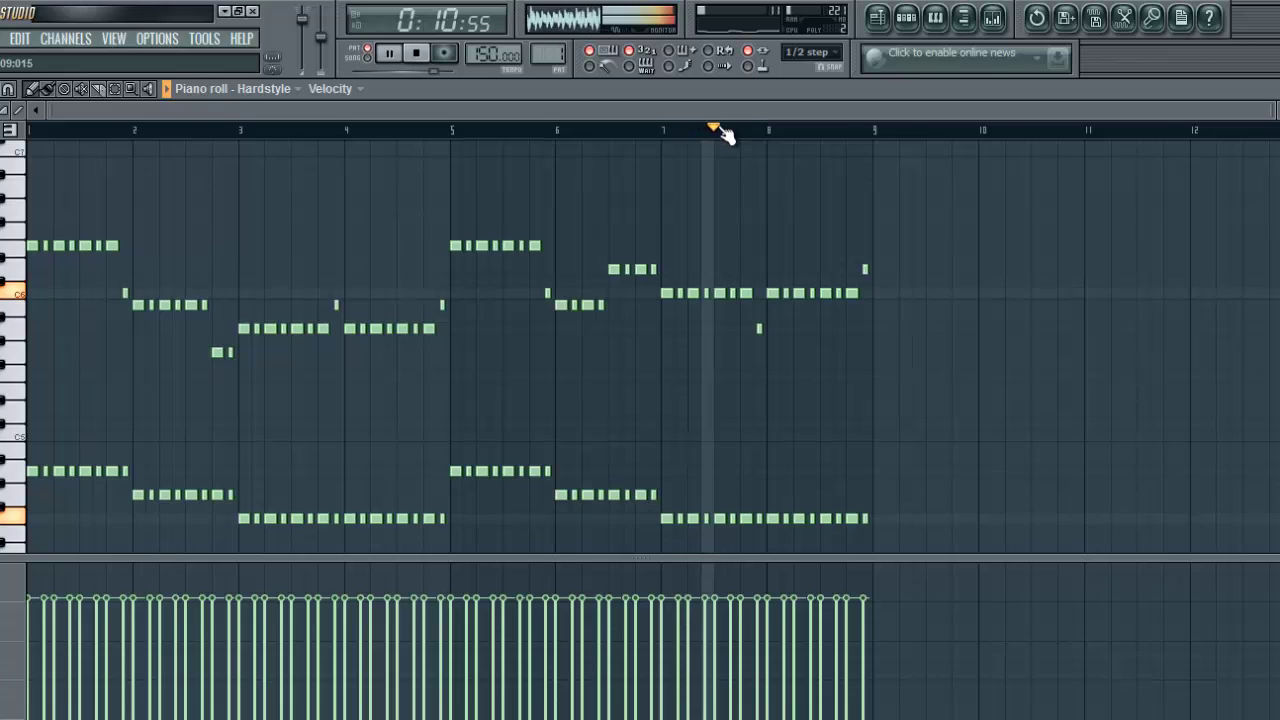
scroll(780, 135, up, 3)
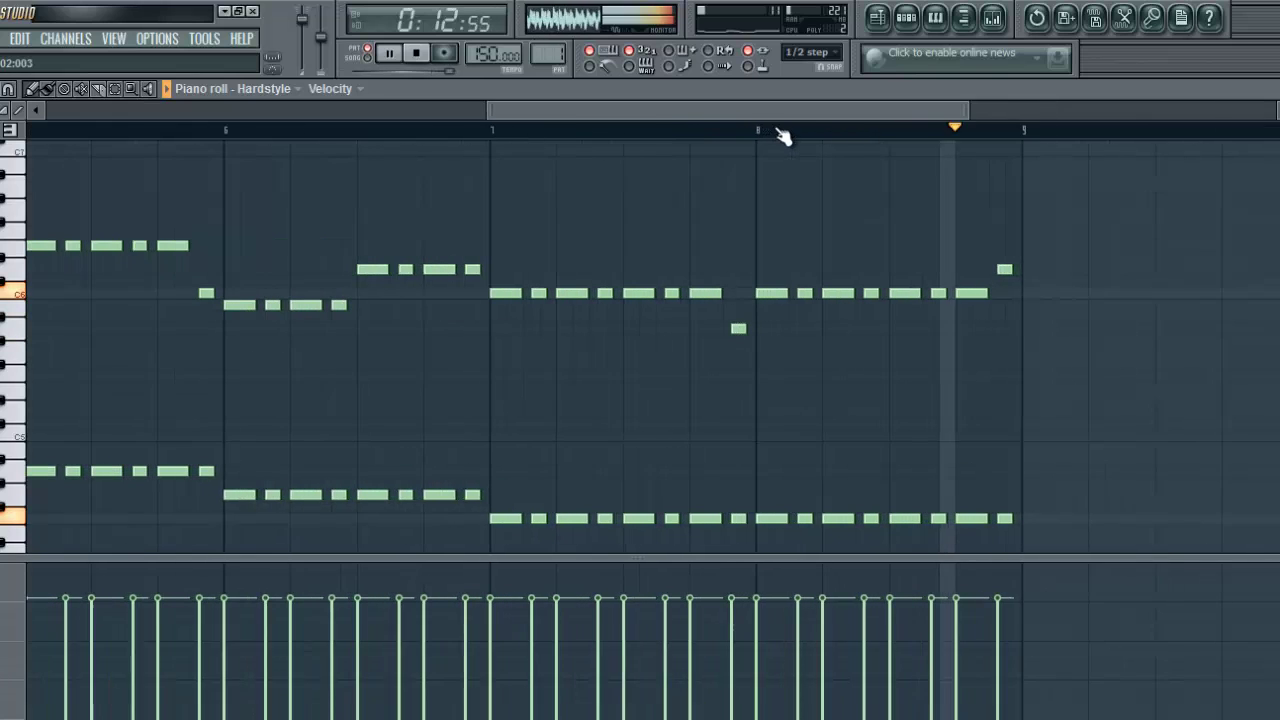
scroll(778, 134, up, 2)
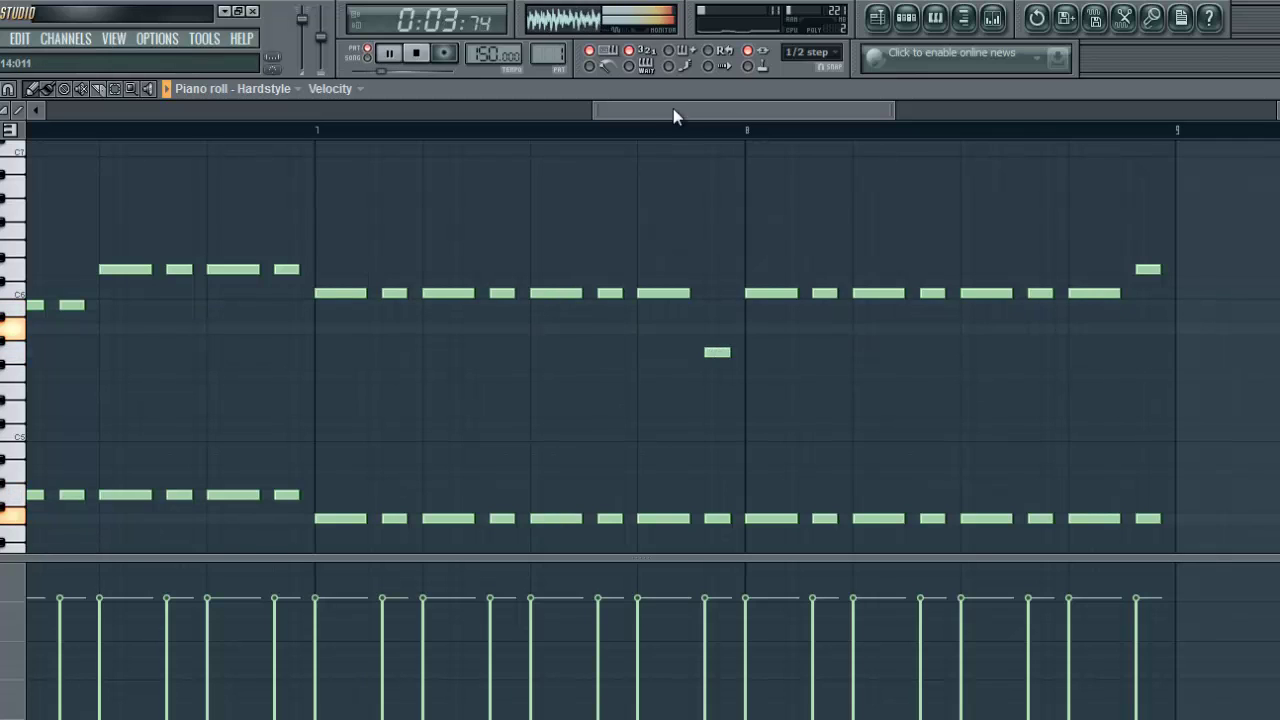
Try C6 for the last upper note of bar 7 and listen to it while the pattern plays
scroll(636, 138, down, 4)
click(500, 132)
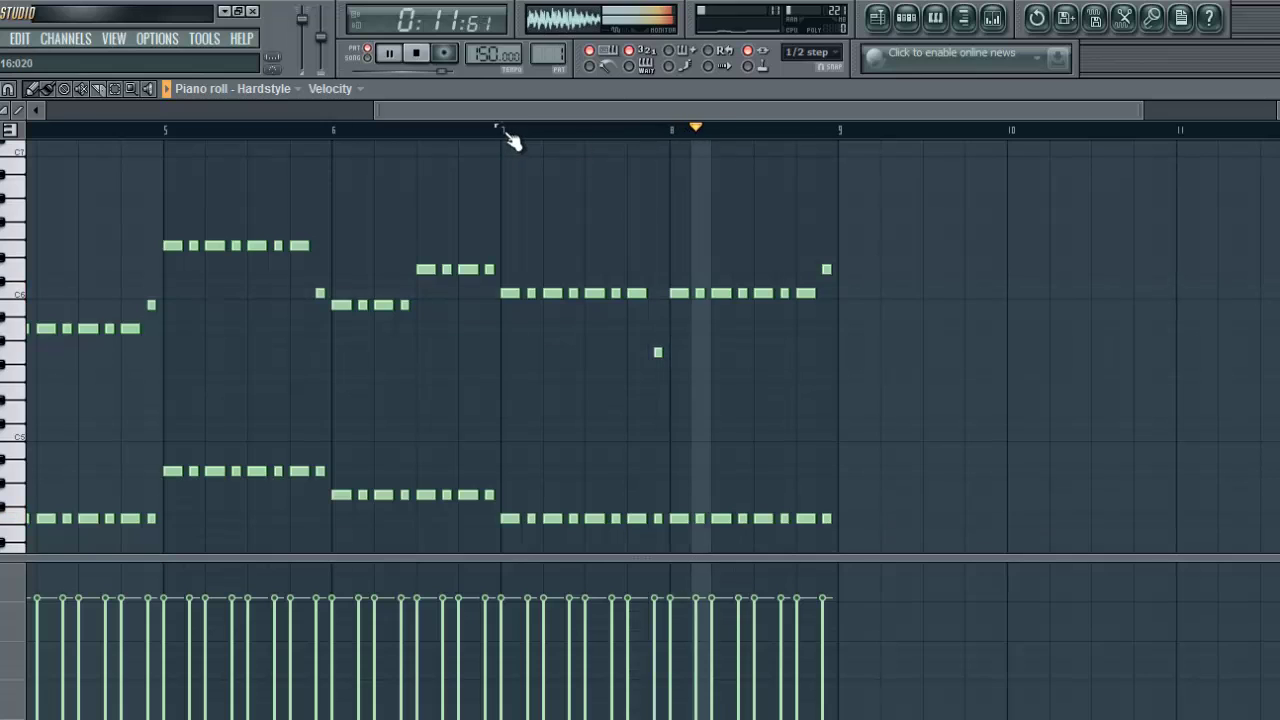
scroll(650, 137, up, 1)
scroll(653, 137, up, 2)
mouse_move(682, 351)
mouse_down()
mouse_move(688, 298)
mouse_move(685, 333)
mouse_up()
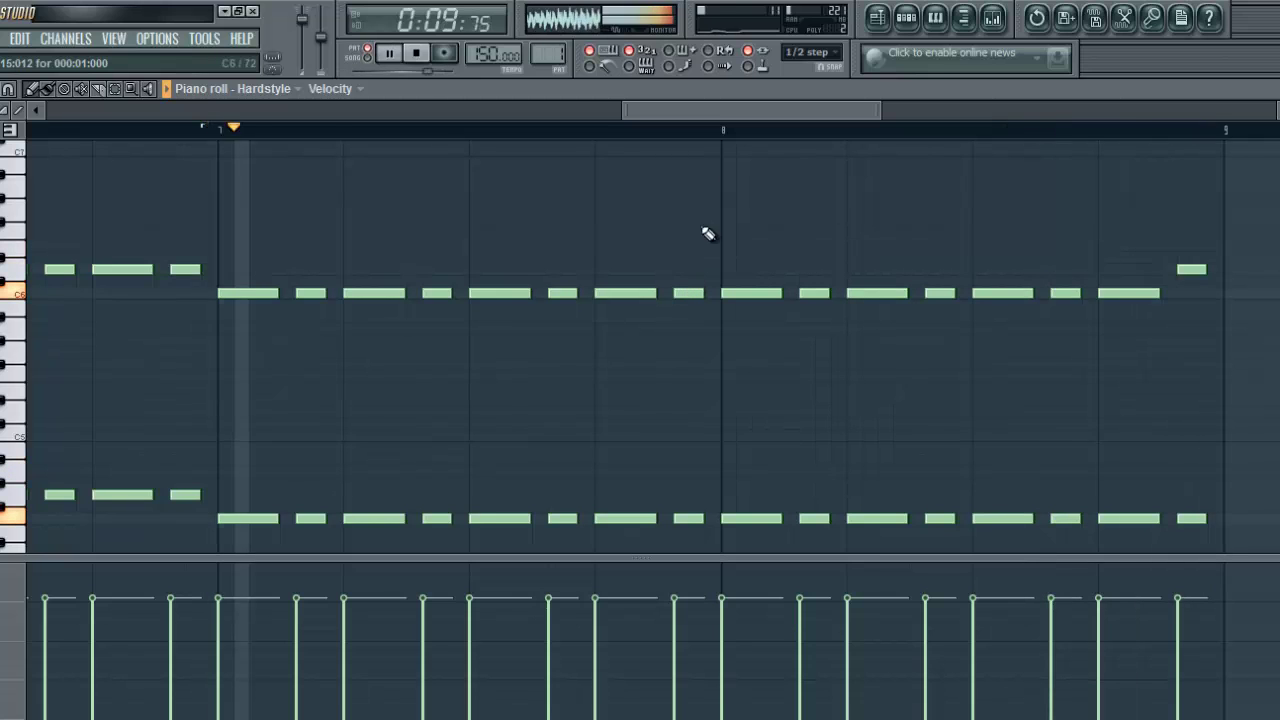
scroll(710, 137, down, 3)
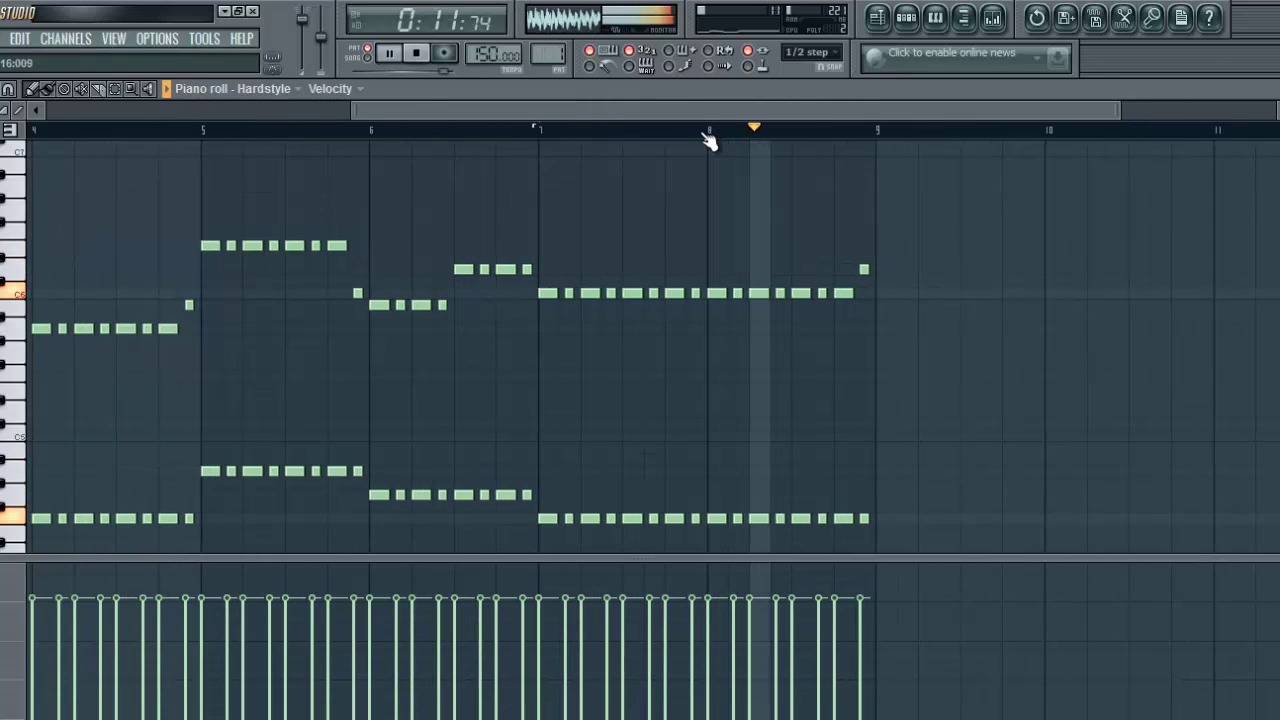
scroll(708, 141, down, 1)
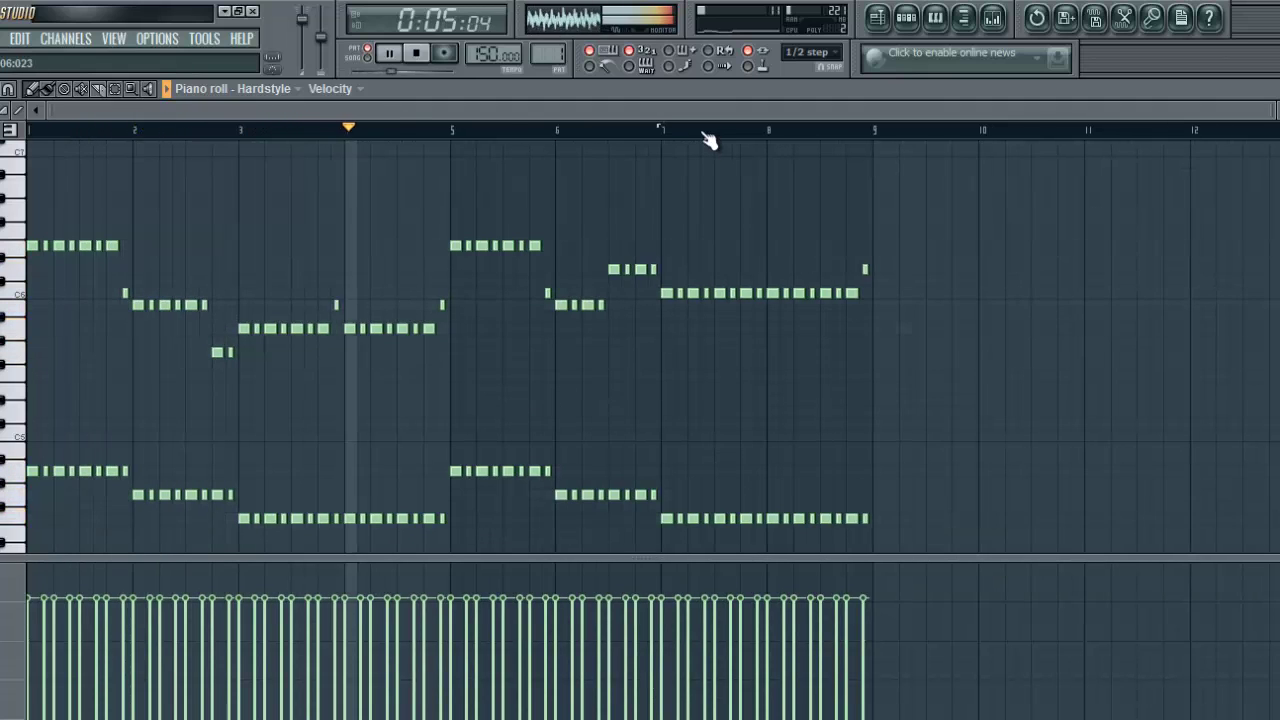
Change the last upper note of bar 7 to B5 and play the pattern through to check it
scroll(714, 131, up, 2)
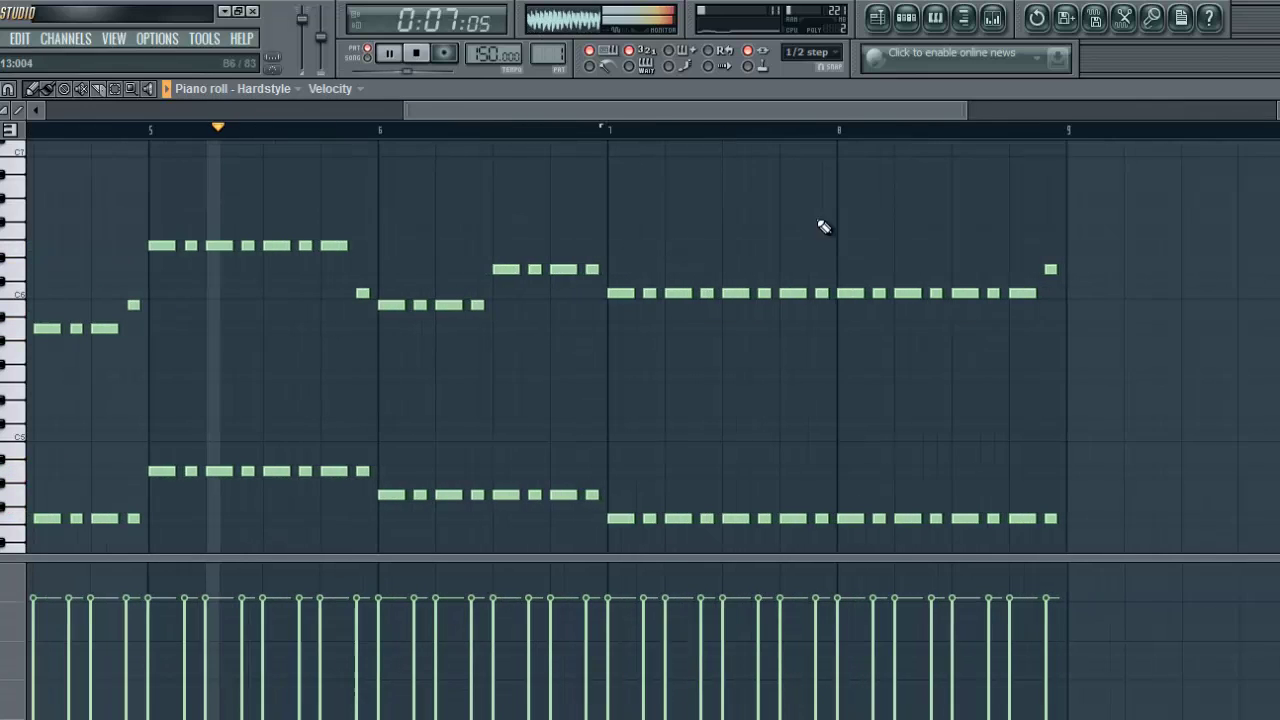
right_click(821, 293)
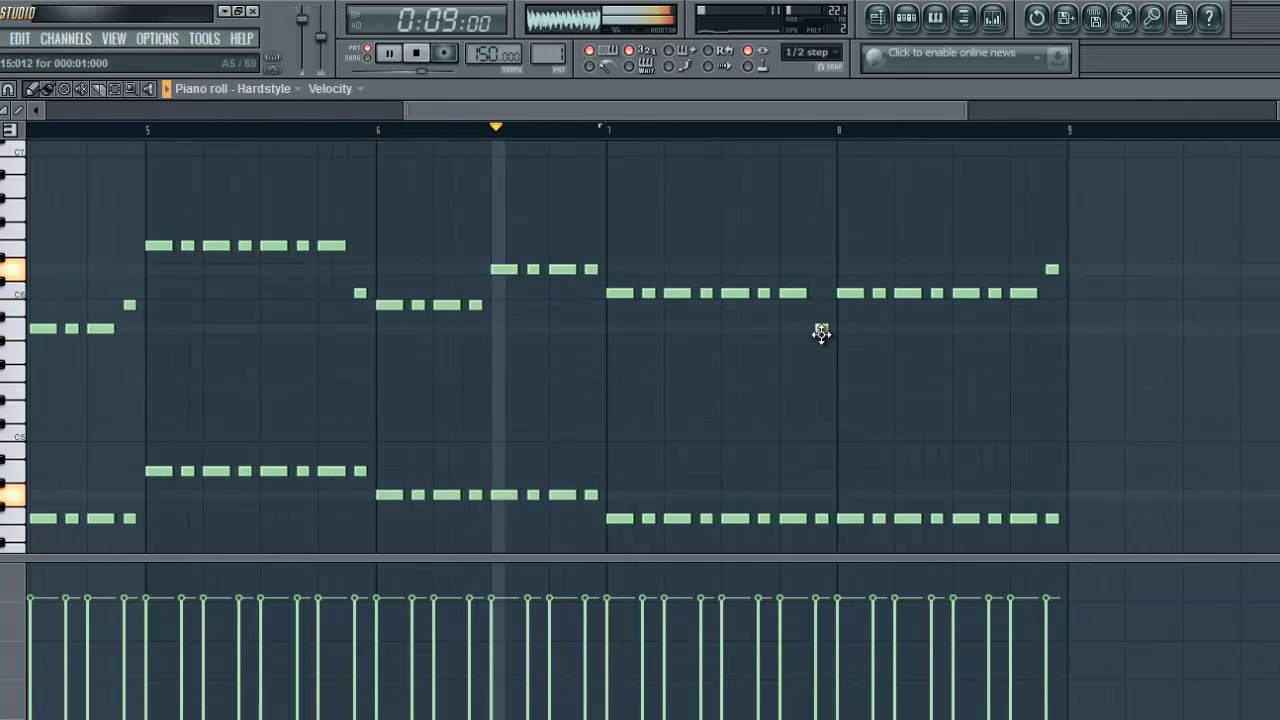
click(821, 304)
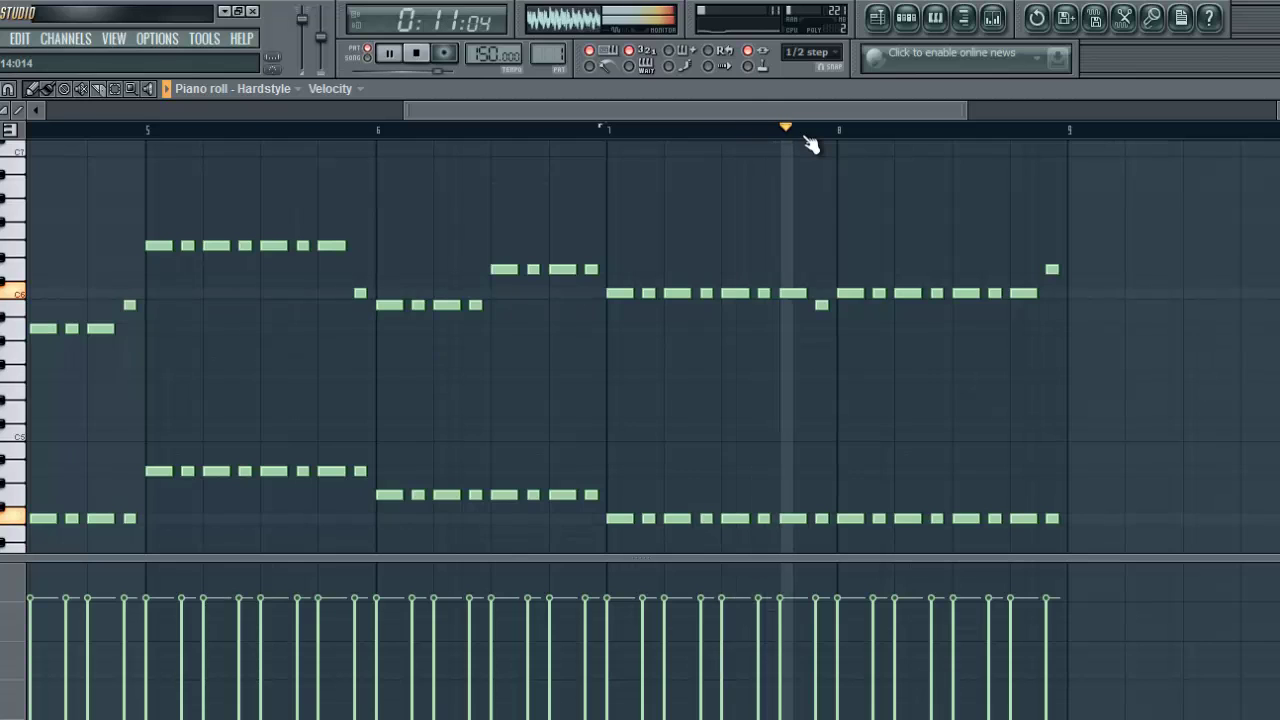
scroll(810, 145, down, 3)
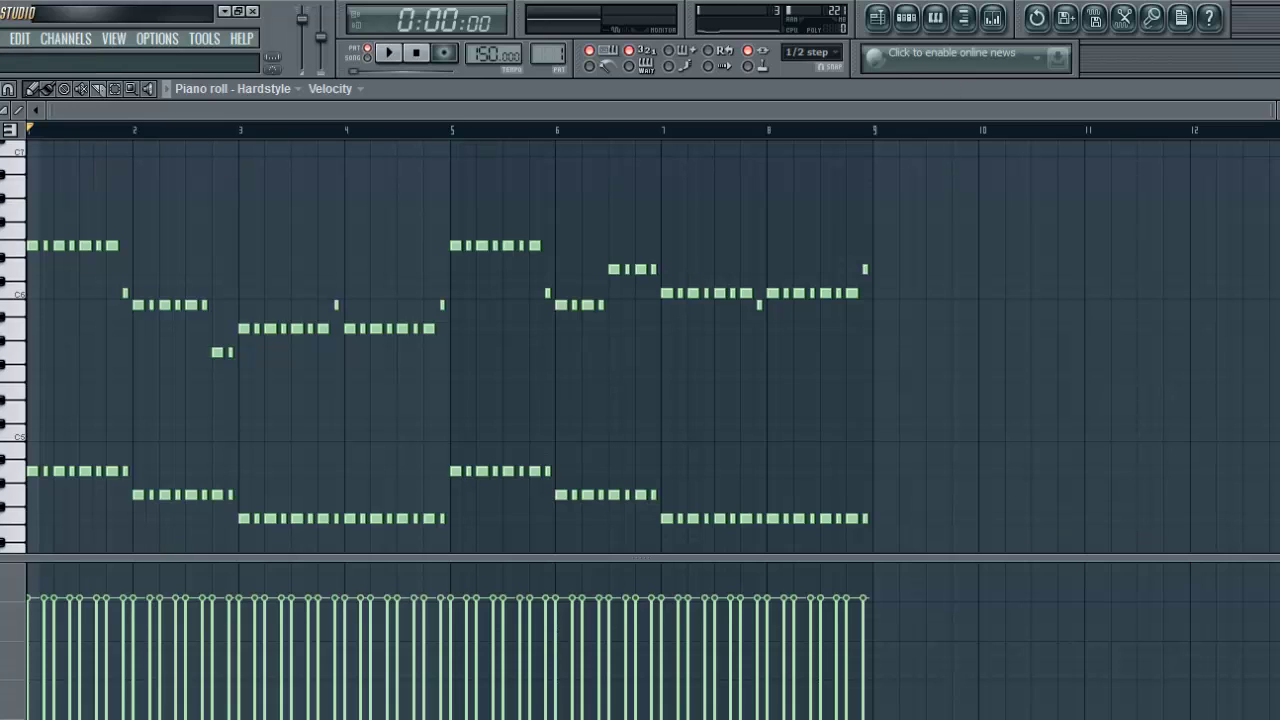
Close the piano roll and move the Pattern 1 step sequencer window away from the Hardstyle channel settings
key(Escape)
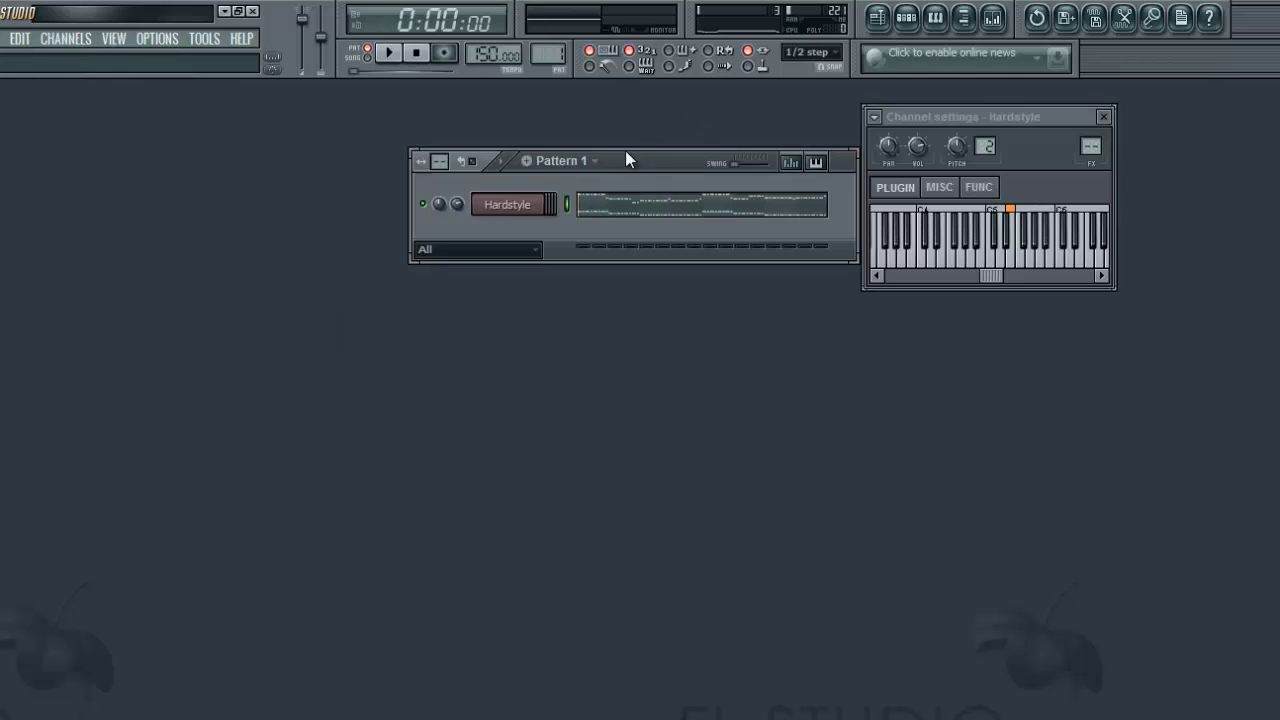
drag(627, 158, 521, 130)
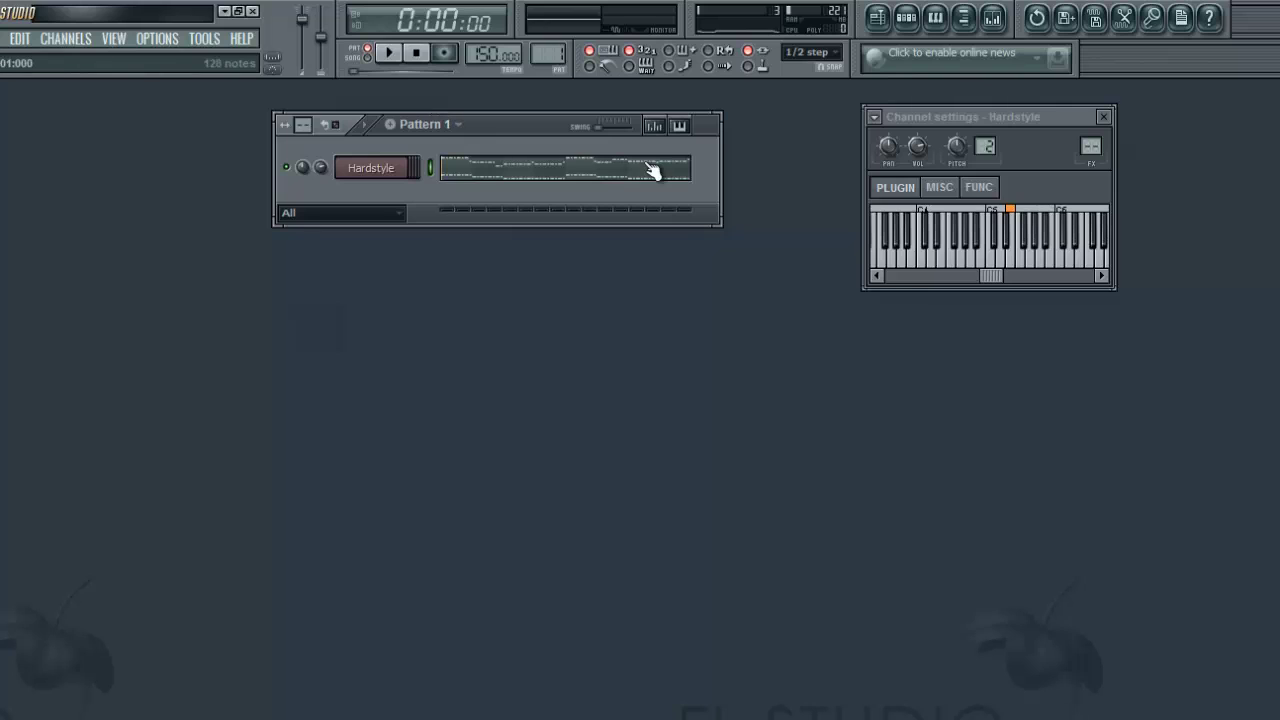